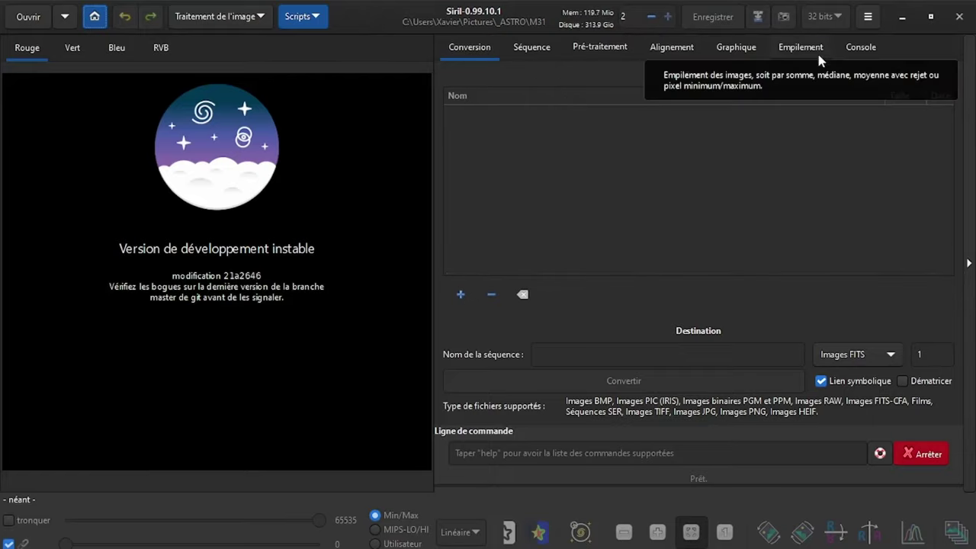
Point Siril's working directory at the M31 folder of raw CR2 shots
left_click(259, 16)
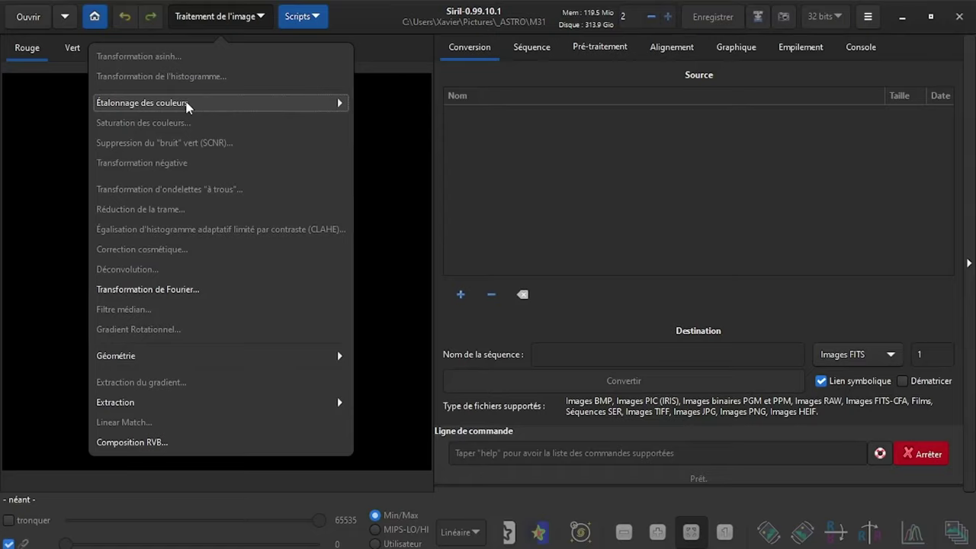
left_click(454, 165)
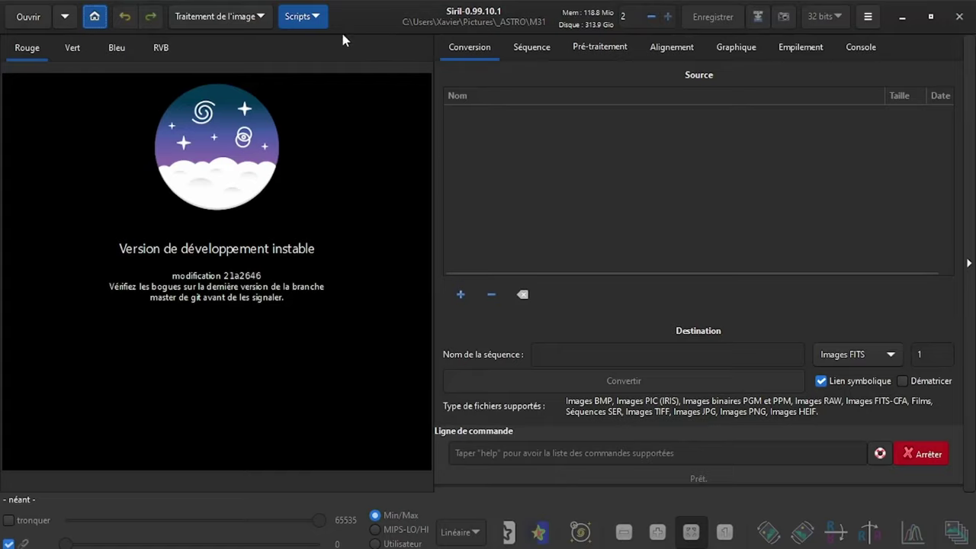
left_click(100, 16)
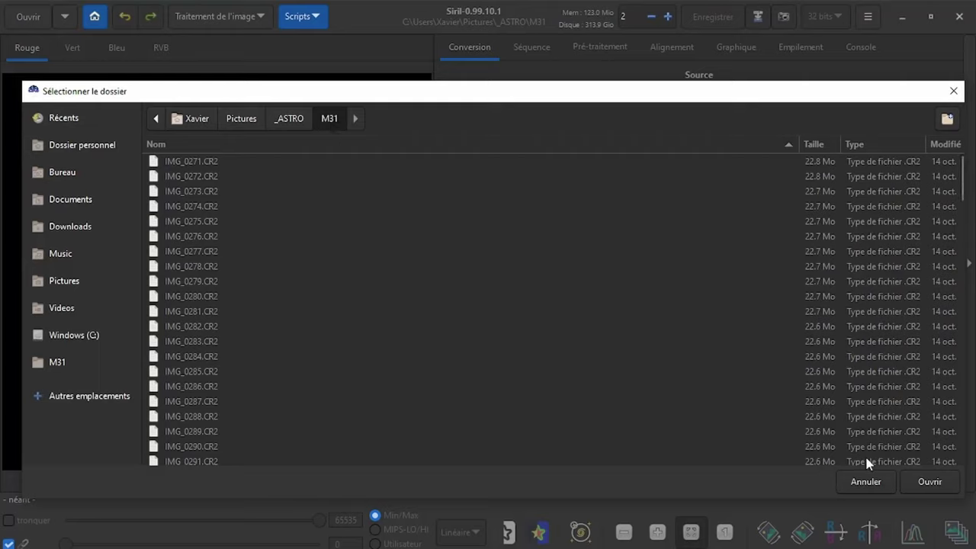
left_click(922, 482)
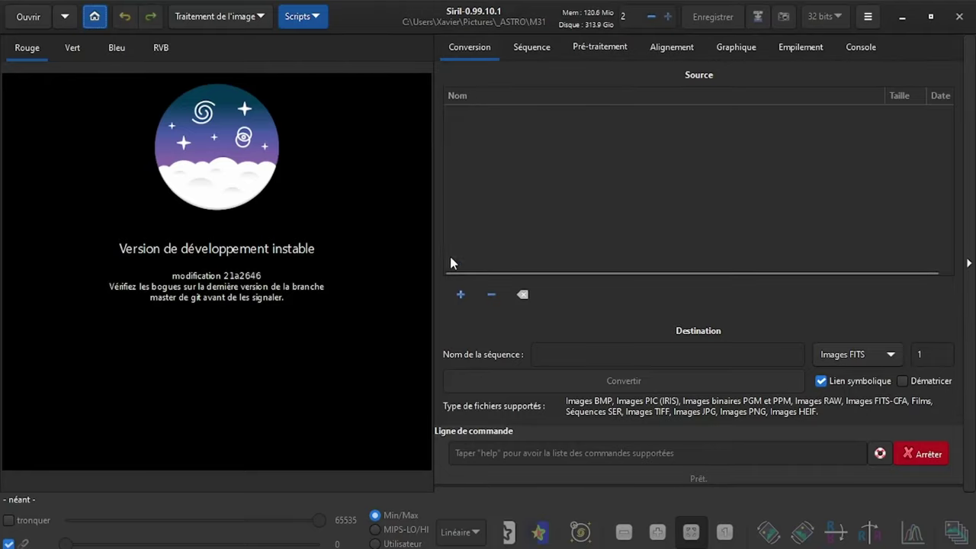
Add all 130 CR2 files from the M31 folder to the conversion list
left_click(459, 296)
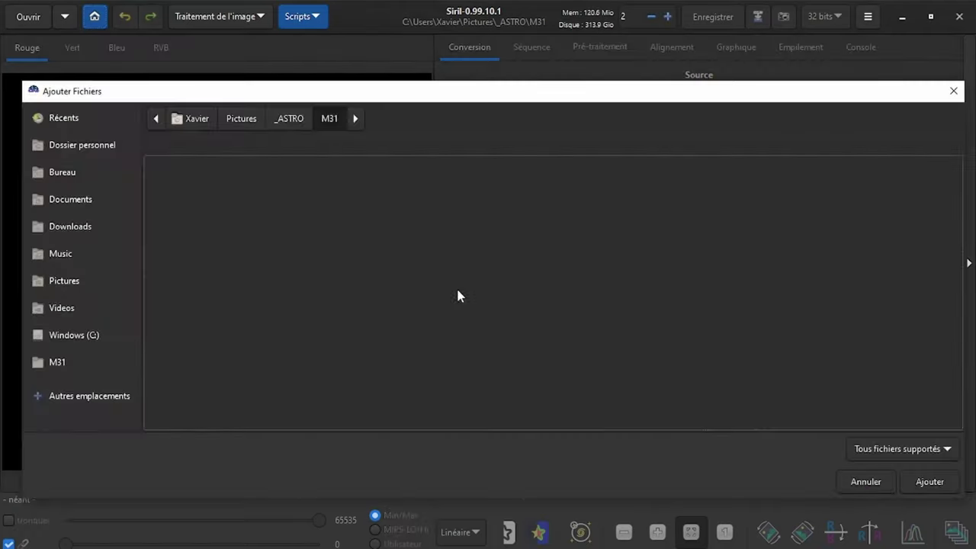
scroll(270, 251, "down", 3)
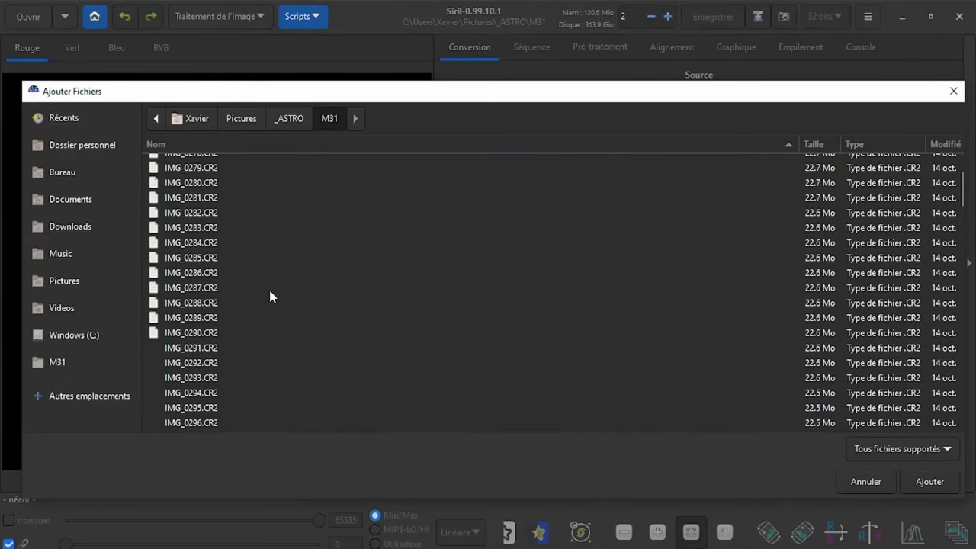
scroll(266, 305, "down", 10)
scroll(260, 319, "down", 8)
scroll(254, 324, "down", 7)
scroll(243, 316, "down", 9)
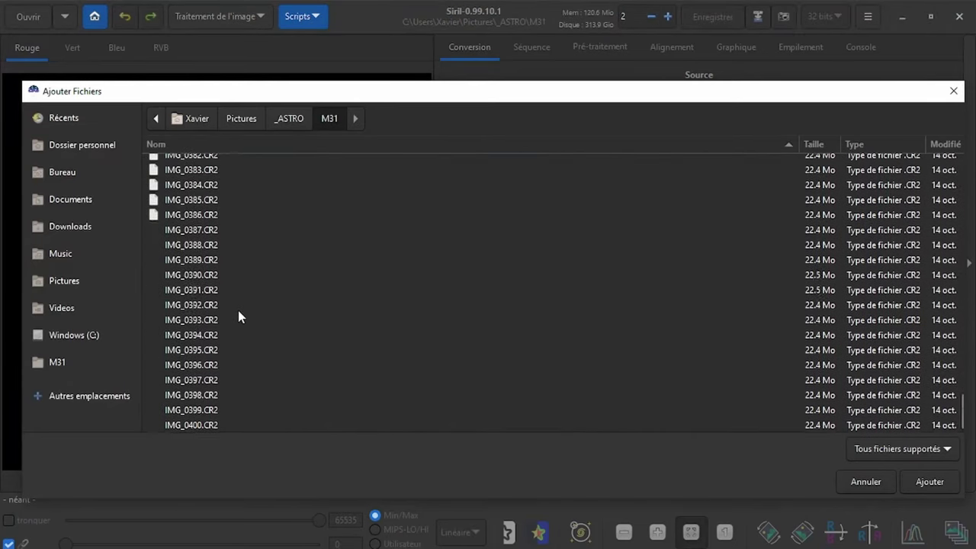
left_click(219, 426, "shift")
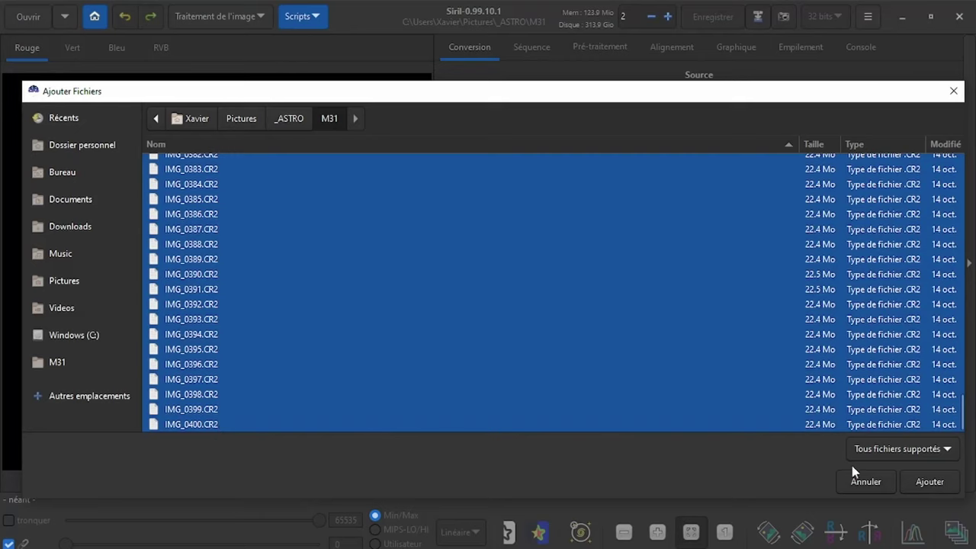
left_click(928, 481)
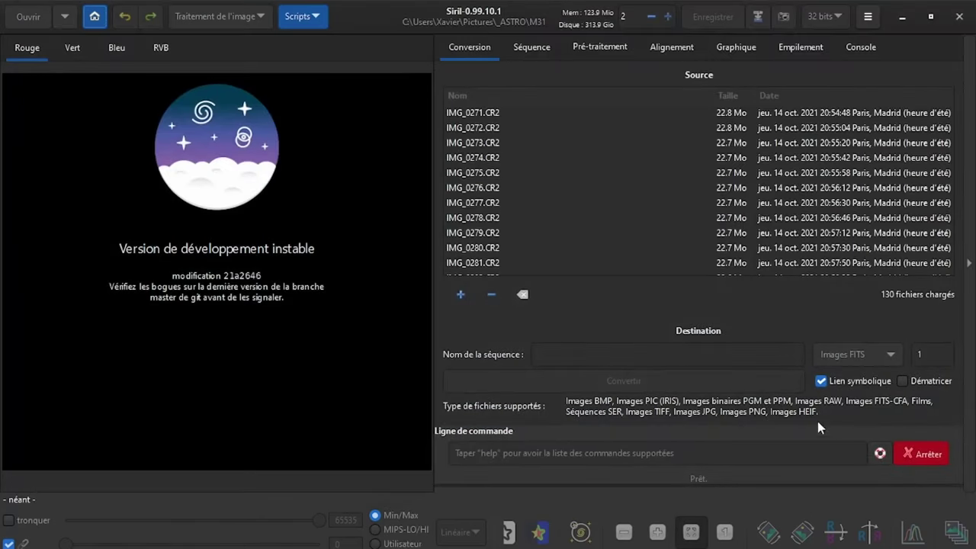
Name the output sequence IMGES_ and enable debayering (Dématricer)
left_click(563, 353)
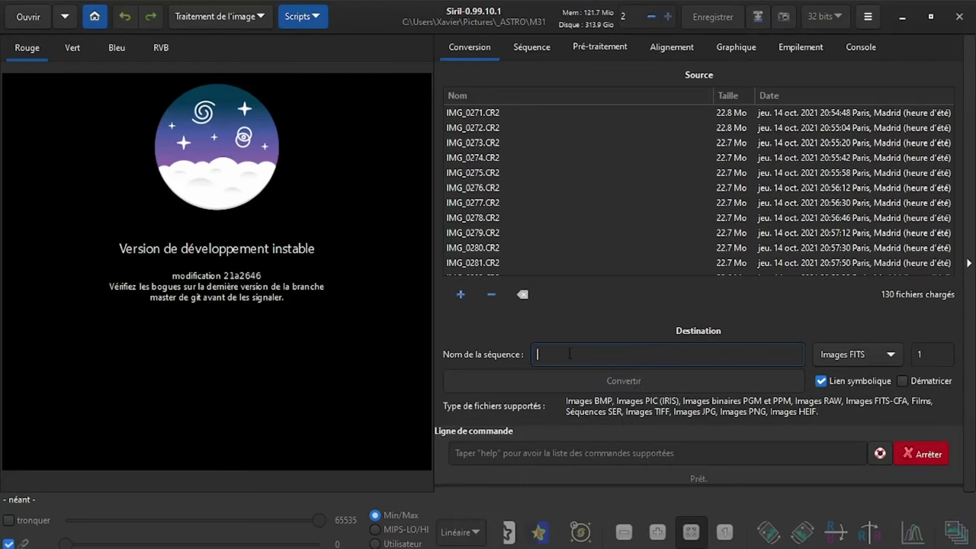
type("IMGES")
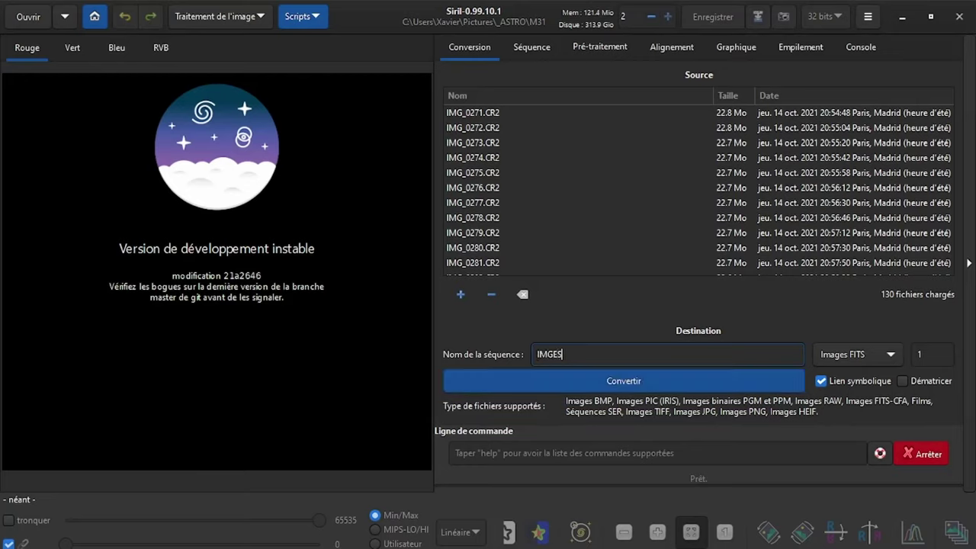
type("_")
left_click(902, 380)
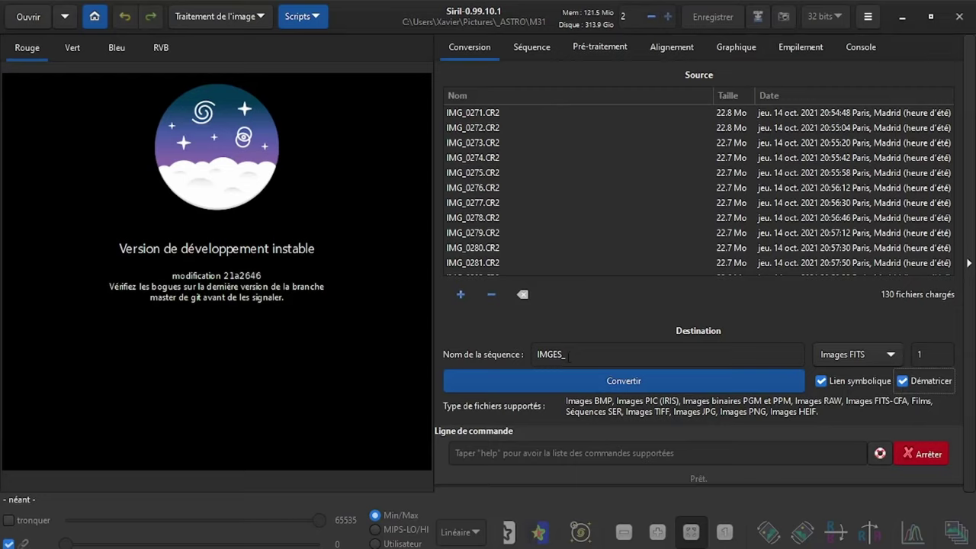
Convert the 130 CR2 files into the IMGES_ FITS sequence, then go to alignment settings
left_click(563, 385)
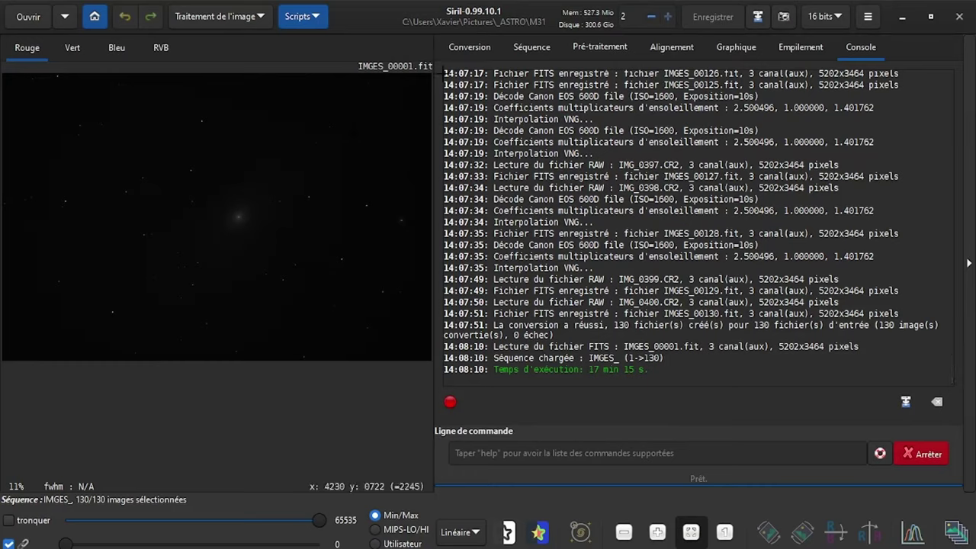
left_click(661, 49)
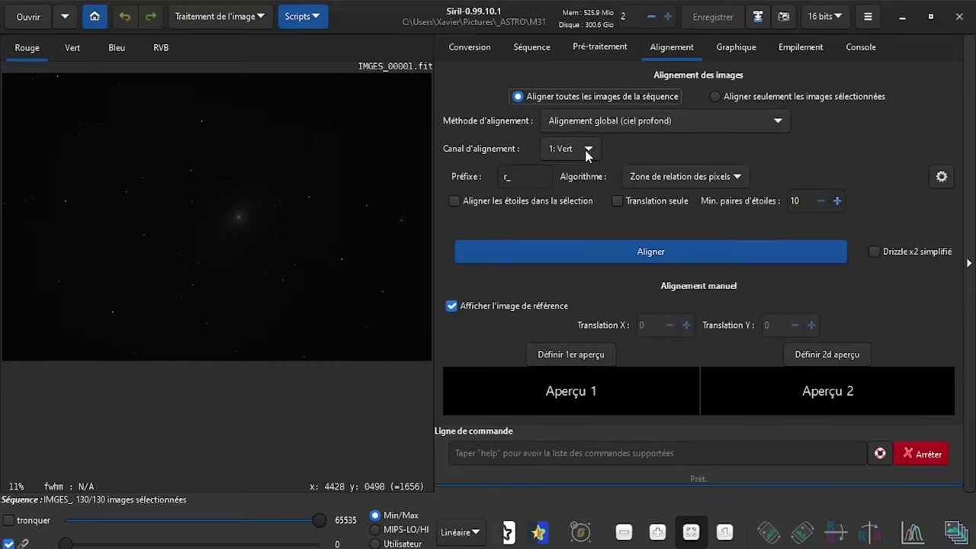
Keep channel 1: Vert as the alignment channel for global deep-sky alignment
left_click(587, 151)
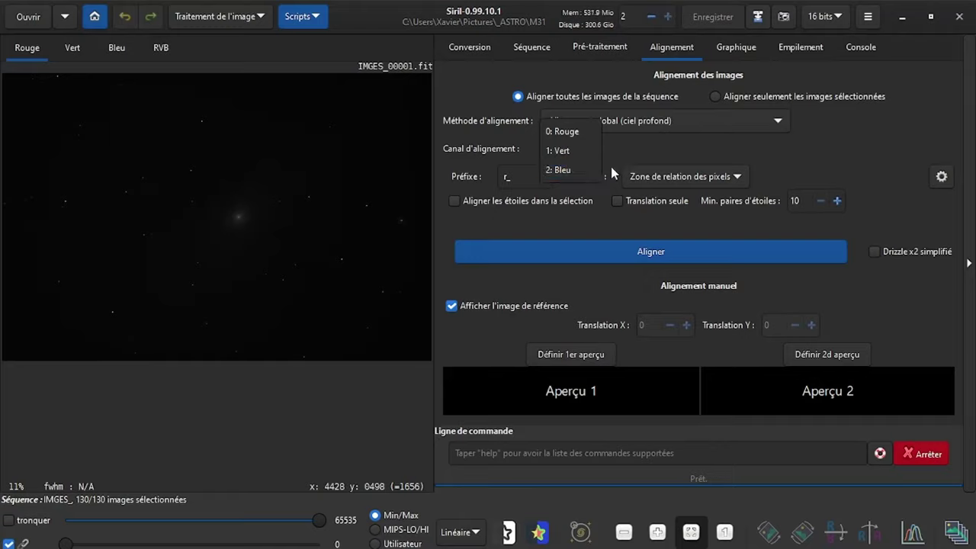
left_click(659, 153)
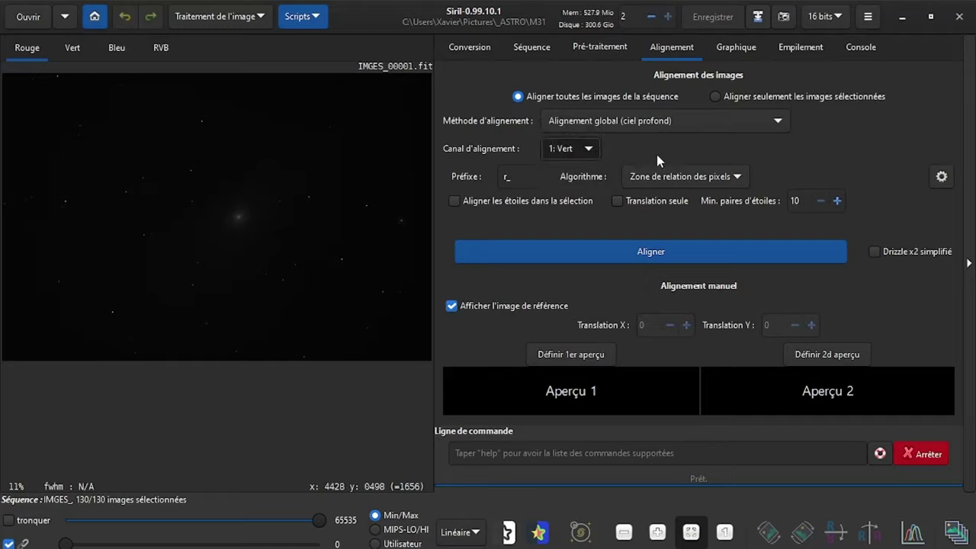
Align the IMGES_ frames into r_IMGES_, 127 of 127 kept, and show the FWHM plot
left_click(545, 248)
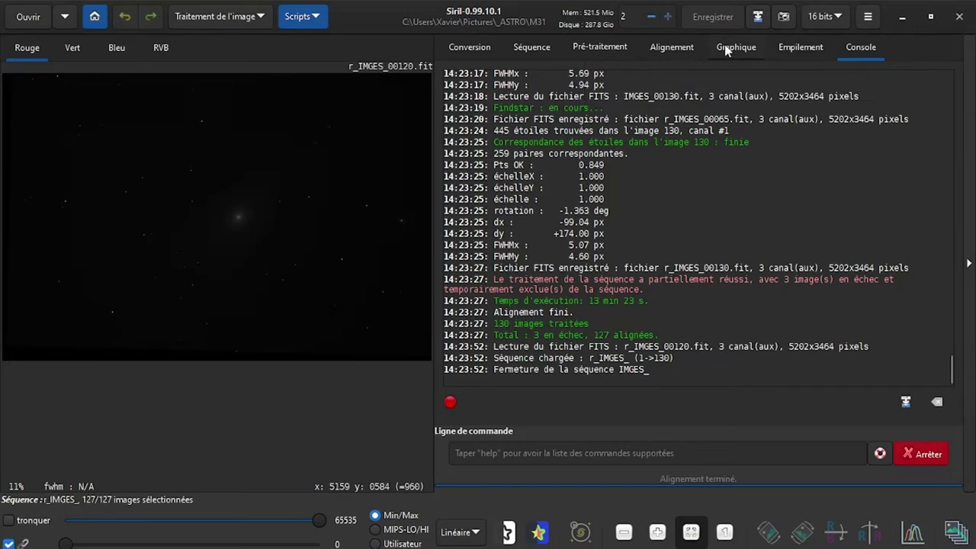
left_click(725, 51)
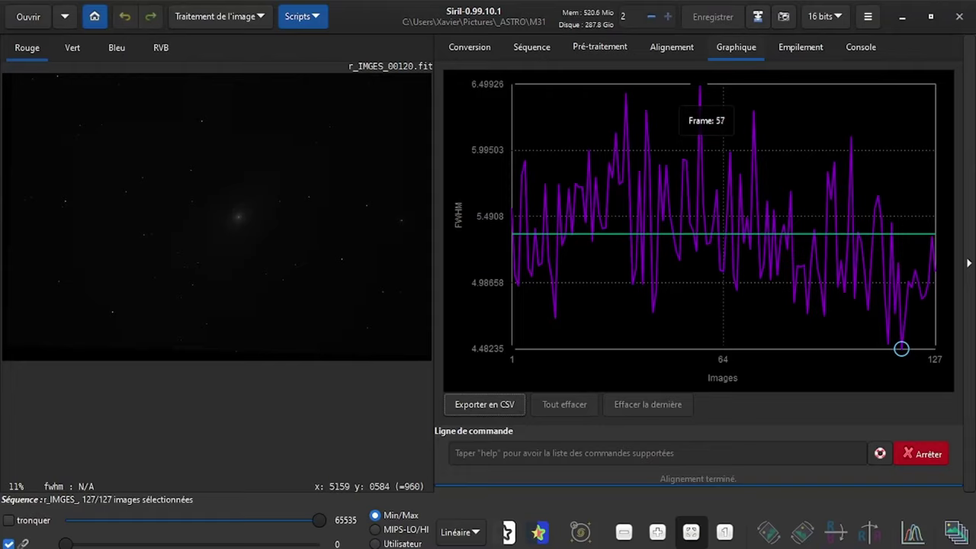
Exclude frame 57, the highest FWHM peak, leaving 126 frames for stacking
right_click(698, 83)
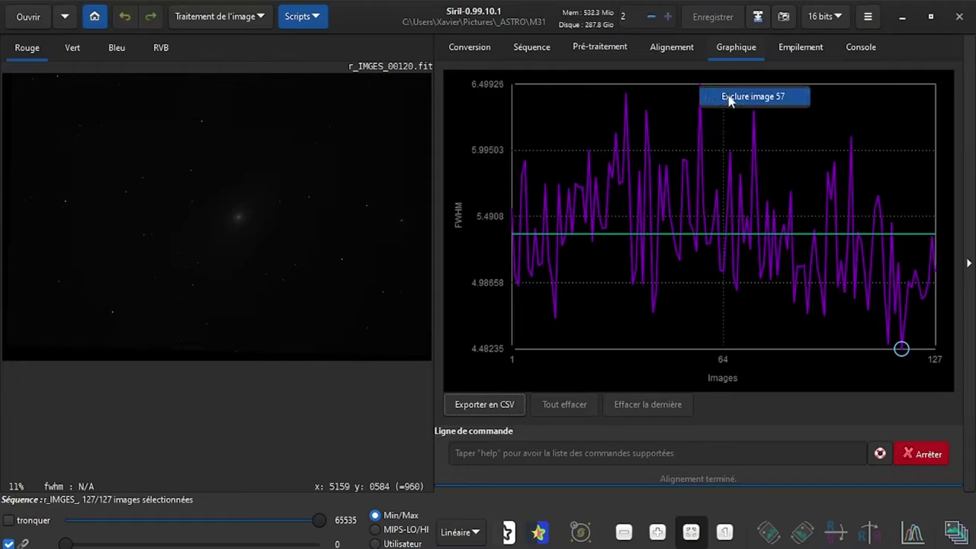
left_click(728, 98)
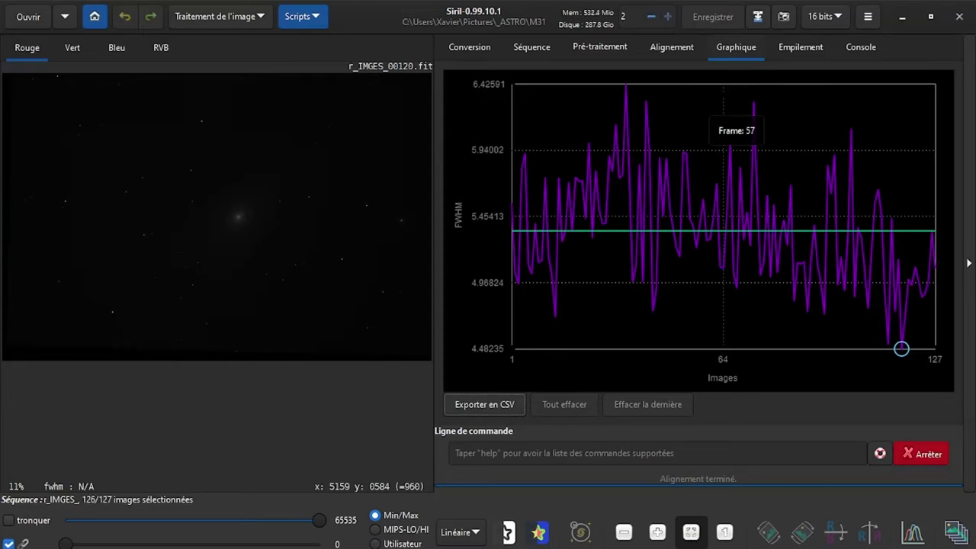
left_click(801, 49)
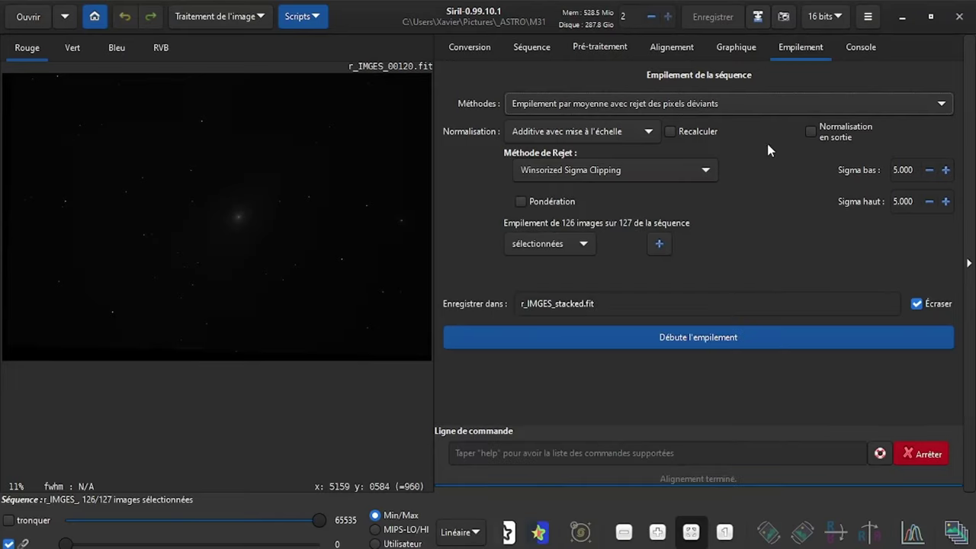
Stack the 126 frames by mean with outlier rejection into r_IMGES_stacked.fit
left_click(760, 116)
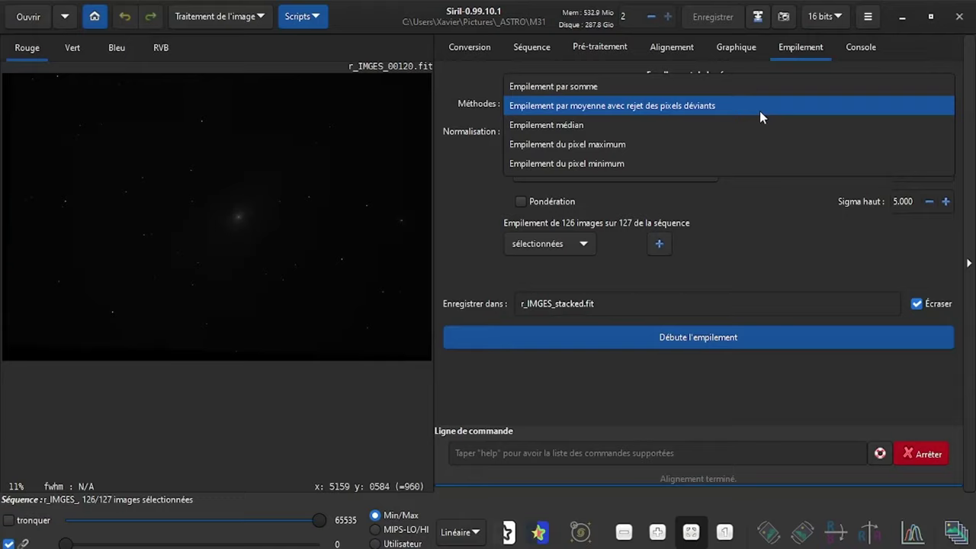
left_click(759, 111)
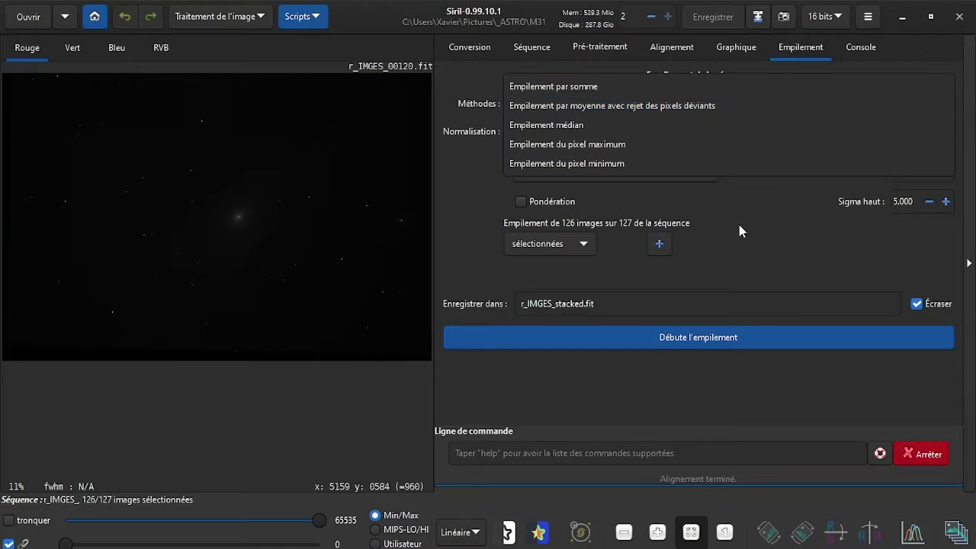
left_click(613, 339)
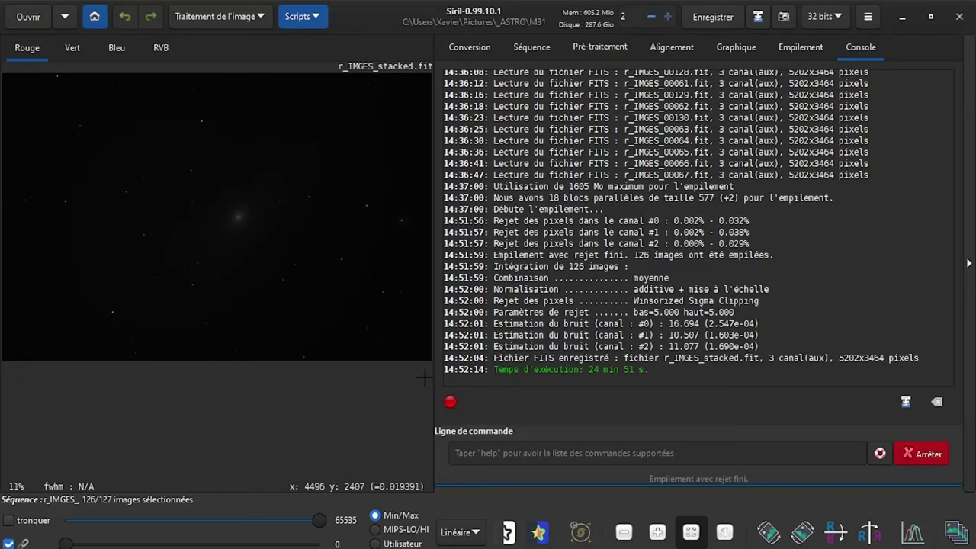
Auto-stretch the preview so the stacked galaxy becomes visible
left_click(470, 531)
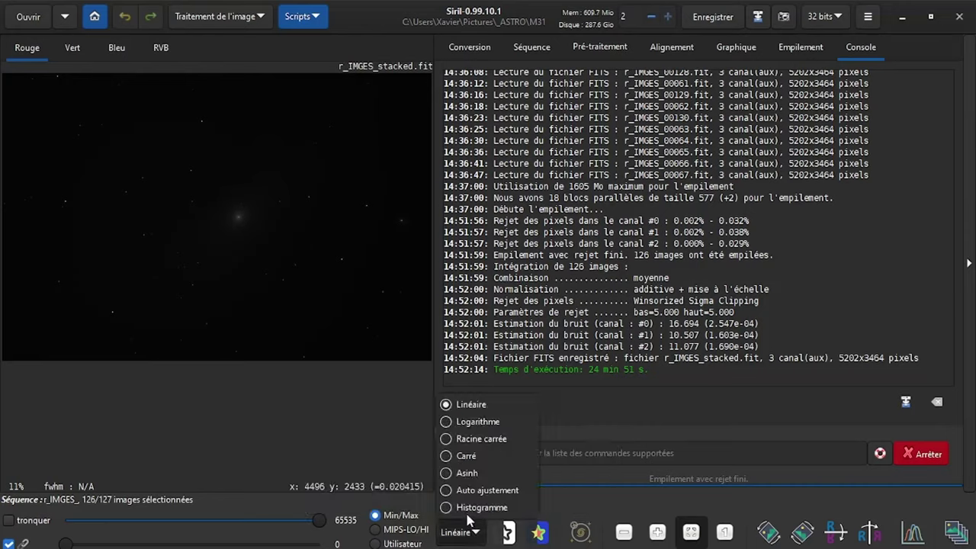
key("Escape")
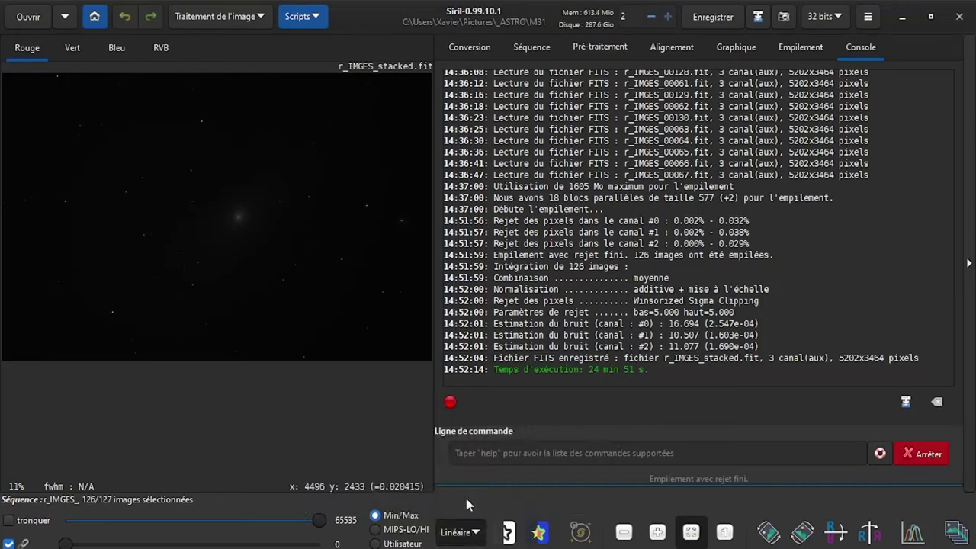
left_click(466, 498)
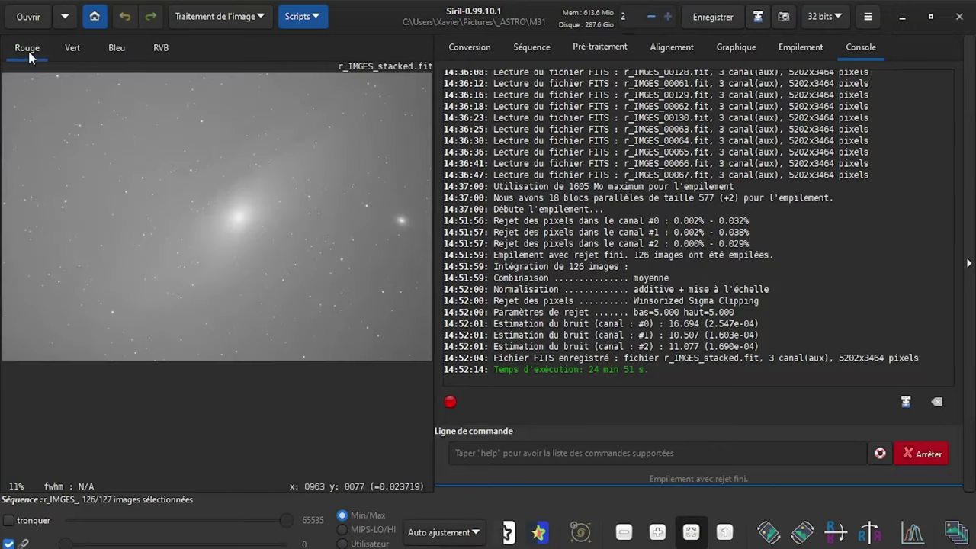
Compare the green, blue and colour views, ending on the green (Vert) channel
left_click(70, 48)
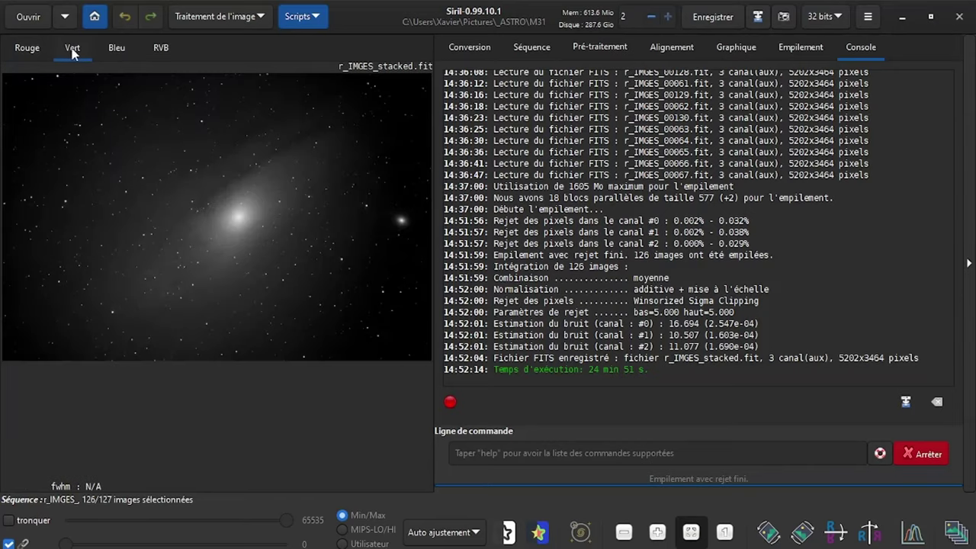
left_click(113, 45)
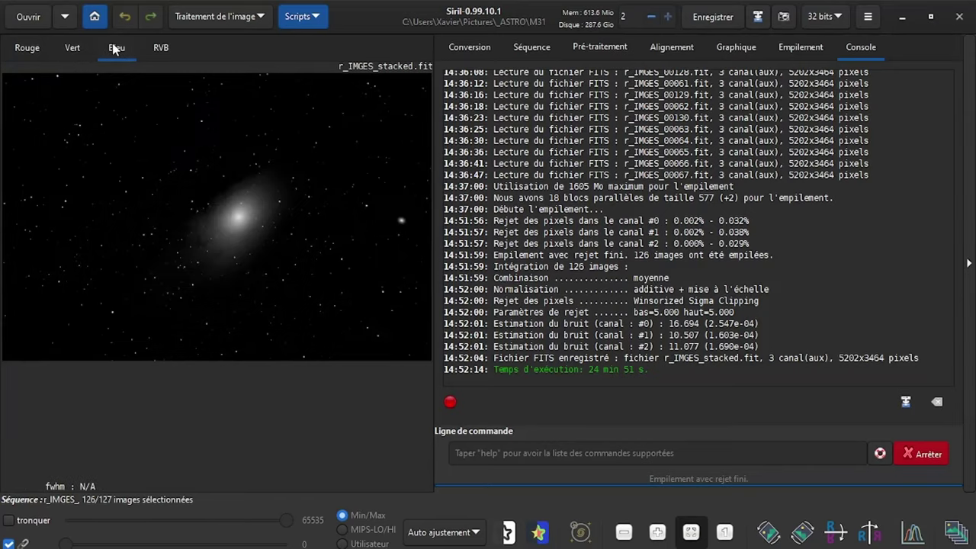
left_click(163, 49)
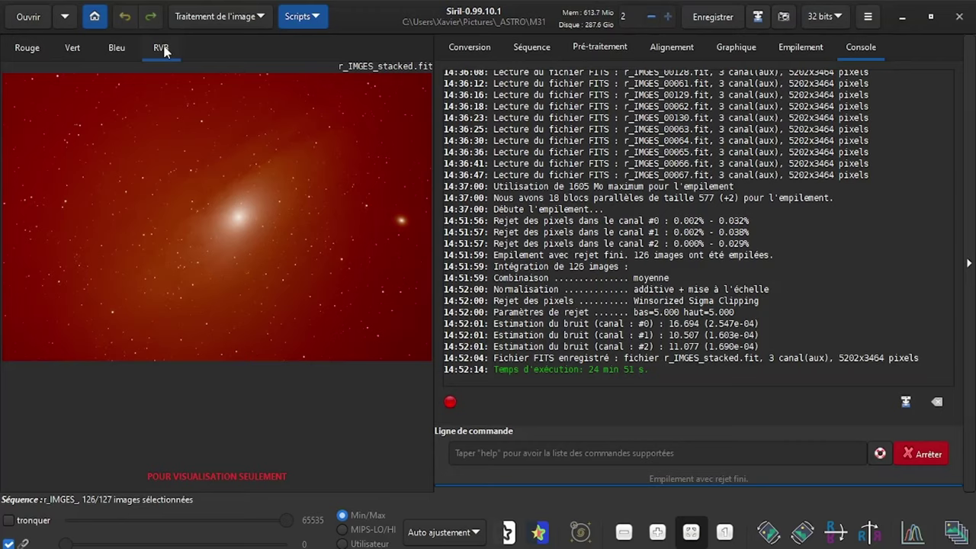
left_click(75, 52)
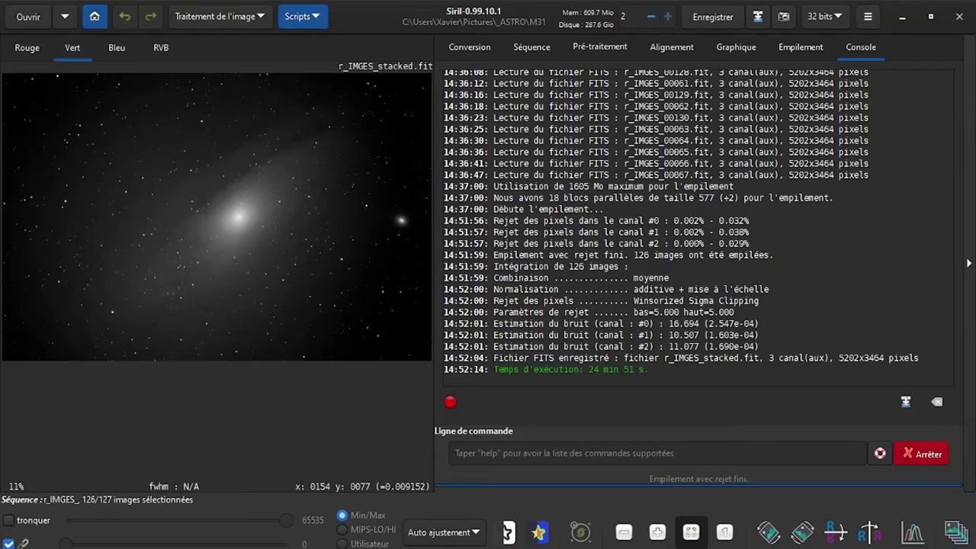
Crop the stack to a selection spanning most of the image, then open Extraction du gradient
left_click_drag(14, 78, 292, 270)
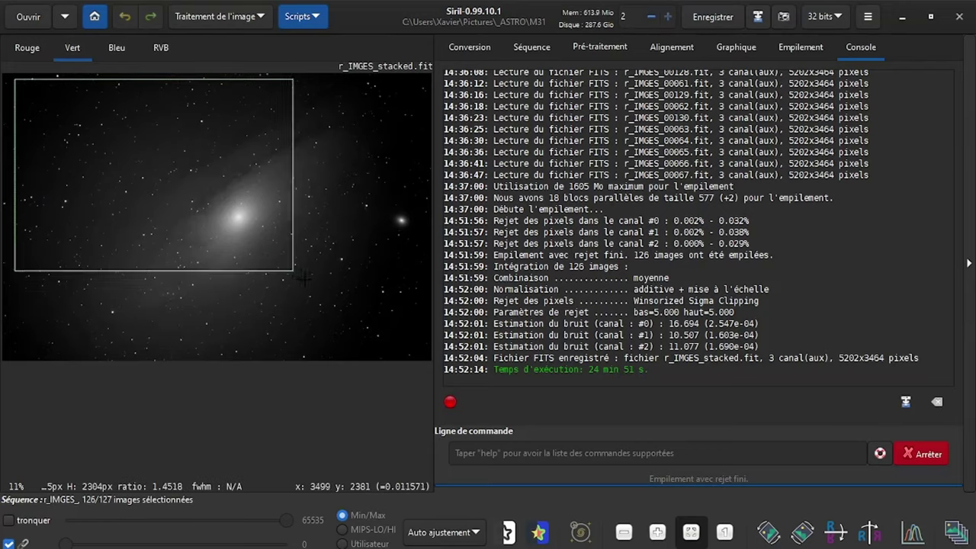
mouse_move(292, 270)
left_mouse_down()
mouse_move(395, 325)
mouse_move(417, 350)
left_mouse_up()
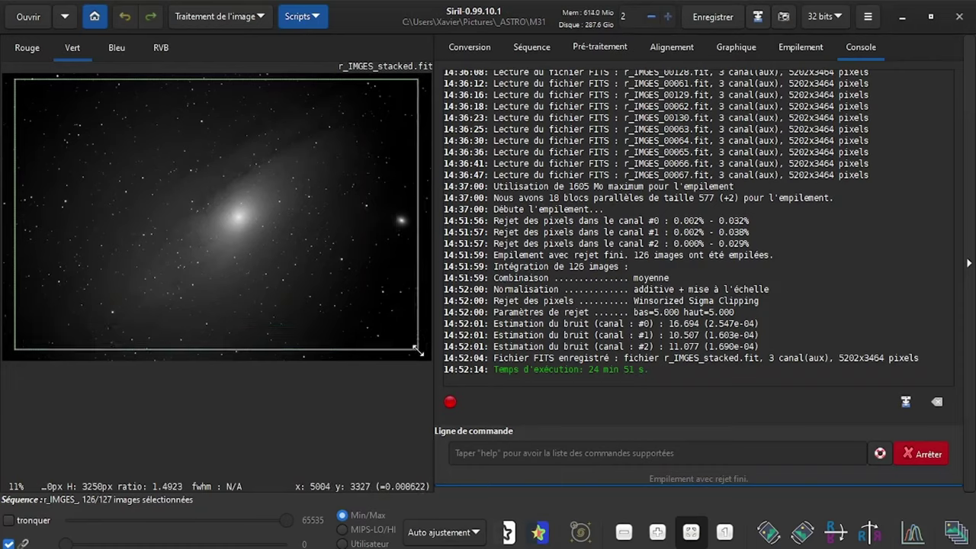
right_click(156, 161)
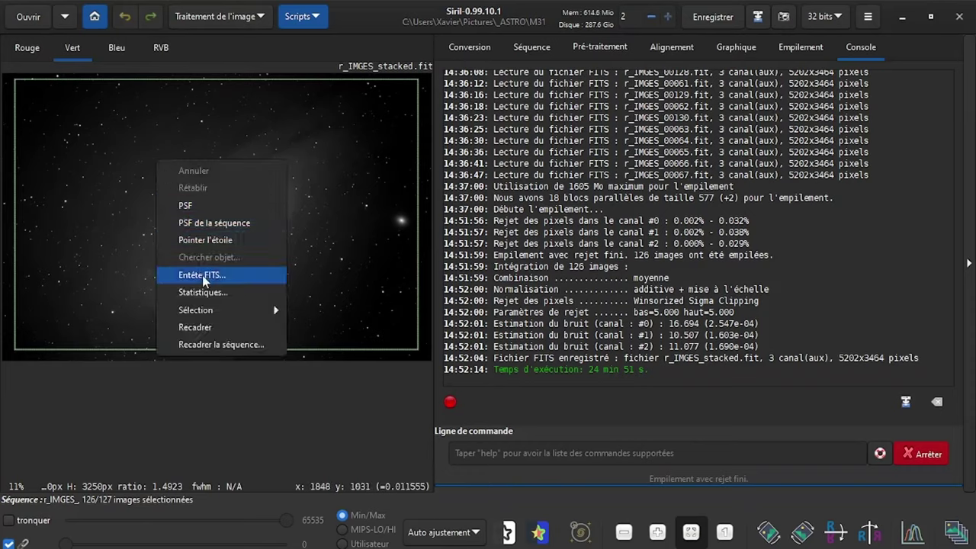
left_click(205, 328)
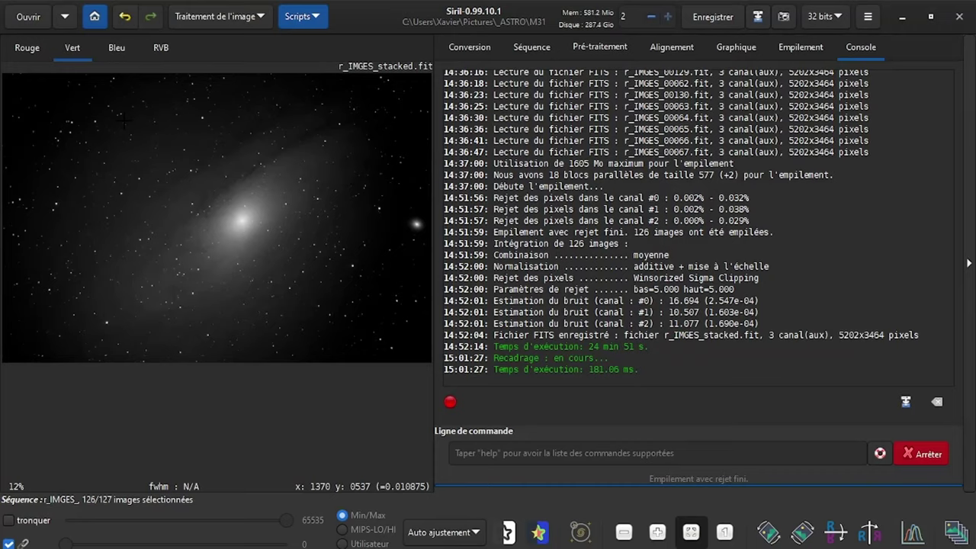
left_click(260, 18)
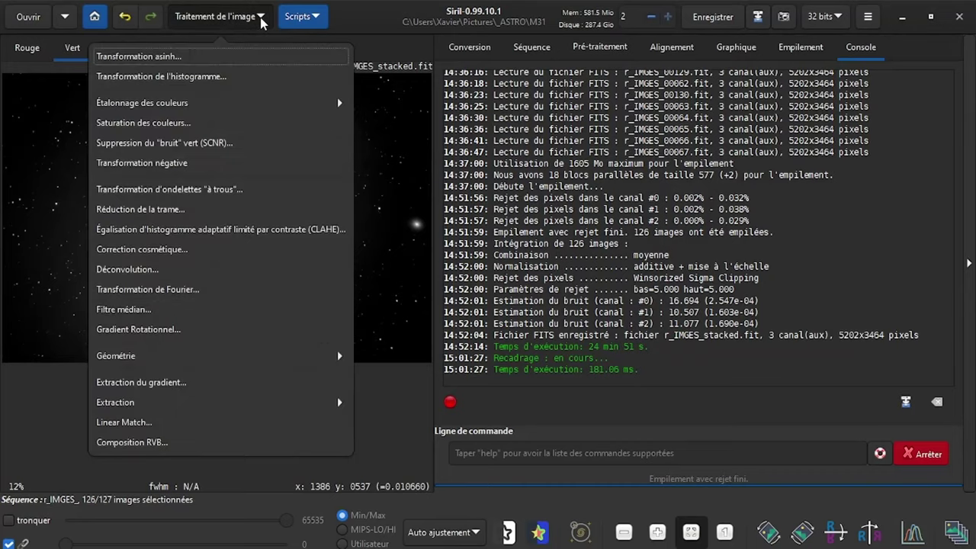
left_click(181, 385)
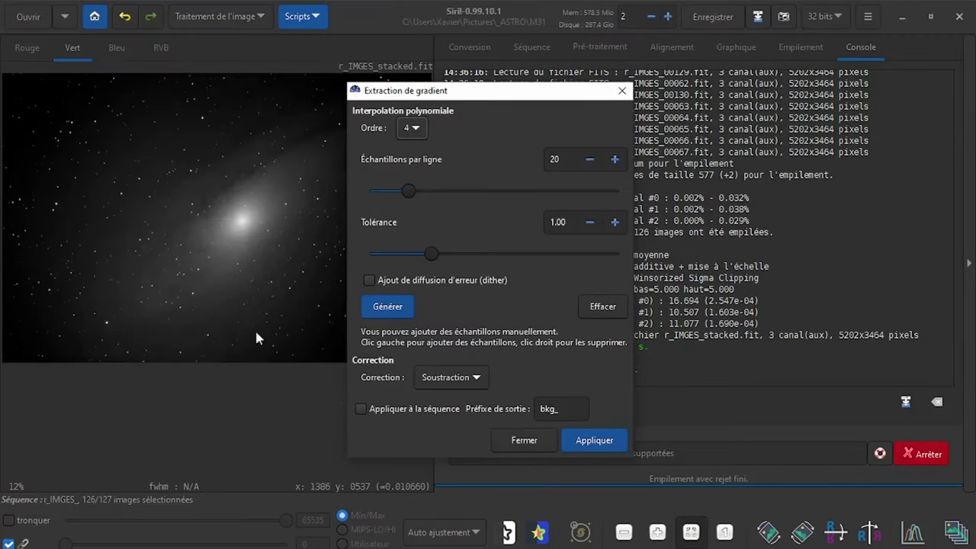
Generate an automatic grid of background sample points across the cropped M31 image
left_click_drag(448, 92, 548, 61)
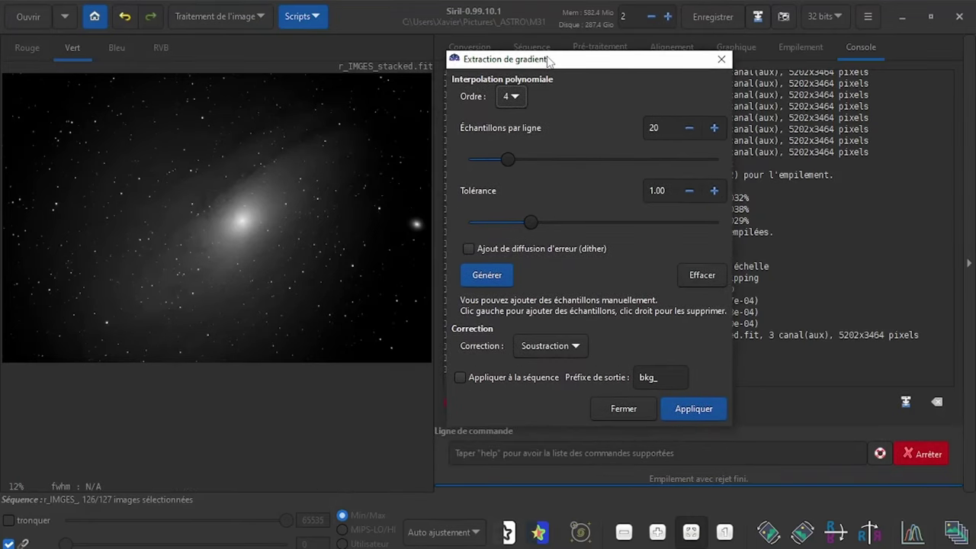
left_click(488, 275)
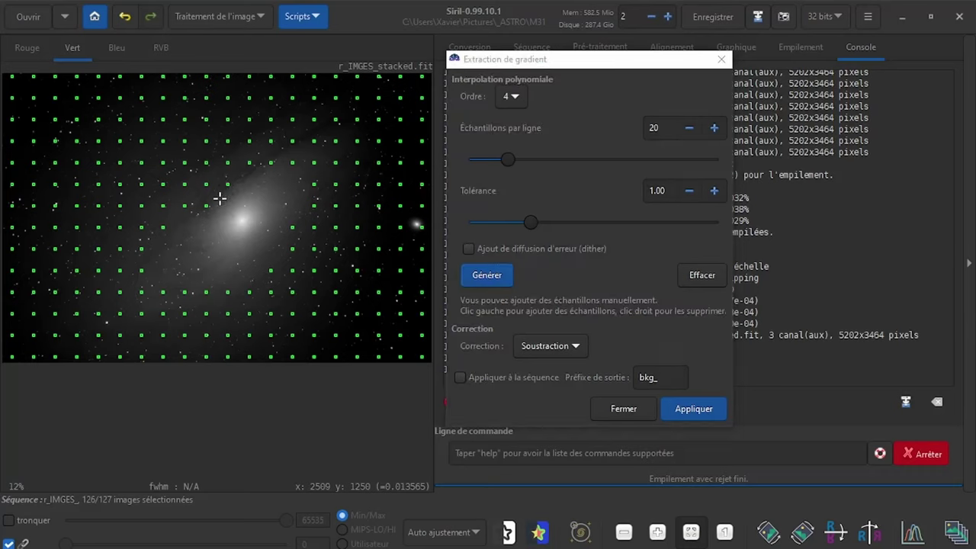
left_click(203, 207)
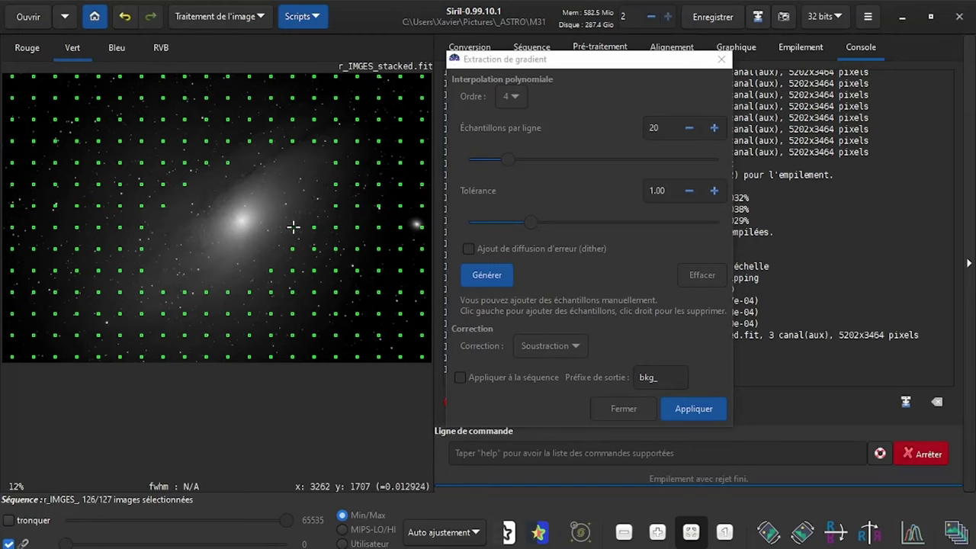
Add one more background sample and subtract the gradient, then check the red and RGB views and close the tool
left_click(211, 180)
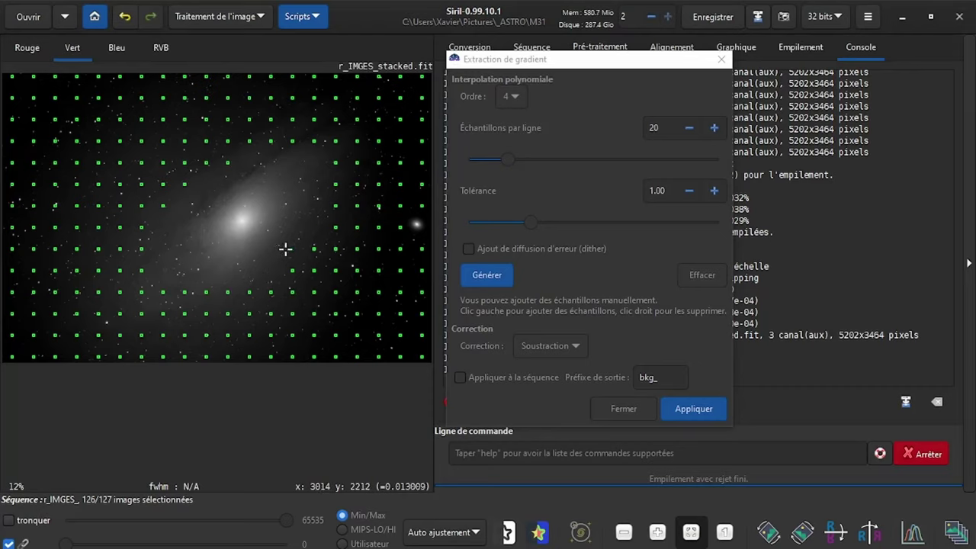
left_click(692, 413)
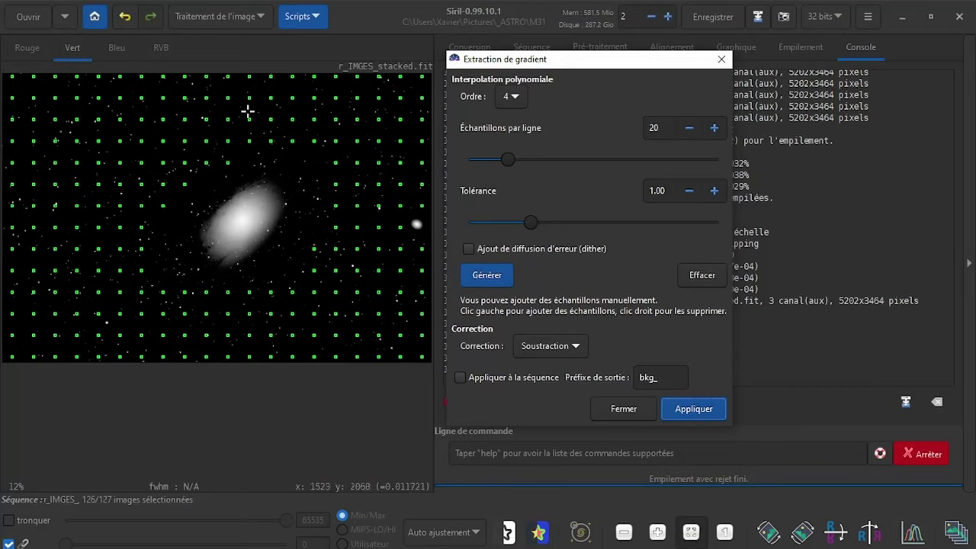
left_click(117, 45)
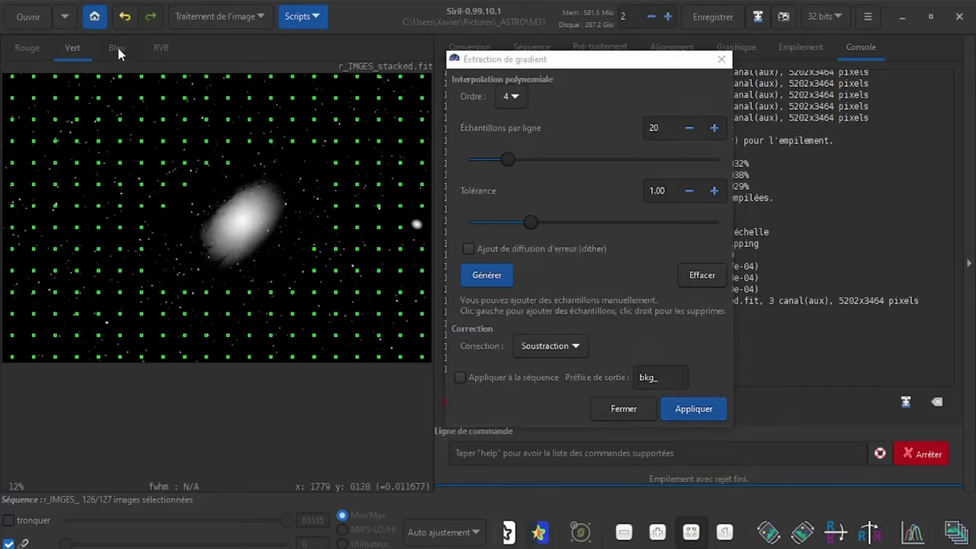
left_click(27, 50)
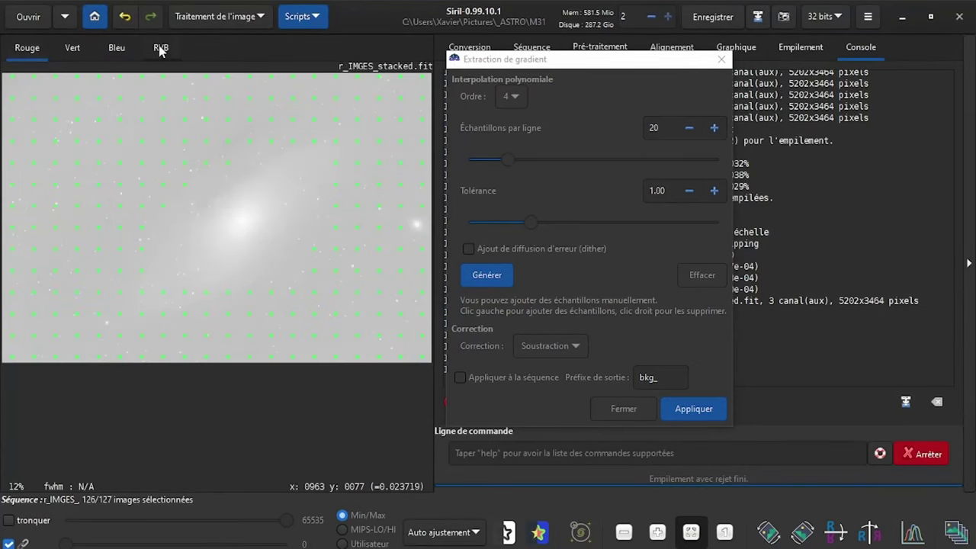
left_click(159, 47)
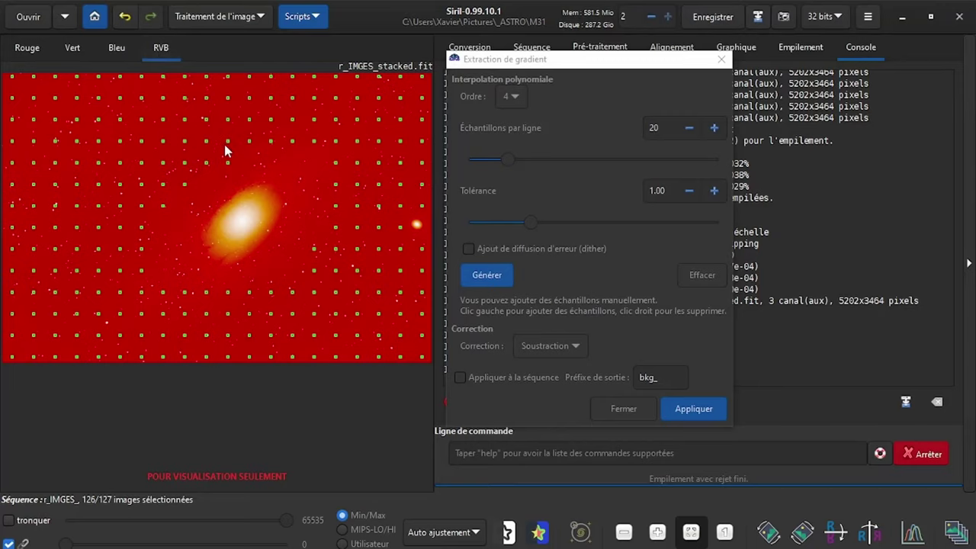
left_click(609, 409)
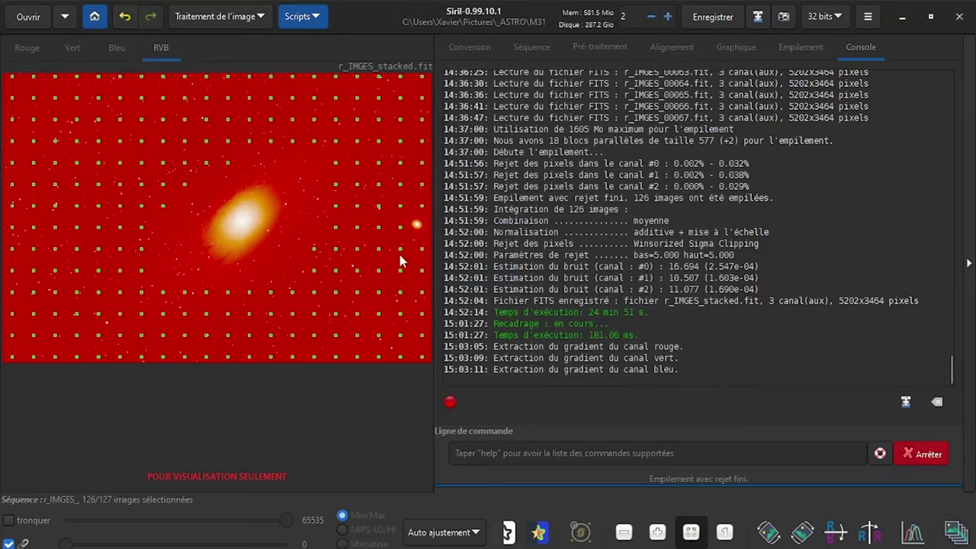
Open photometric colour calibration (NOMAD, 1192.7 mm, 4.29 µm preset) and shift the dialog right
left_click(308, 172)
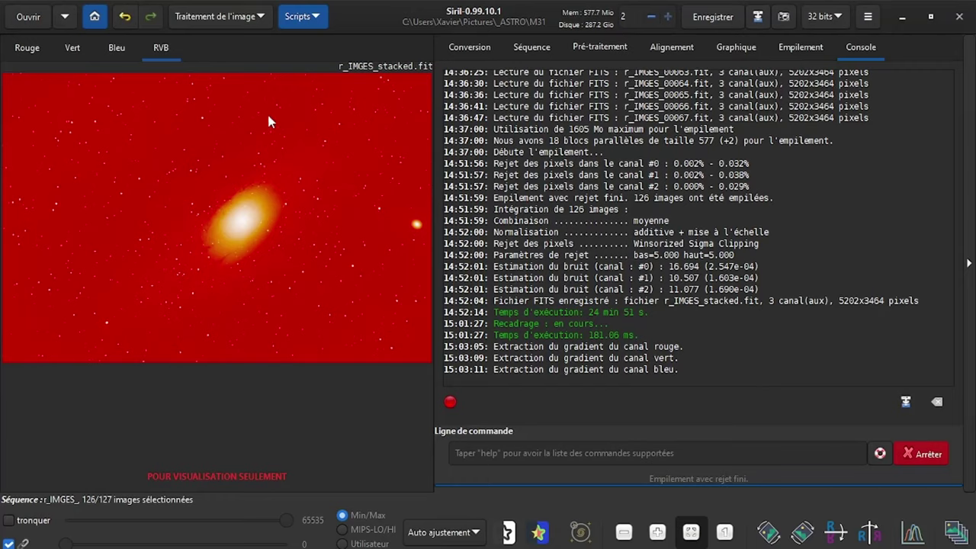
left_click(260, 17)
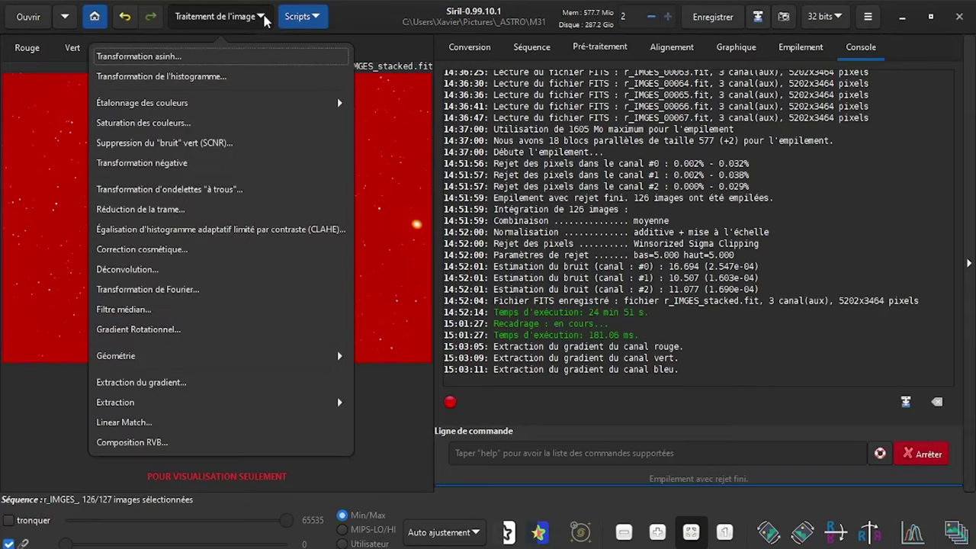
left_click(207, 104)
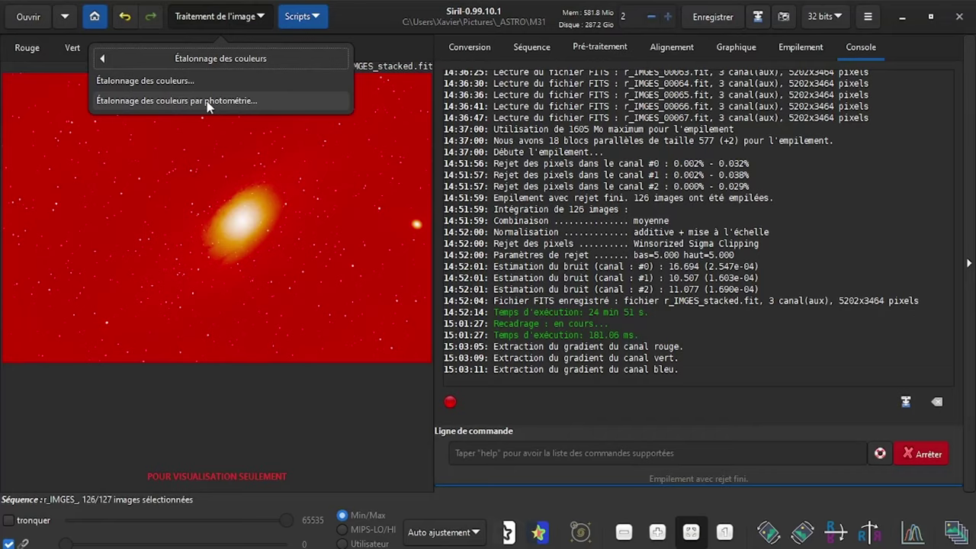
left_click(208, 103)
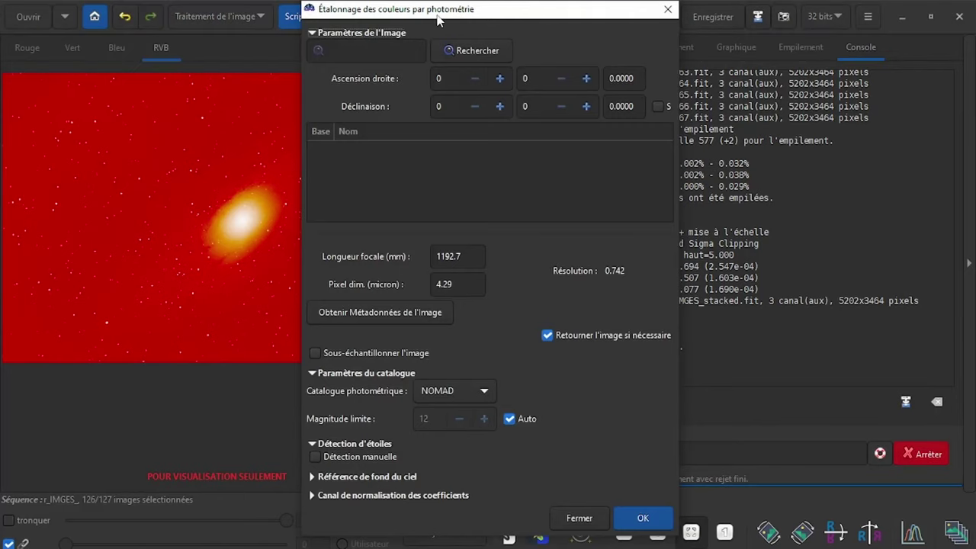
mouse_move(436, 17)
left_mouse_down()
mouse_move(623, 21)
mouse_move(602, 16)
left_mouse_up()
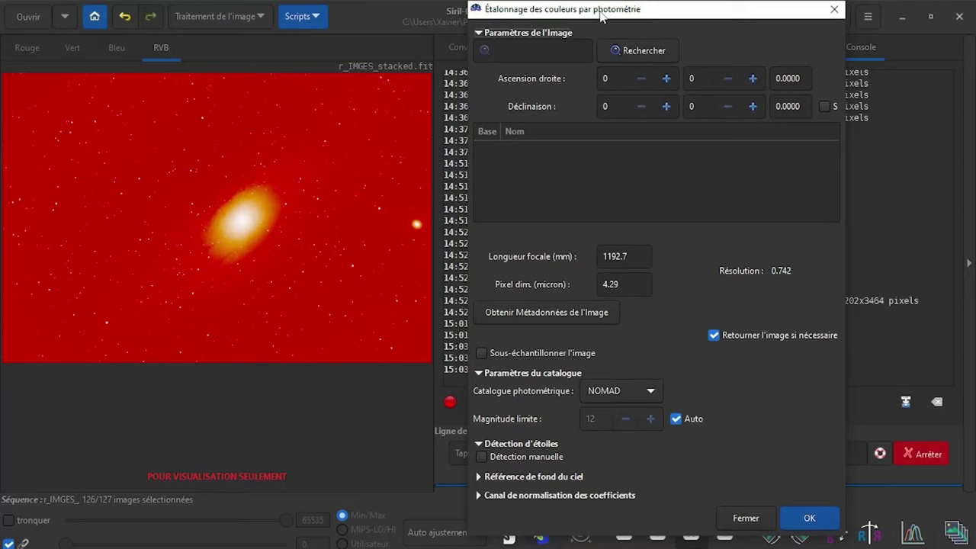
Search for M31 and use the Andromeda Nebula result as the calibration target
left_click(531, 51)
type("M")
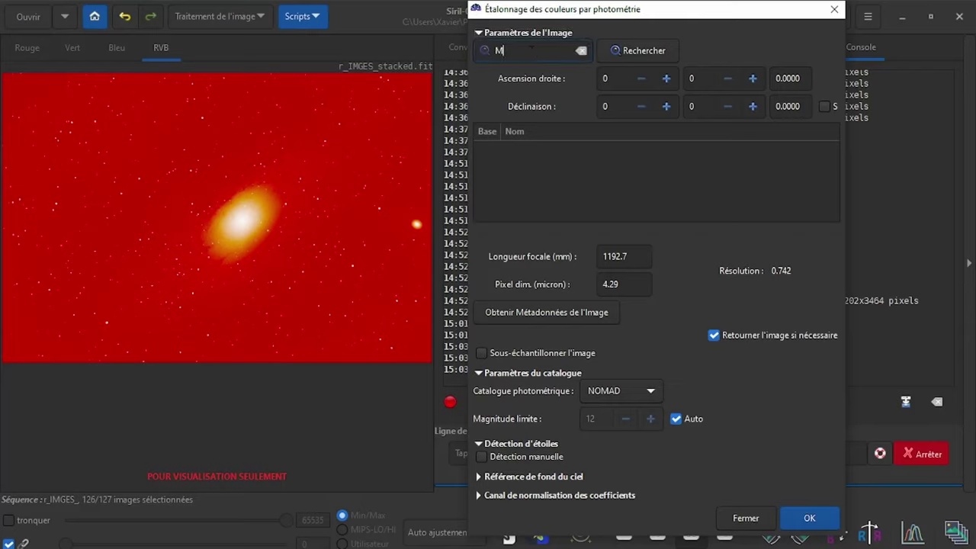
type("31")
left_click(640, 52)
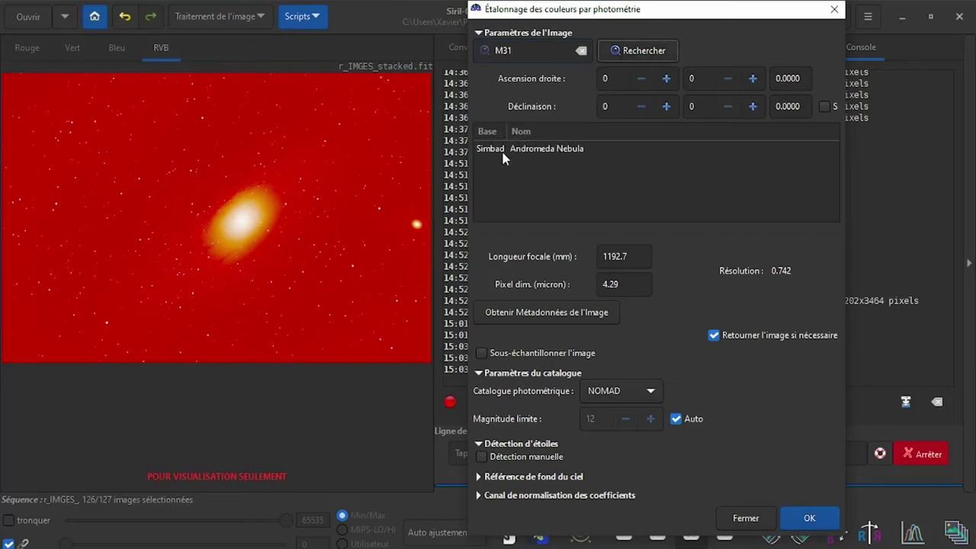
left_click(502, 149)
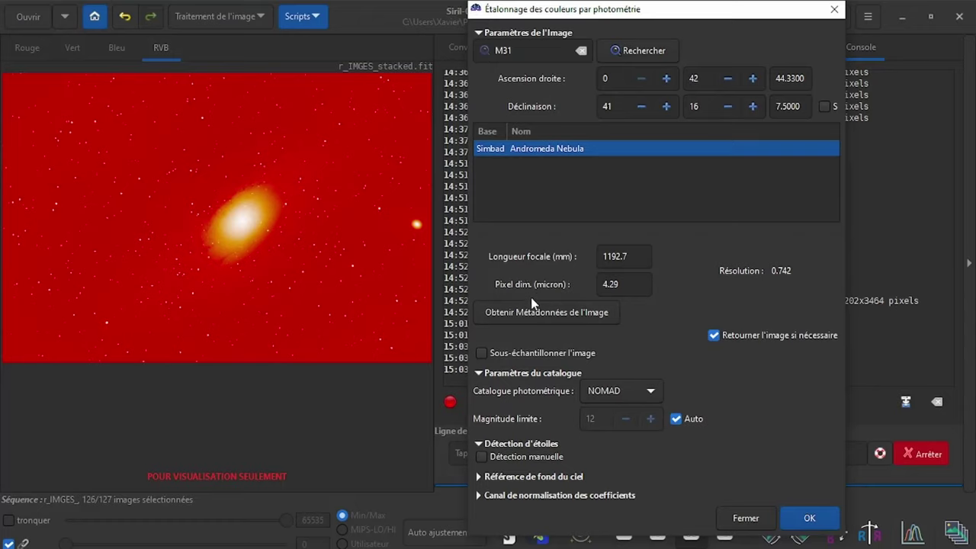
Set the focal length to 1193 mm and enable image subsampling
left_click(536, 318)
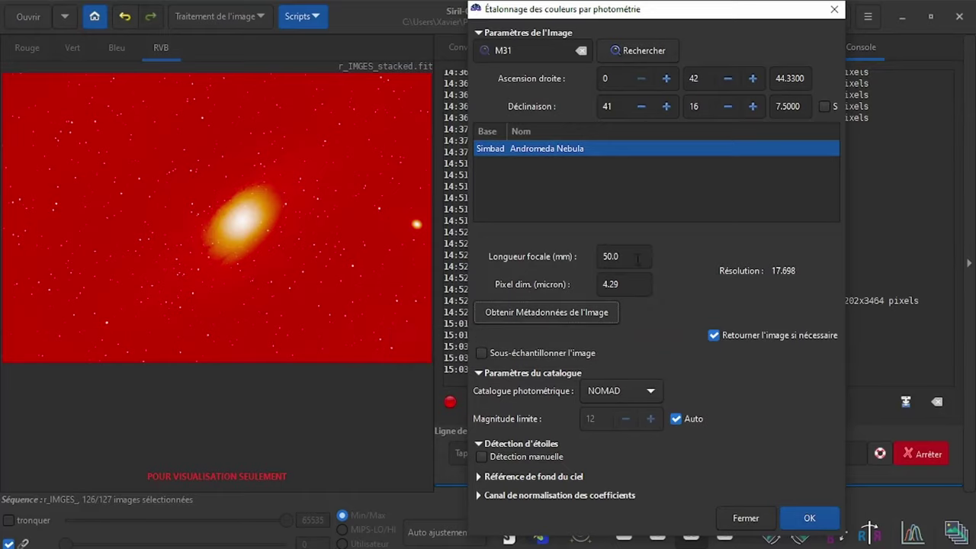
left_click_drag(637, 259, 602, 258)
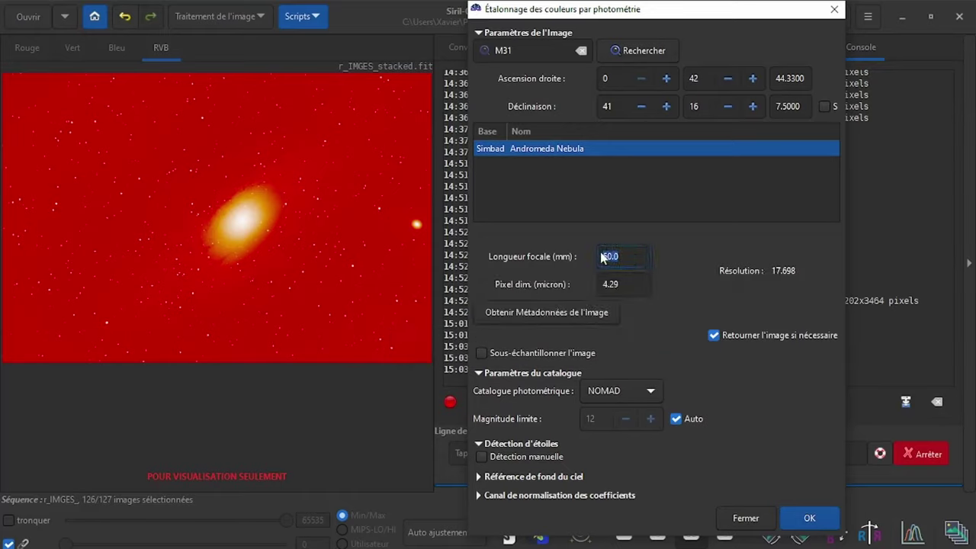
mouse_move(623, 257)
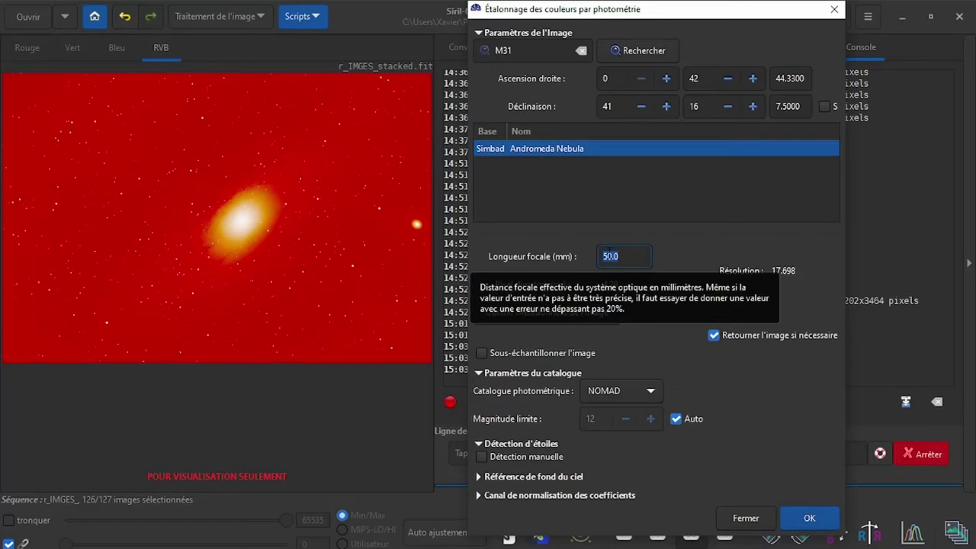
type("119")
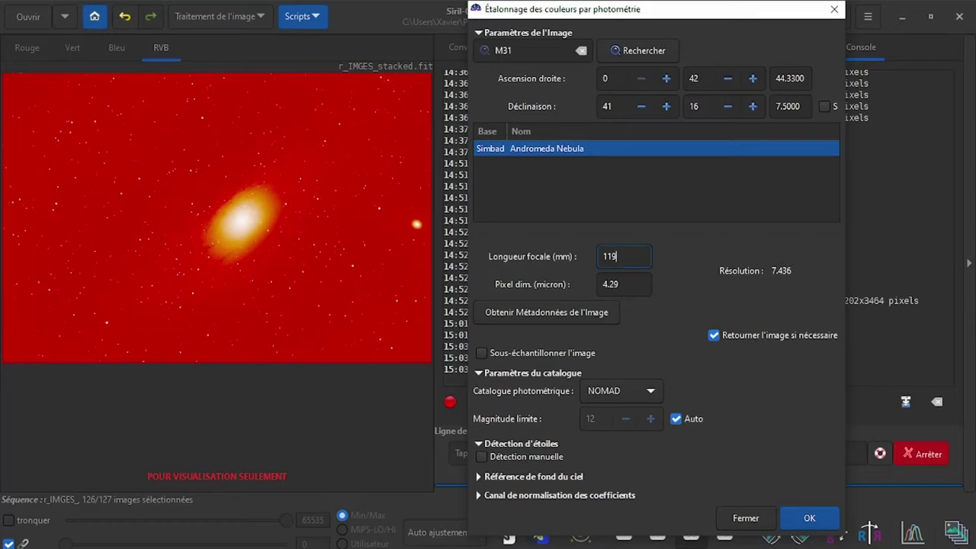
type("3")
left_click(481, 353)
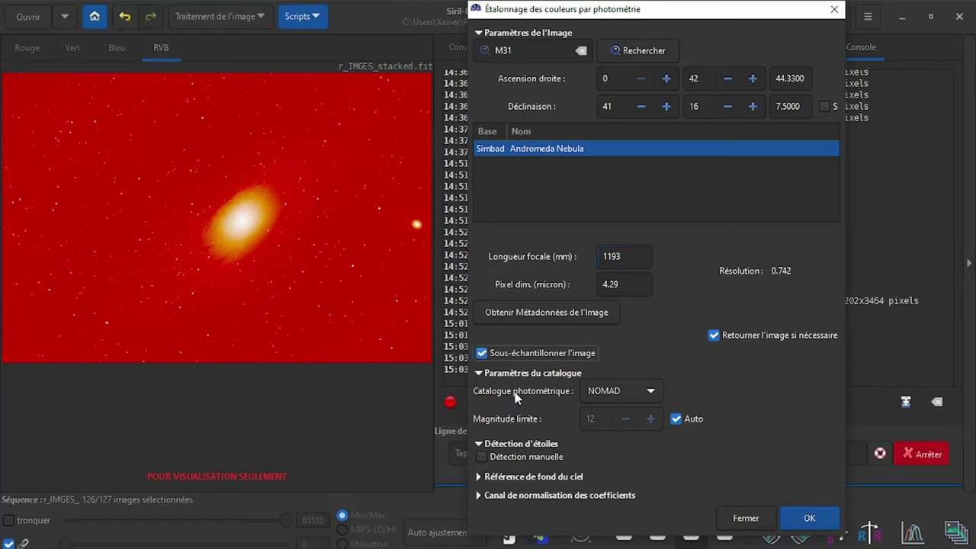
Keep the NOMAD catalogue and set a manual limiting magnitude of 20
left_click(598, 394)
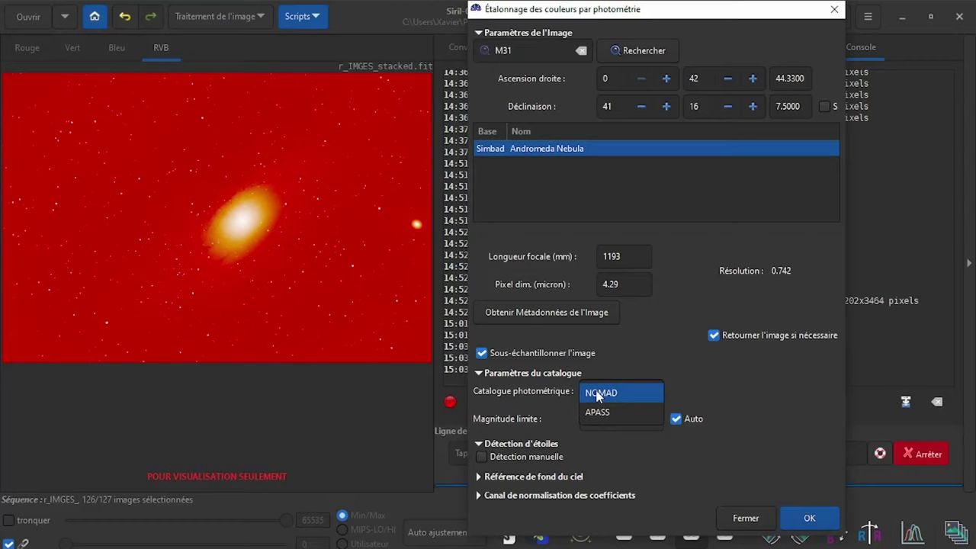
left_click(598, 394)
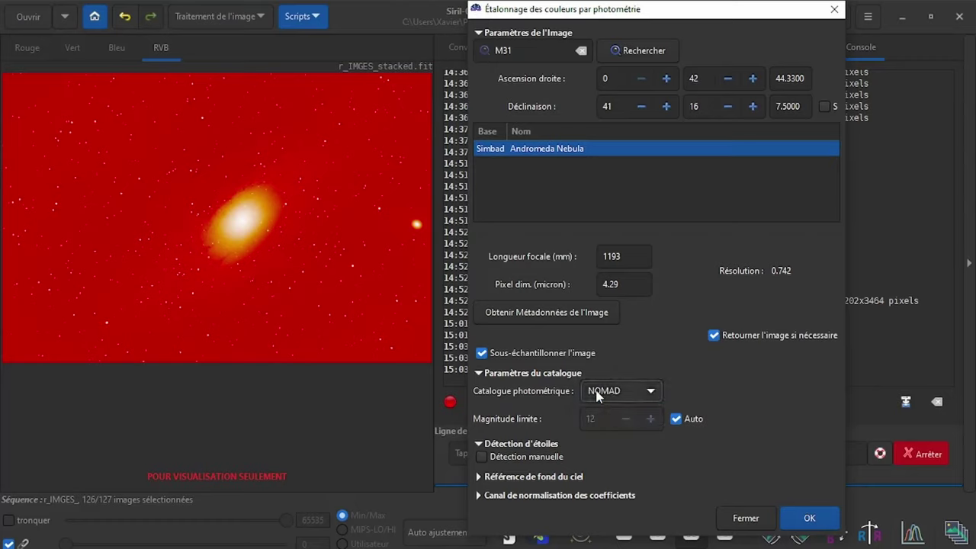
left_click(676, 419)
double_click(650, 419)
double_click(650, 418)
double_click(650, 418)
double_click(650, 419)
left_click(650, 418)
left_click(626, 418)
Run the photometric calibration, giving K0 0.521, K1 1.000, K2 0.924 from 236 stars
mouse_move(641, 12)
left_mouse_down()
mouse_move(564, 22)
mouse_move(220, 3)
mouse_move(219, 14)
left_mouse_up()
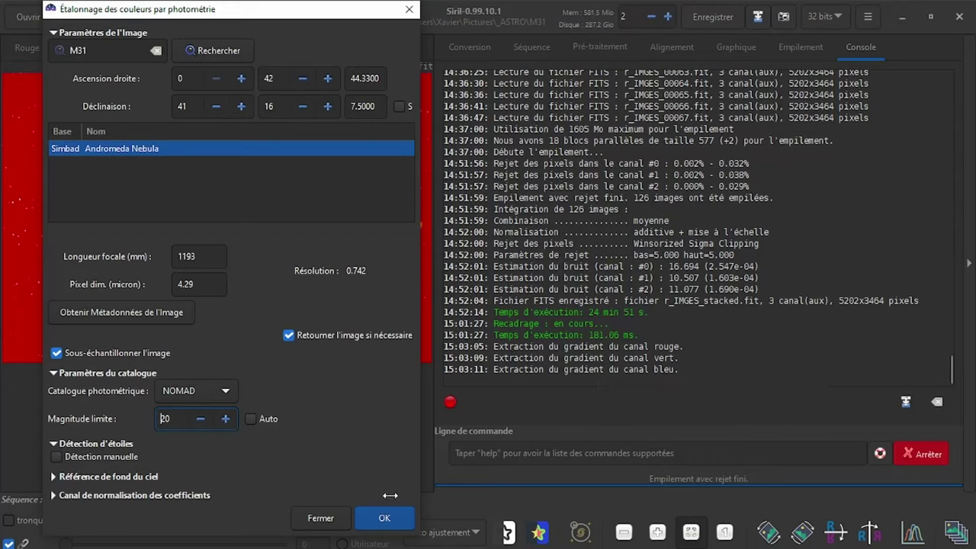
left_click(391, 520)
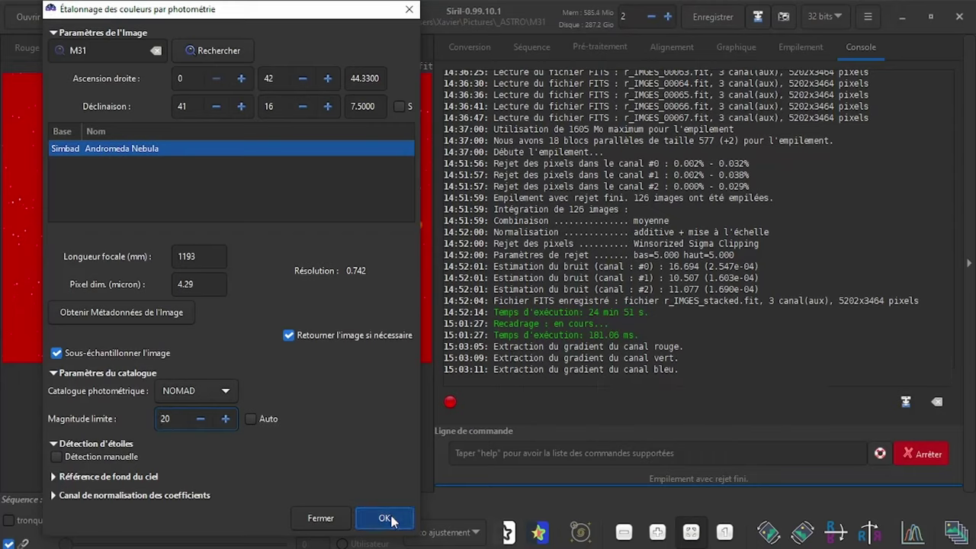
left_click(391, 520)
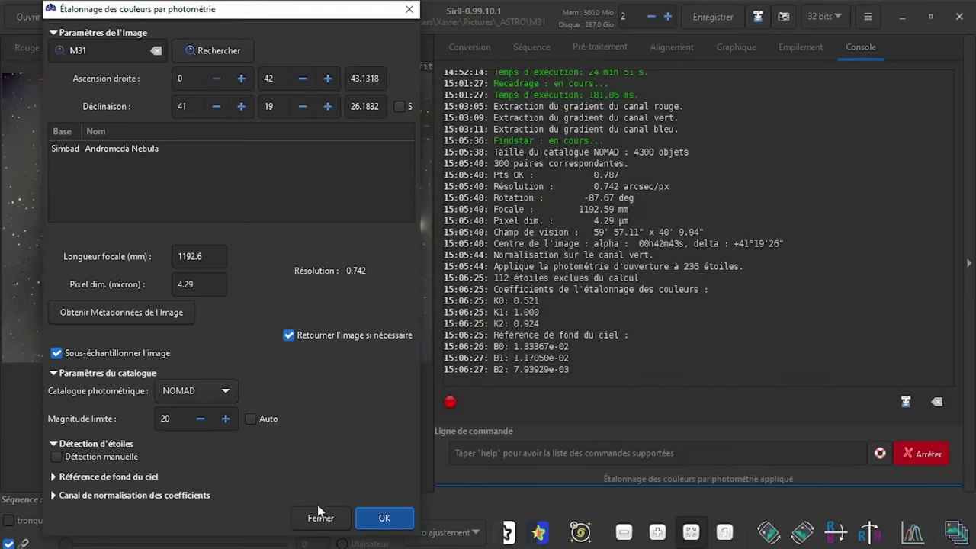
Close the photometric calibration window and undo the calibration, restoring the red-tinted colours
left_click_drag(294, 9, 710, 9)
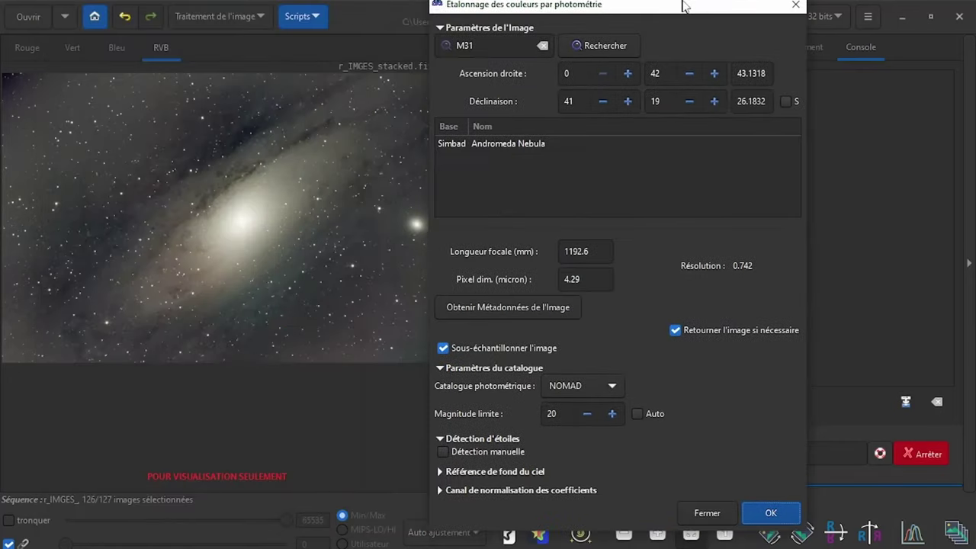
left_click(733, 520)
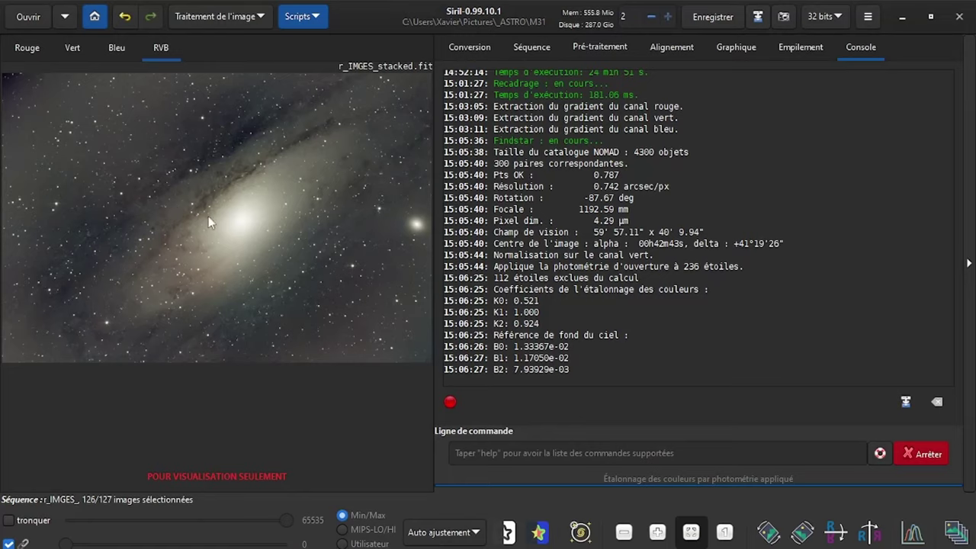
left_click(126, 16)
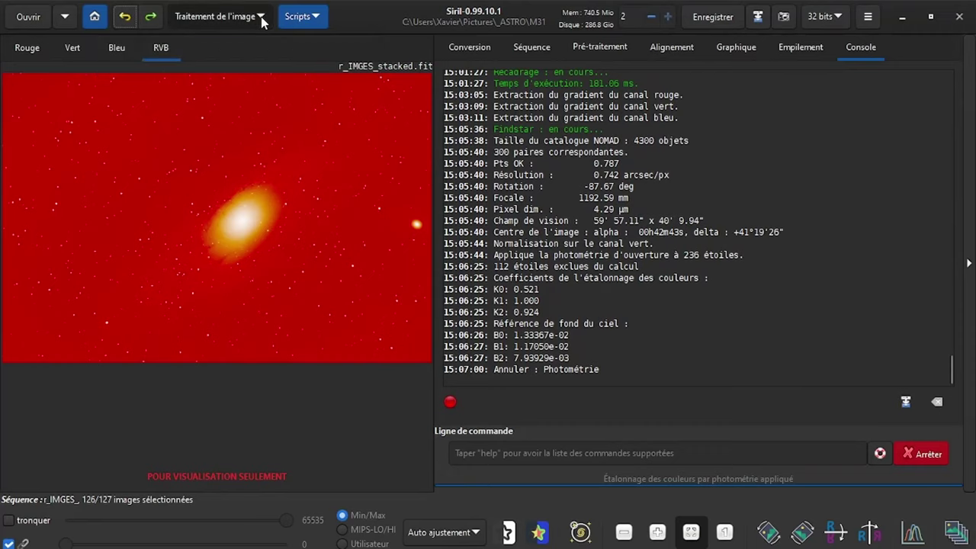
Open the manual Colour Calibration dialog from Image Processing > Colour Calibration
left_click(260, 18)
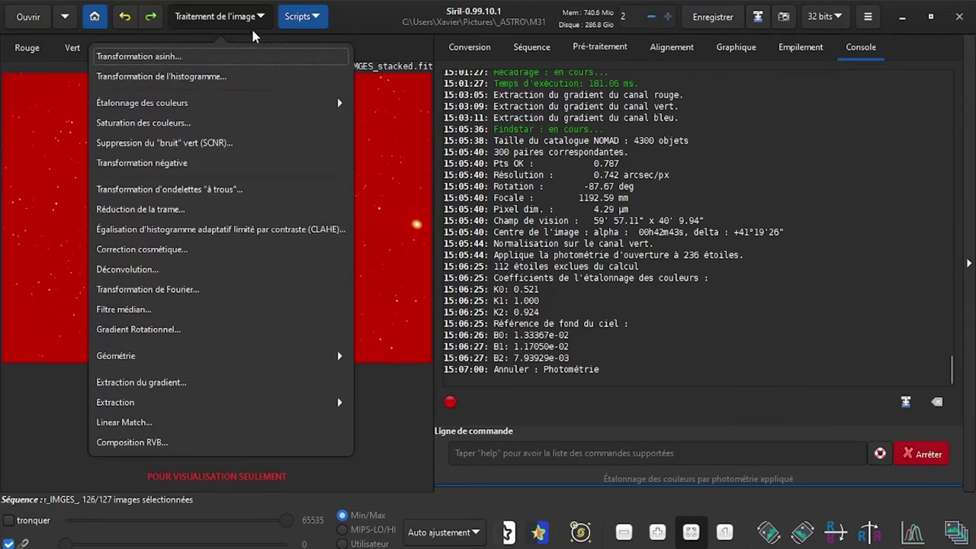
left_click(205, 102)
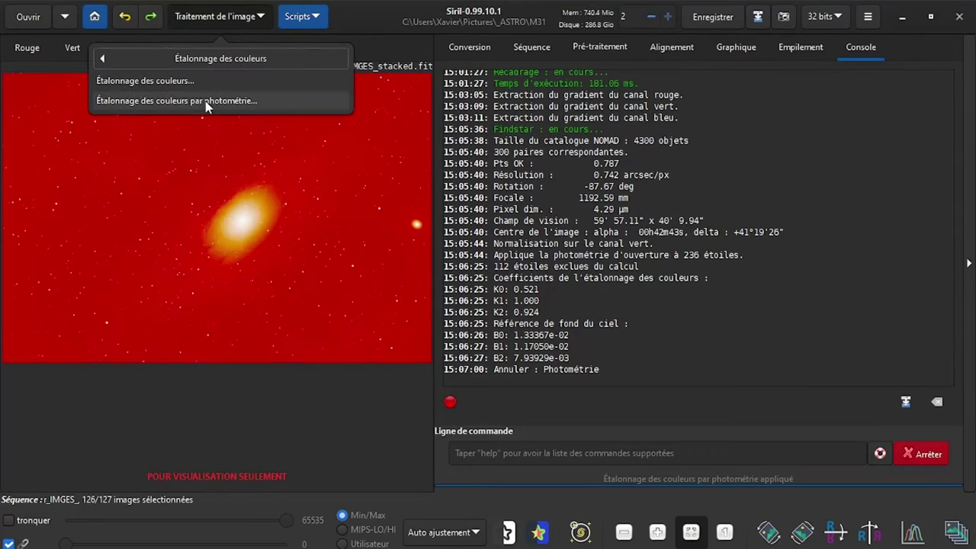
left_click(194, 79)
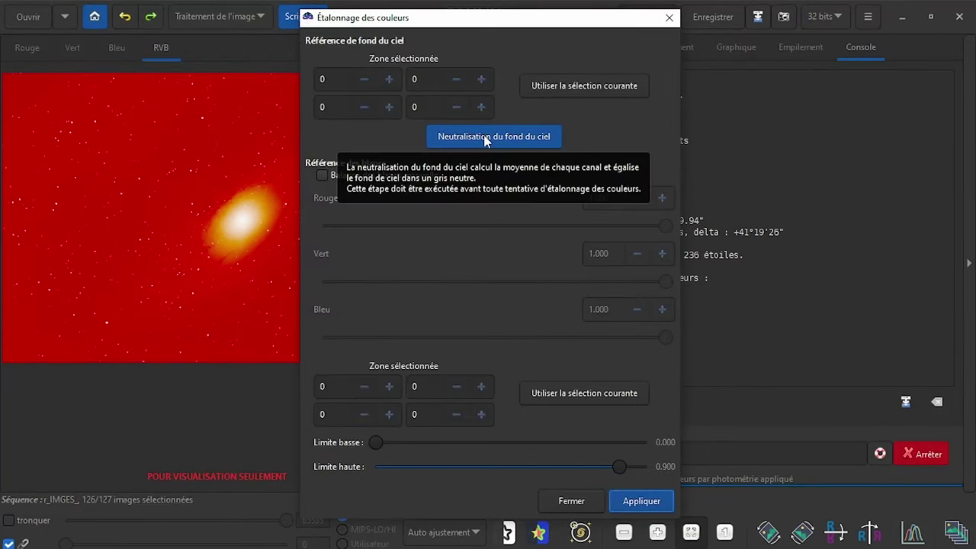
In the green-channel view, select a small empty sky patch near the top edge
left_click_drag(507, 23, 750, 15)
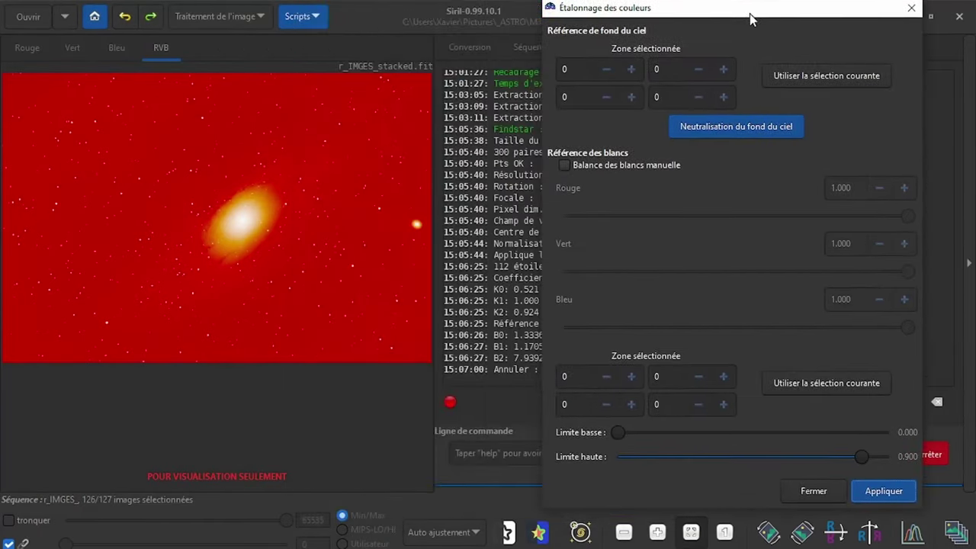
left_click(72, 54)
left_click(77, 50)
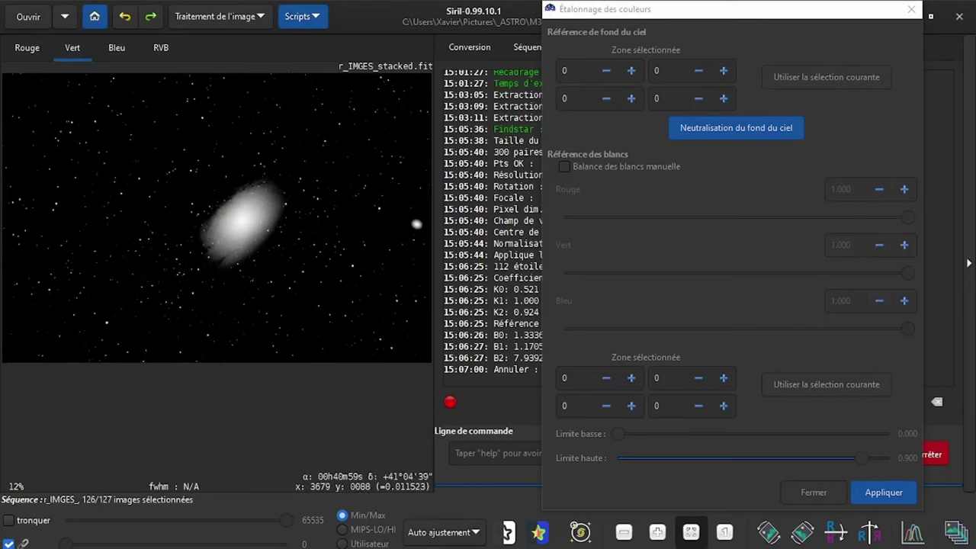
left_click_drag(337, 80, 328, 88)
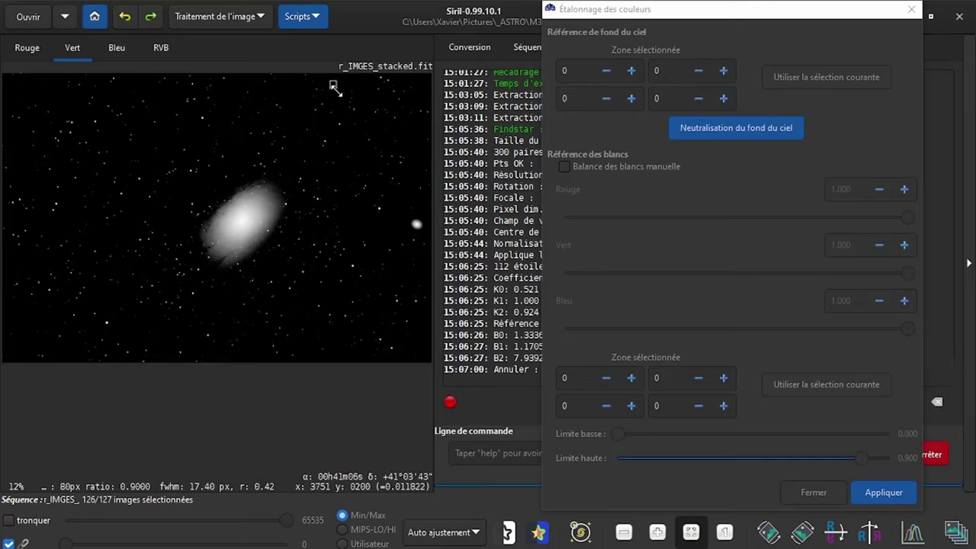
Use that selection as background reference, neutralise the sky background, and return to the RGB view
left_click(789, 83)
left_click(790, 80)
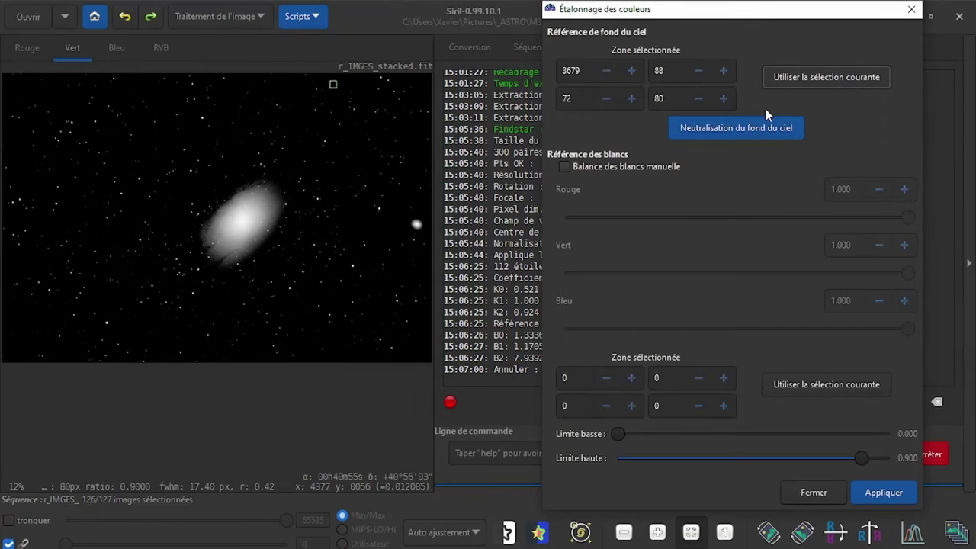
left_click(746, 129)
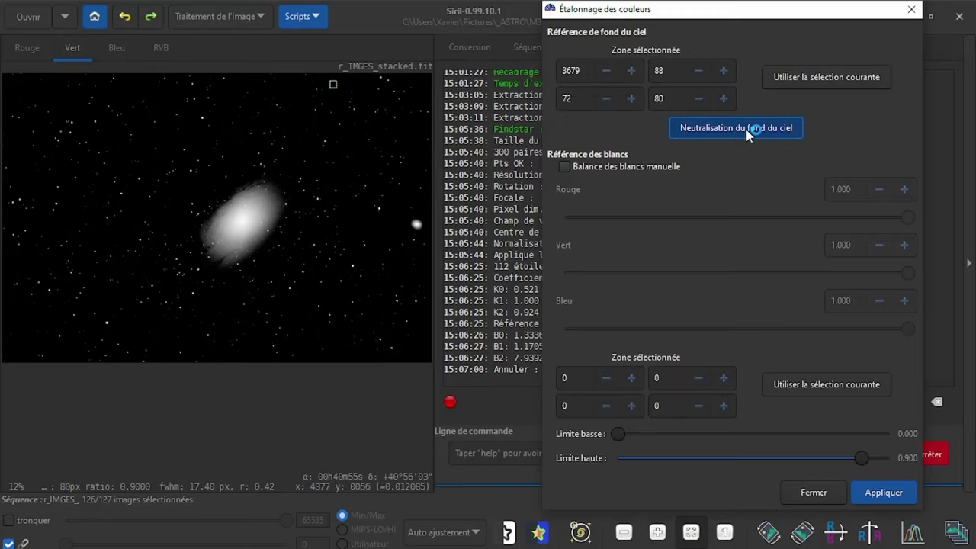
left_click(745, 129)
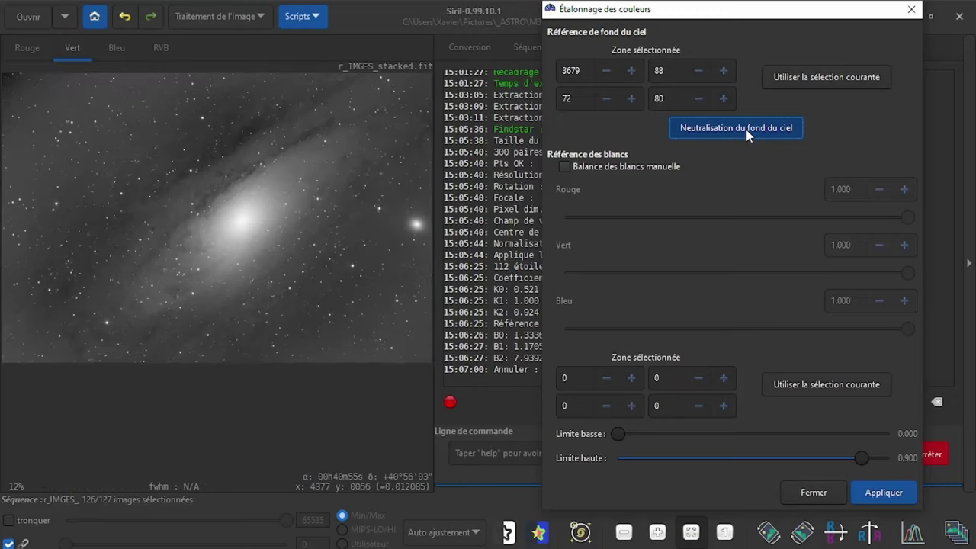
left_click(790, 490)
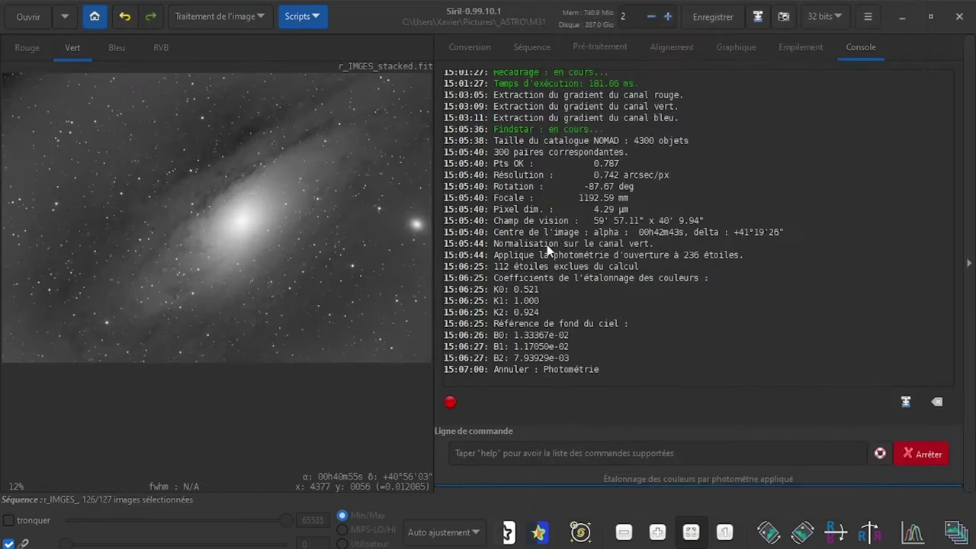
left_click(160, 48)
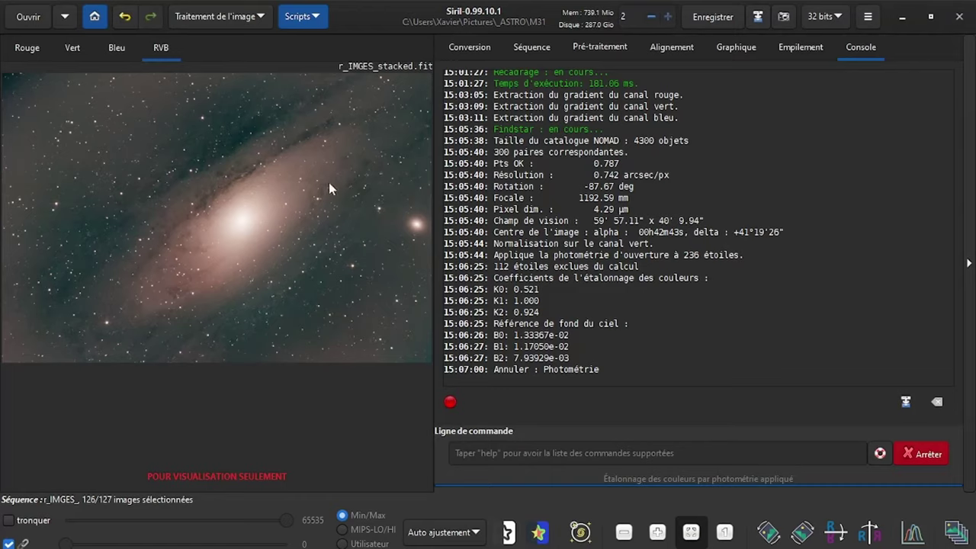
Switch the display to linear, hide the console panel, and dismiss the display-only warning
left_click(467, 534)
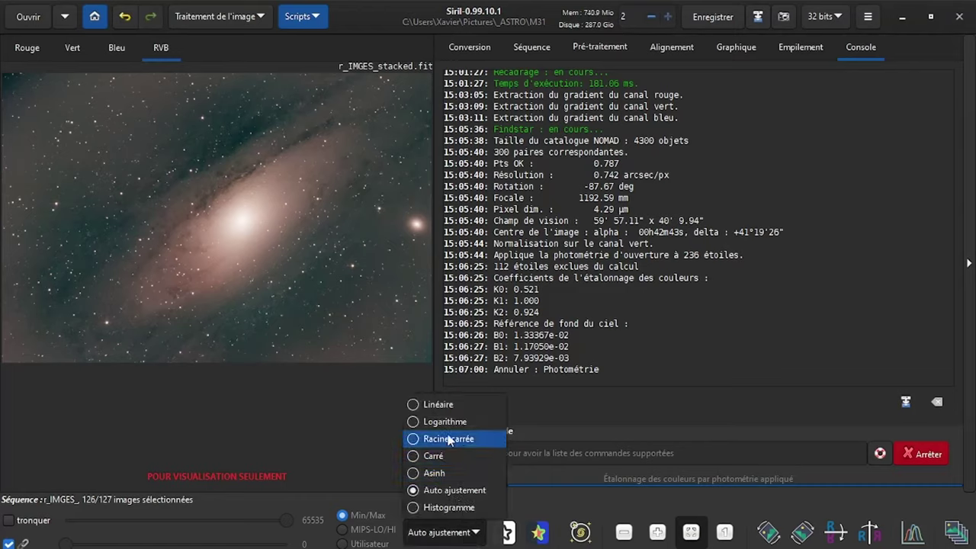
key("Escape")
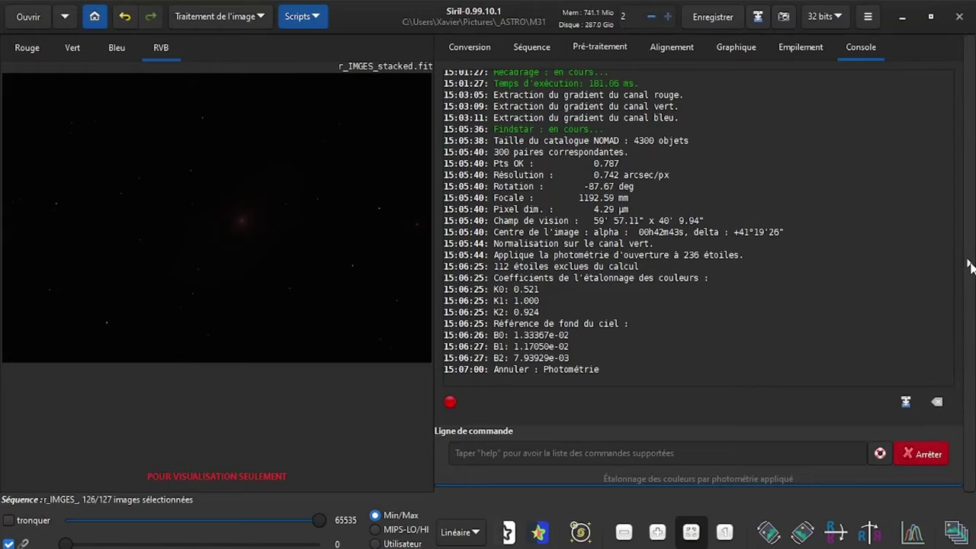
left_click(969, 265)
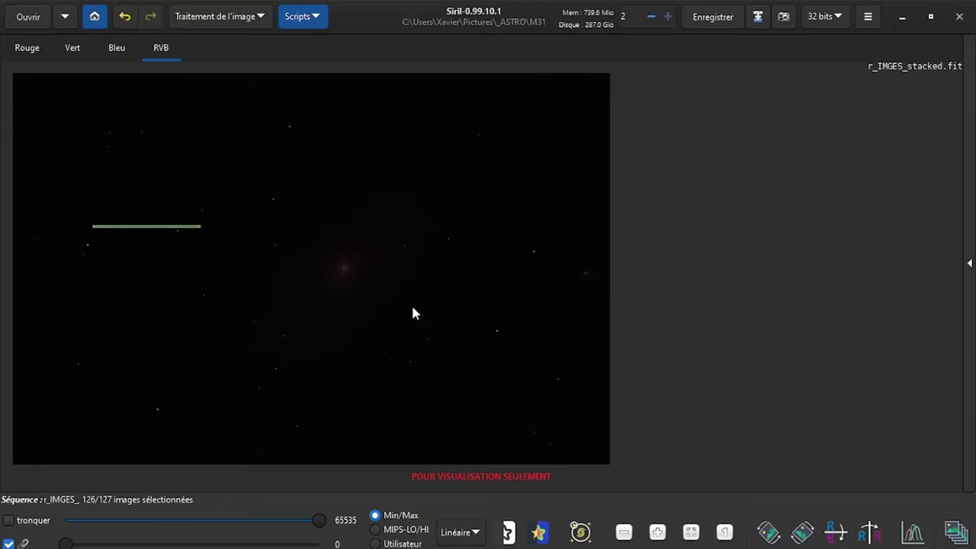
scroll(412, 313, "up", 1)
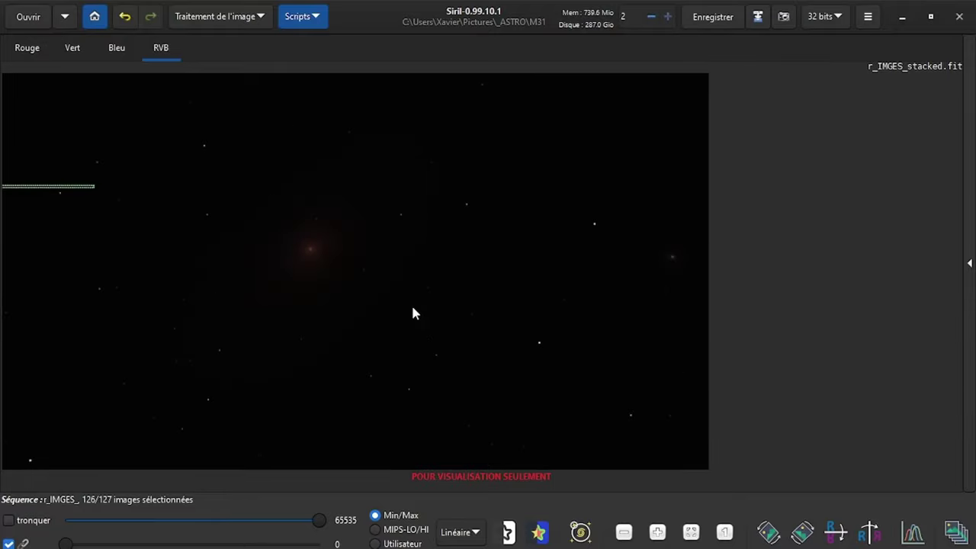
scroll(412, 313, "down", 1)
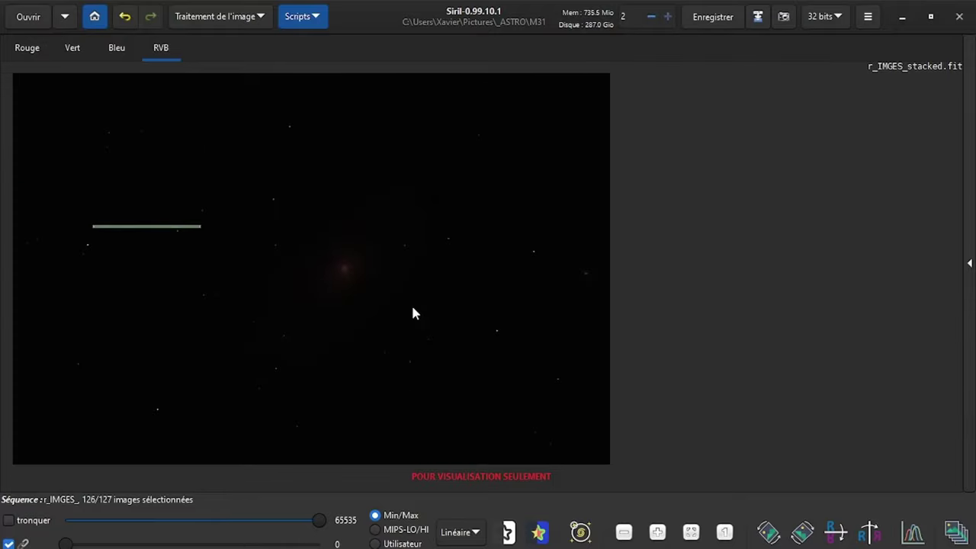
mouse_move(412, 313)
left_mouse_down()
mouse_move(479, 301)
mouse_move(363, 307)
left_mouse_up()
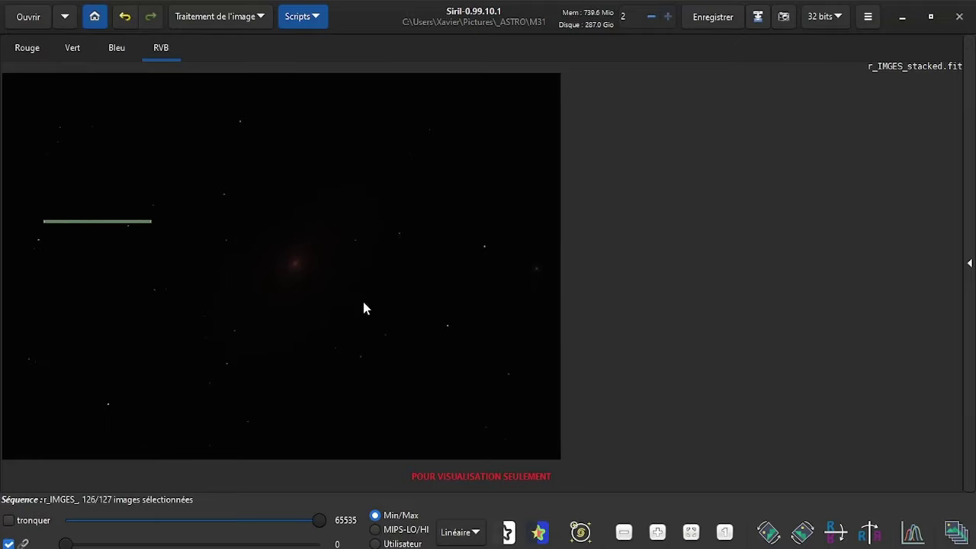
left_click(454, 327)
left_click(260, 16)
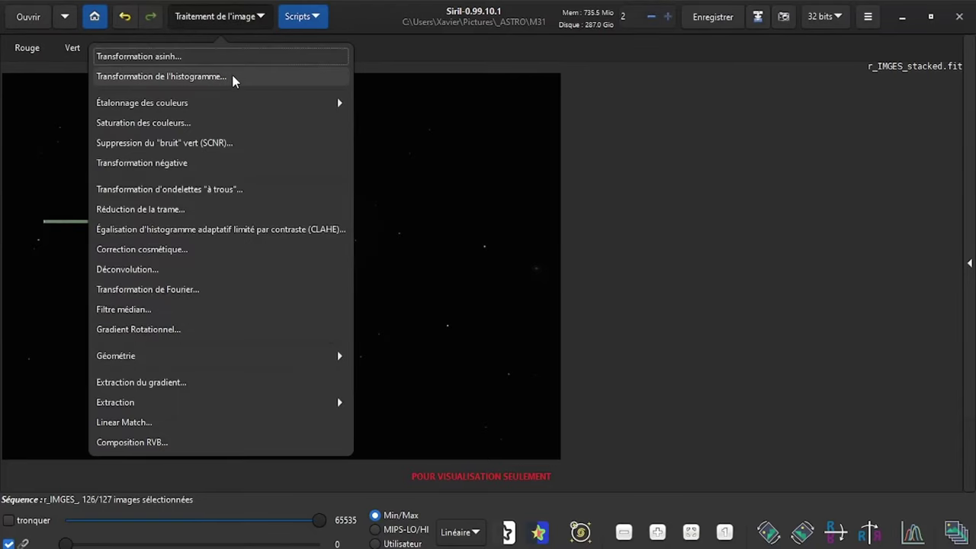
In Histogram Transformation, lower the midtones to about 0.23 and apply
left_click(234, 78)
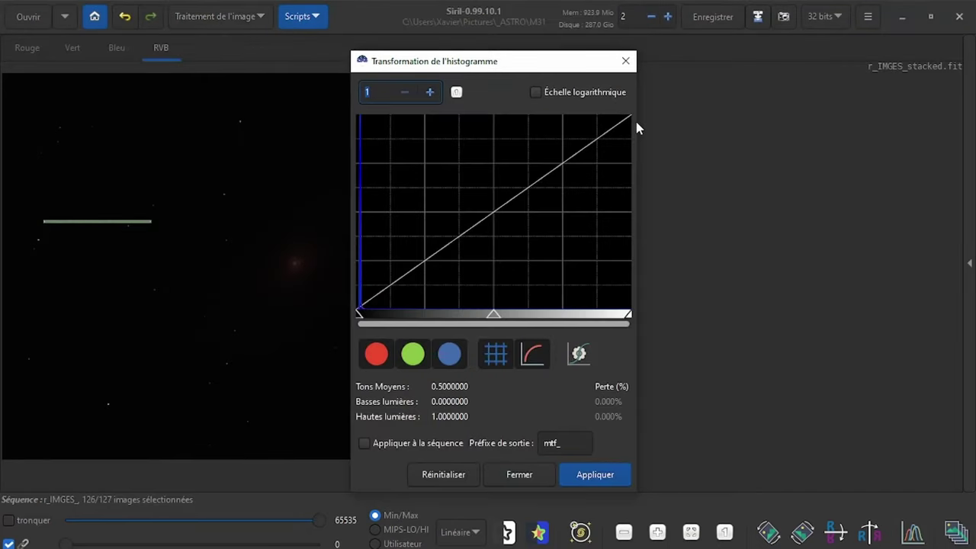
left_click_drag(636, 122, 966, 114)
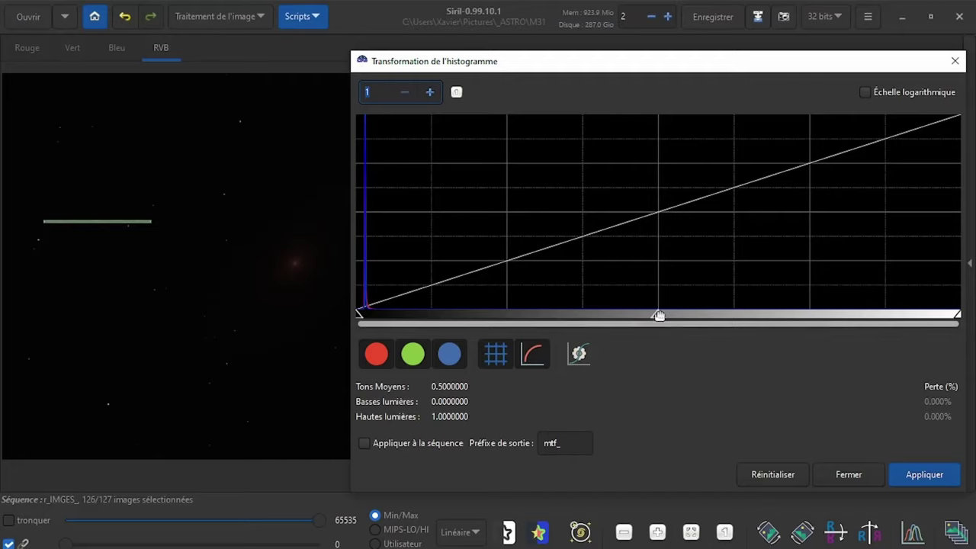
left_click_drag(658, 314, 440, 313)
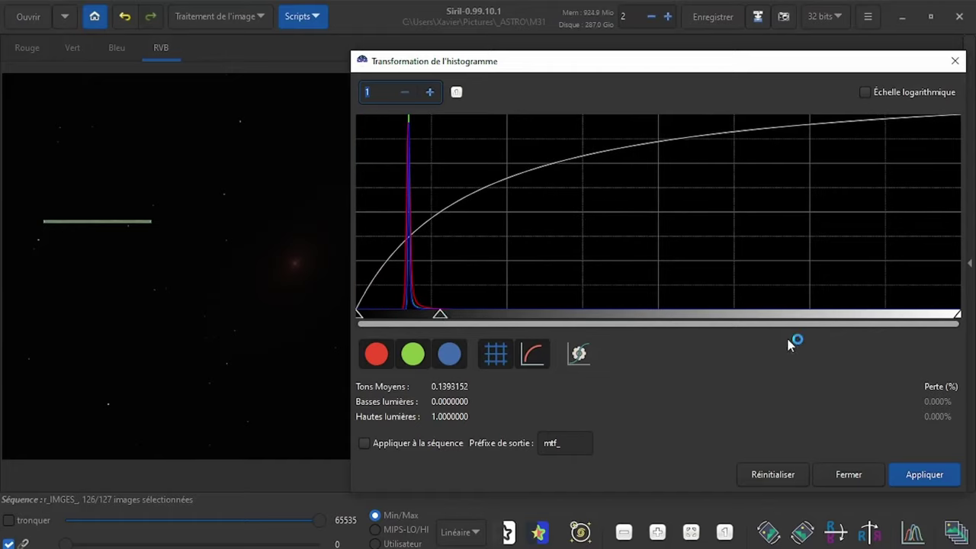
left_click(925, 471)
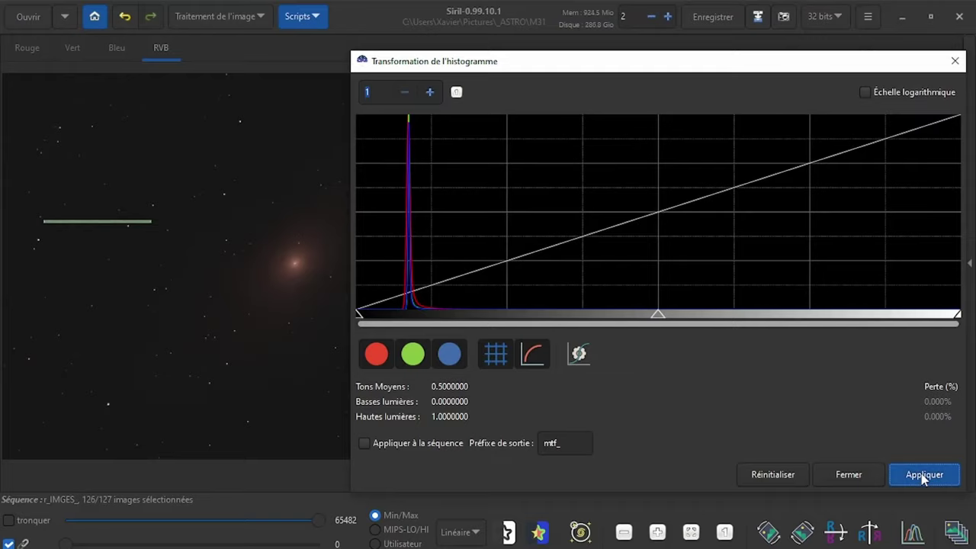
Zoom the histogram to 4 and raise the shadows to 0.038, then apply
left_click(430, 91)
left_click(430, 91)
left_click(430, 92)
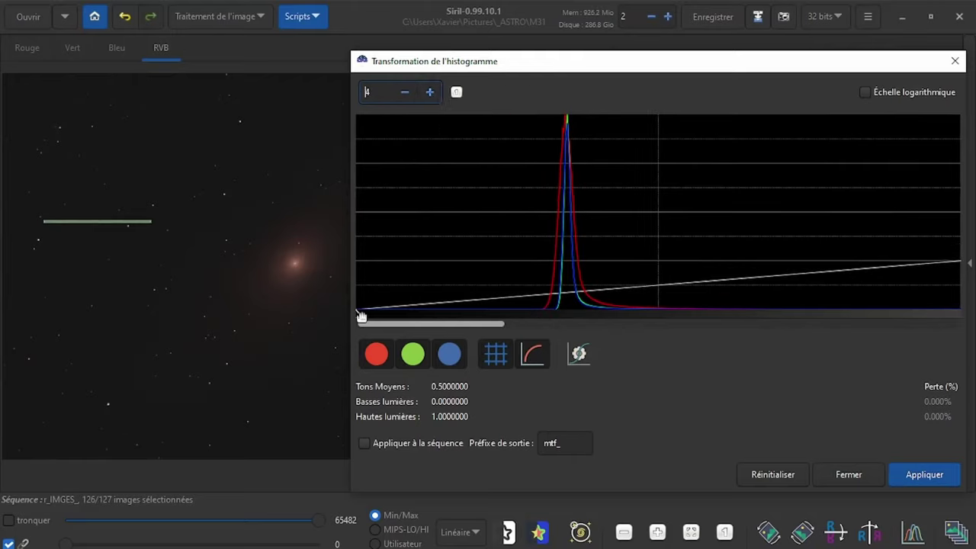
left_click_drag(360, 316, 447, 315)
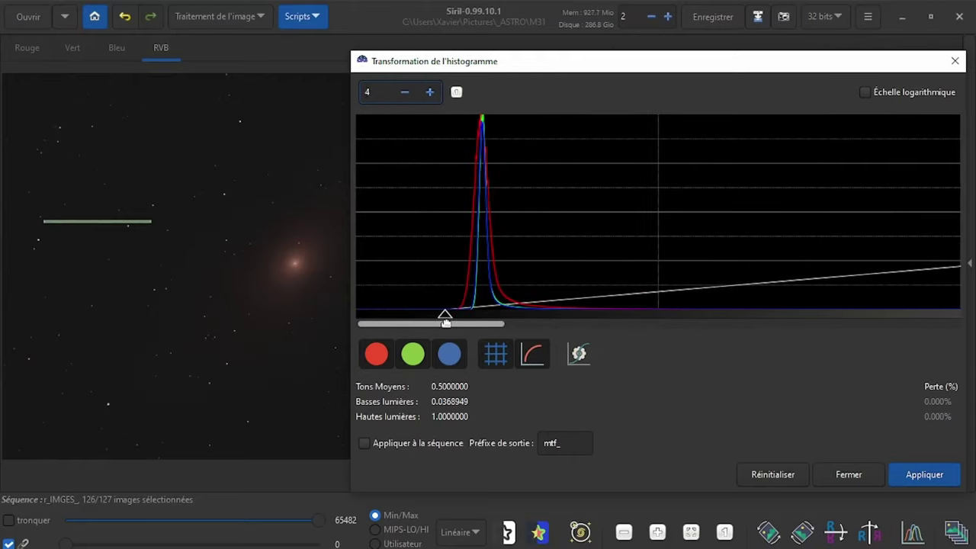
left_click(922, 476)
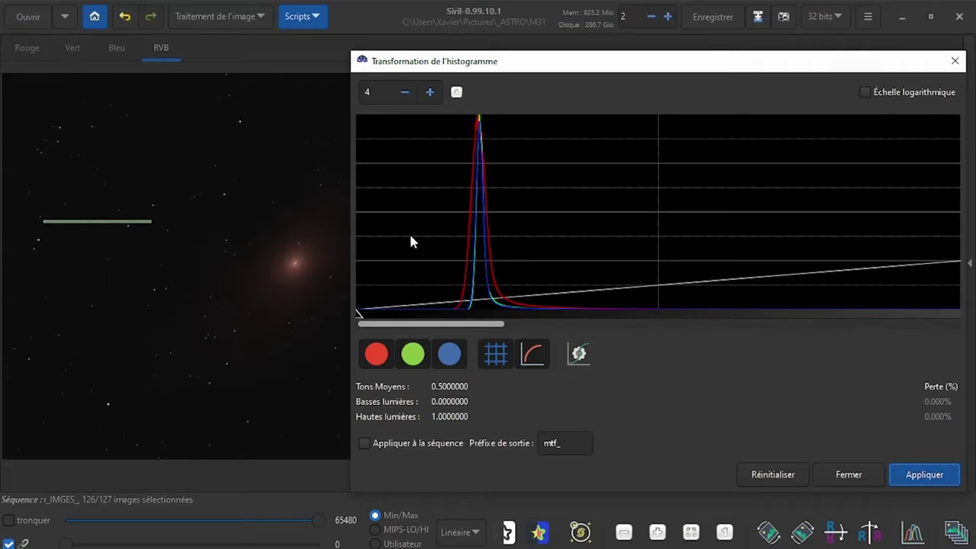
Lower the midtones further and raise the black point, applying each to brighten the galaxy
left_click(405, 92)
left_click(404, 92)
left_click(405, 92)
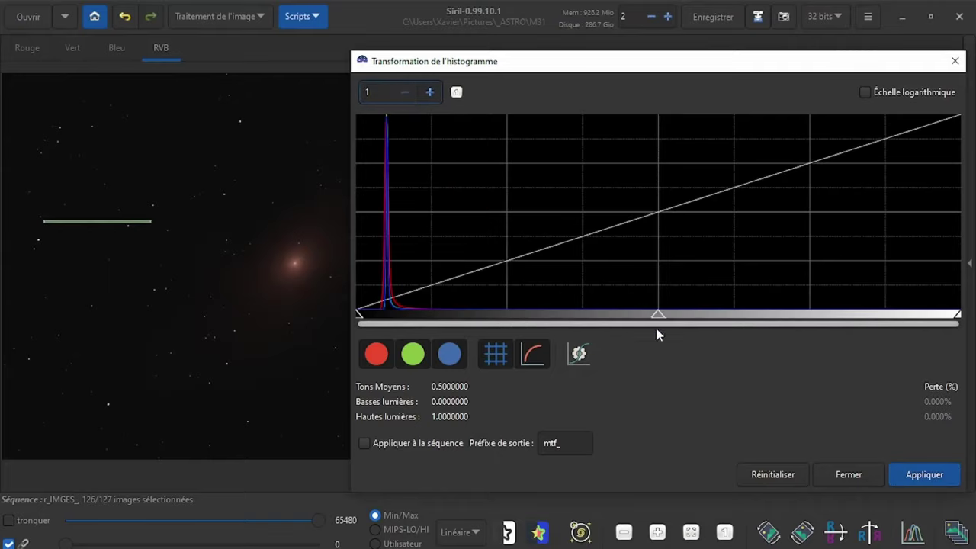
left_click_drag(658, 316, 528, 318)
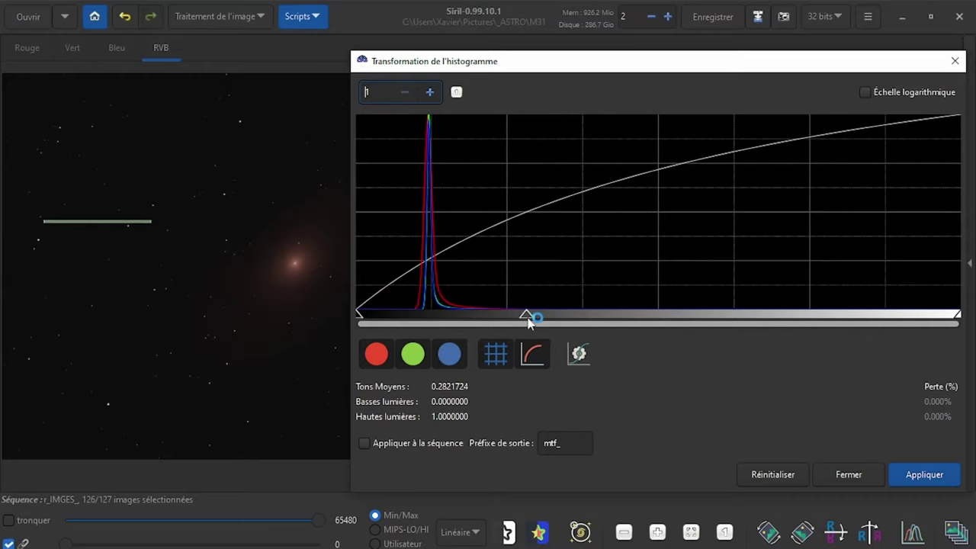
left_click(919, 474)
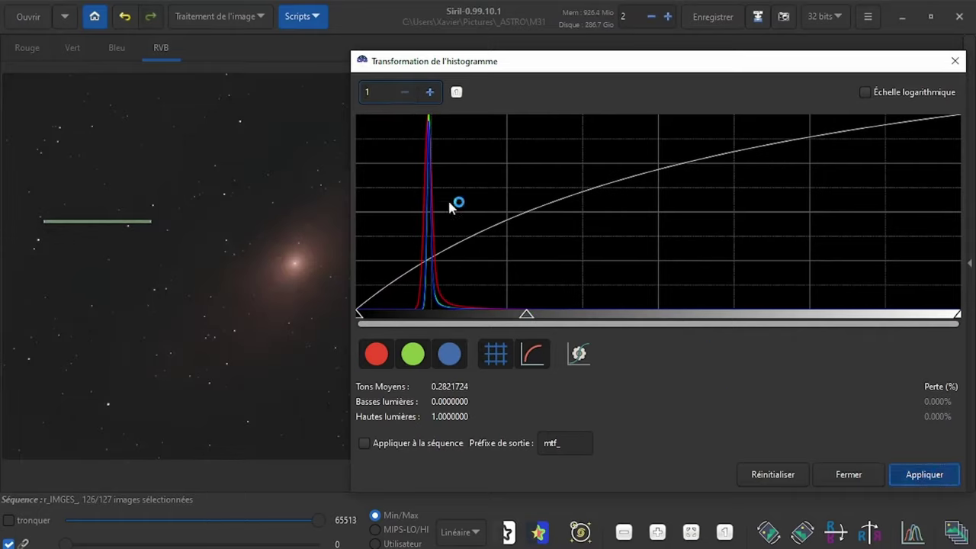
left_click(430, 91)
left_click(430, 91)
left_click(430, 92)
left_click(430, 92)
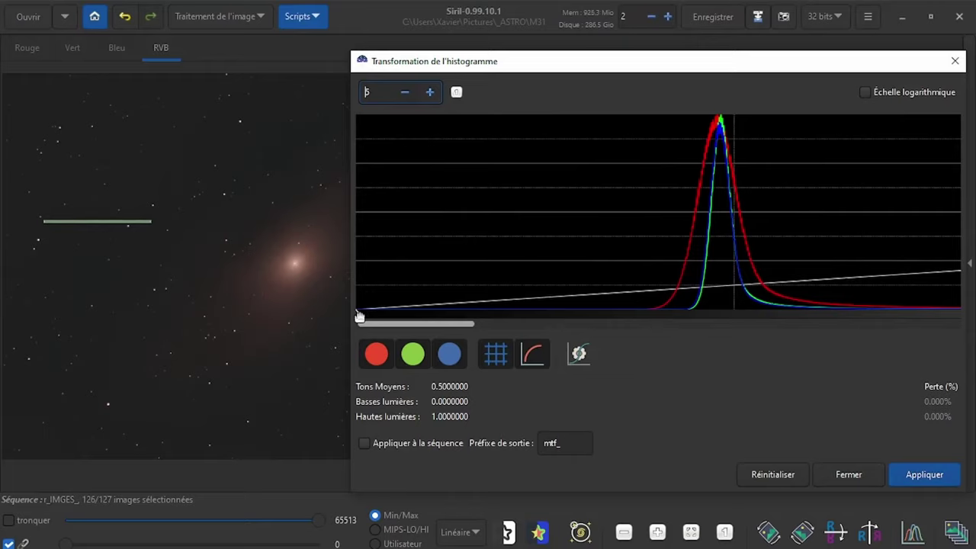
left_click_drag(360, 312, 503, 312)
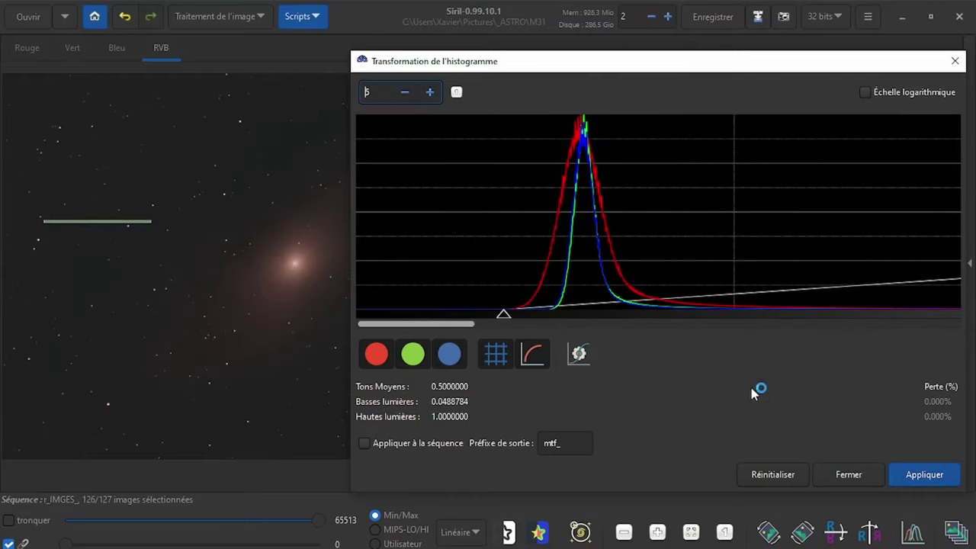
left_click(931, 474)
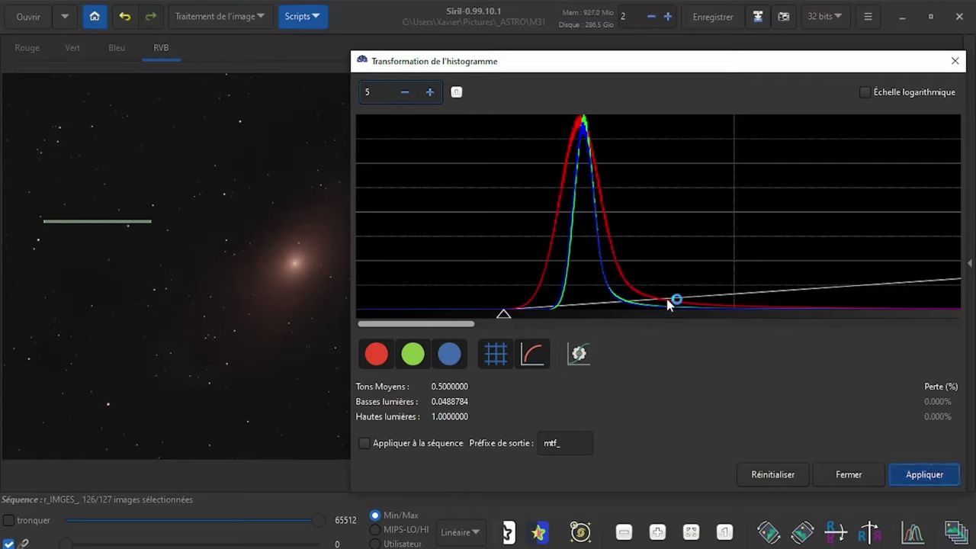
Apply another midtones stretch and a black-point clip of about 0.073, darkening the background
left_click(405, 93)
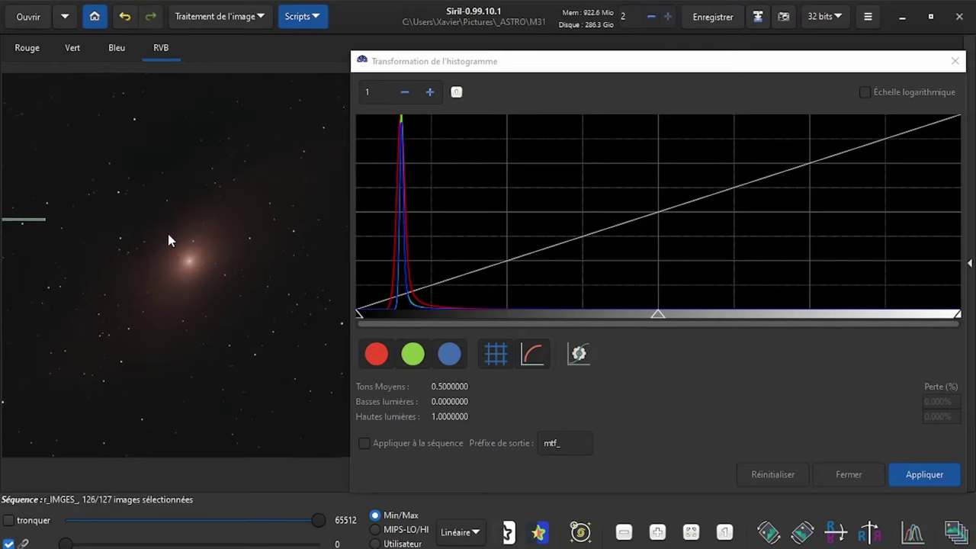
left_click(658, 317)
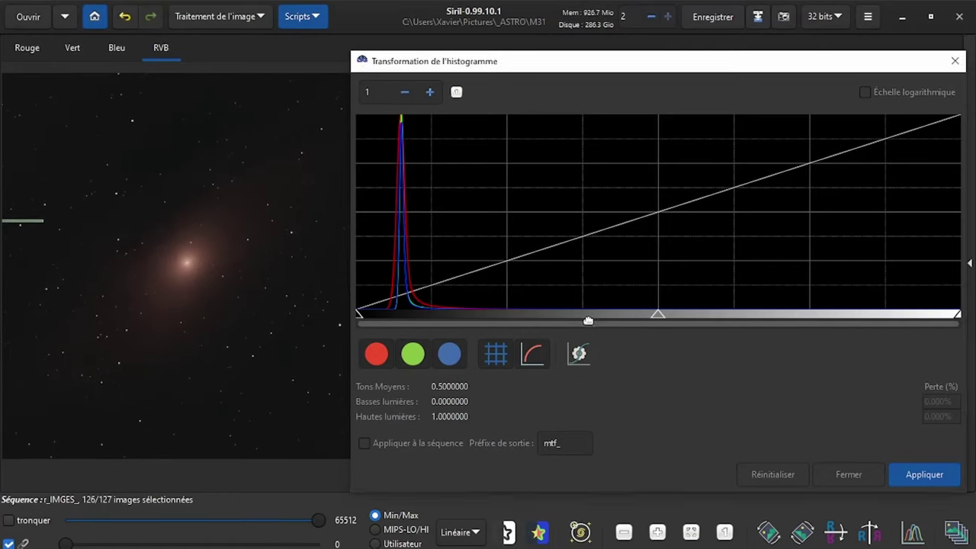
left_click_drag(544, 321, 511, 316)
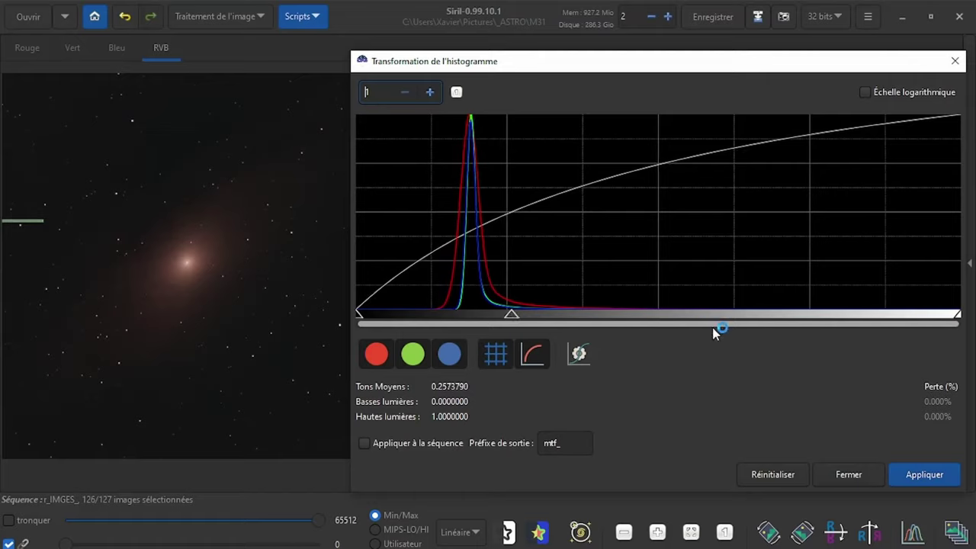
left_click(936, 474)
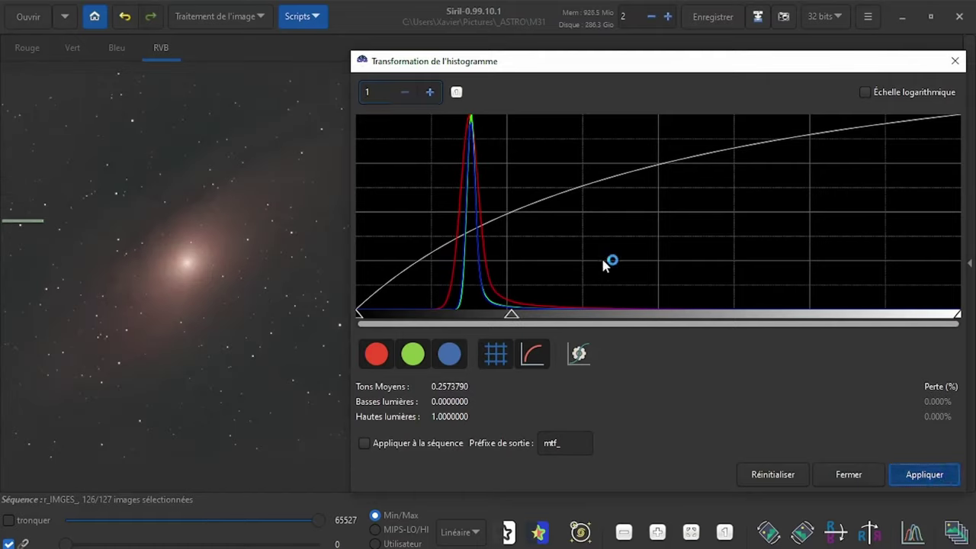
left_click(430, 92)
left_click(430, 92)
left_click(430, 93)
left_click_drag(359, 313, 534, 312)
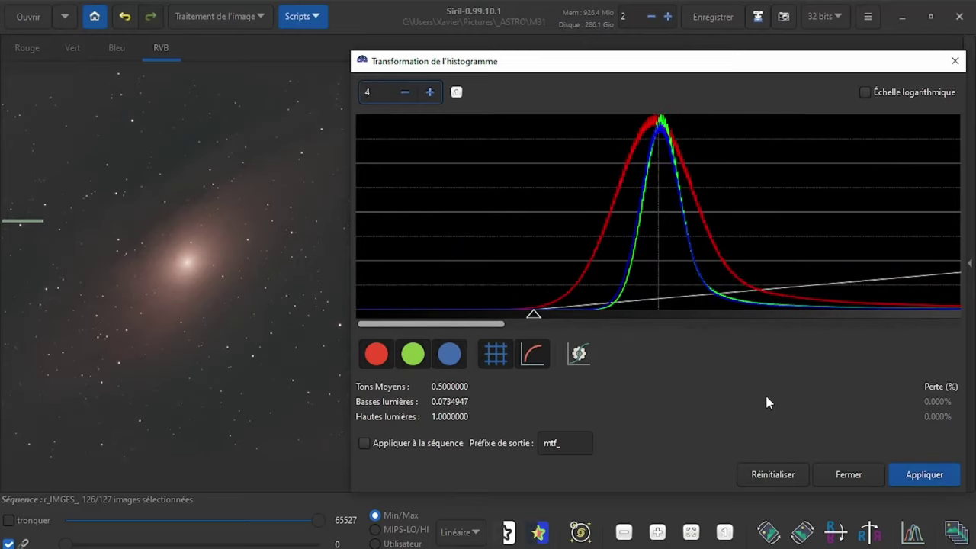
left_click(924, 474)
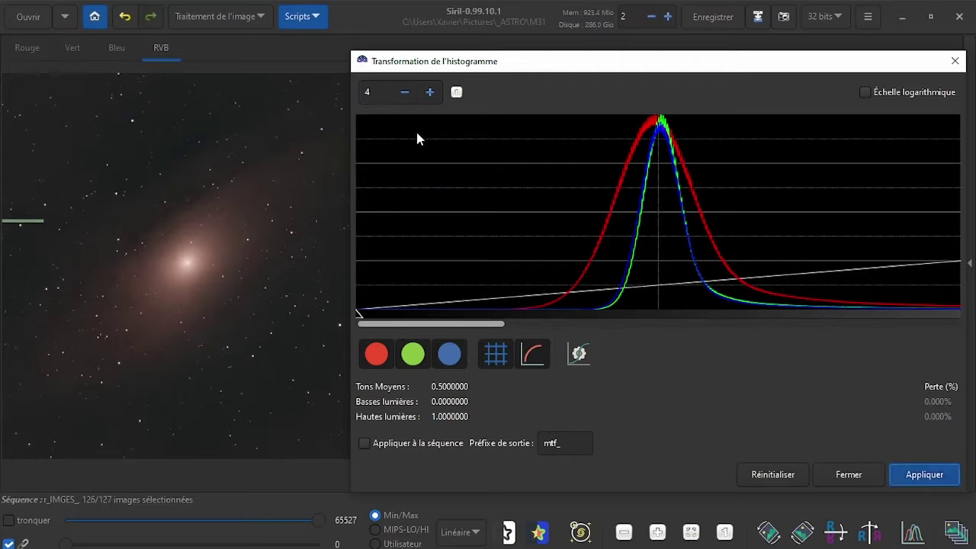
At full histogram range, stretch the midtones further to brighten the galaxy
left_click(406, 93)
left_click(405, 92)
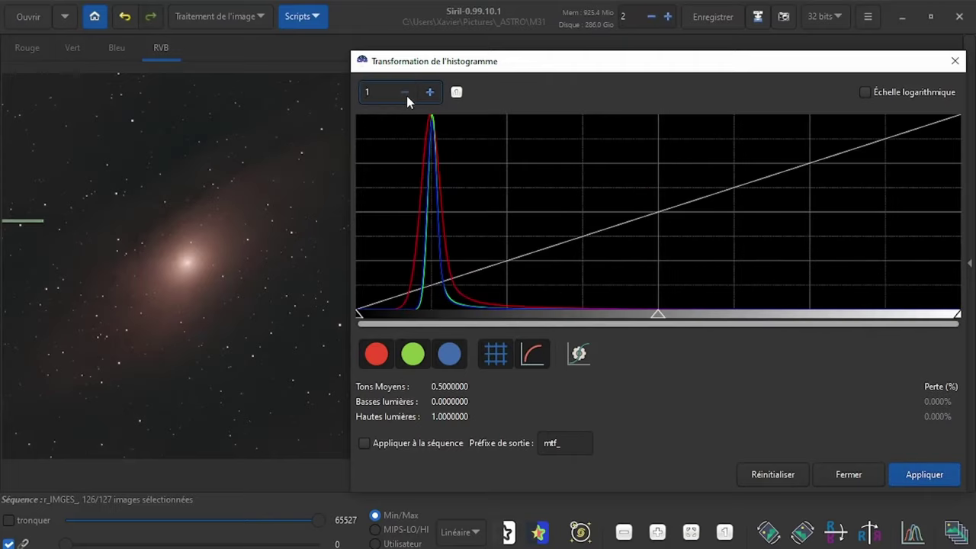
left_click_drag(657, 314, 570, 315)
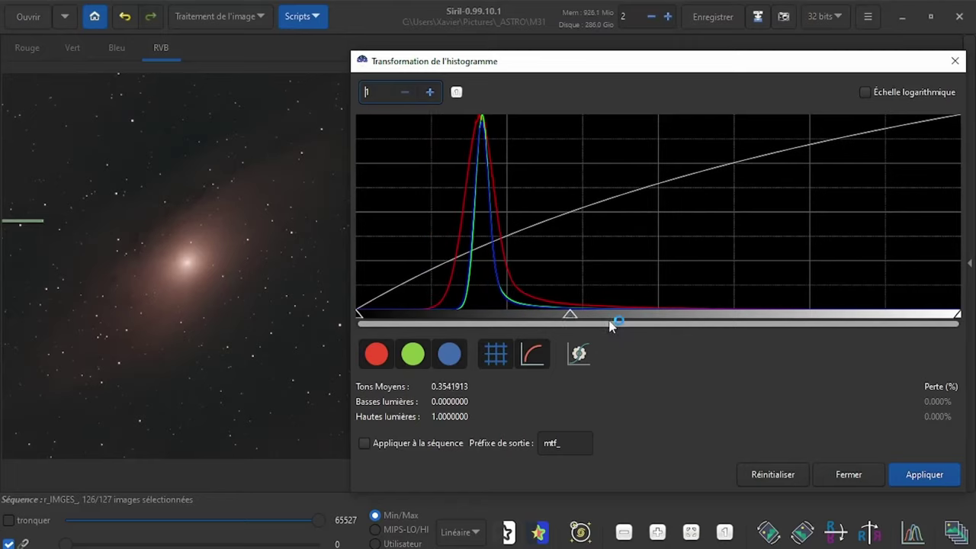
left_click(913, 477)
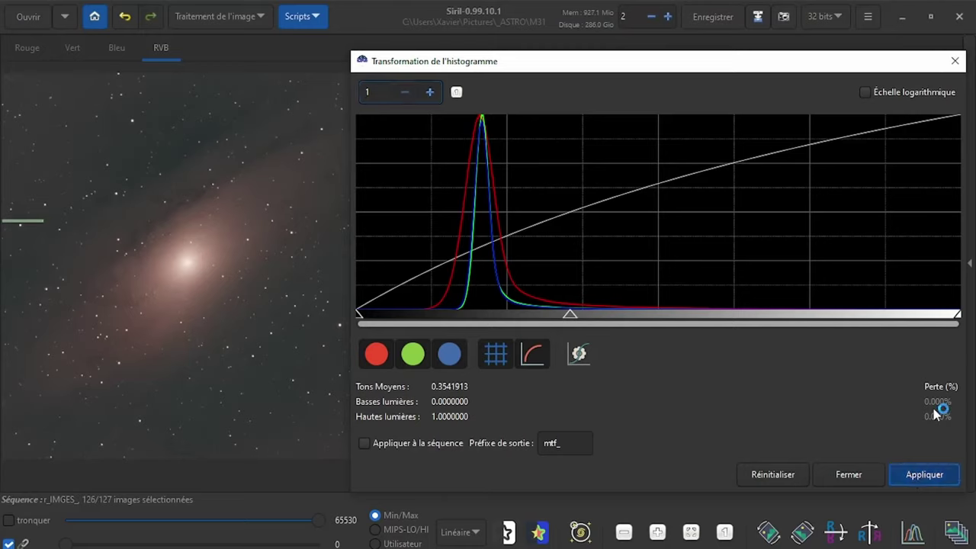
Clip the shadows at about 0.089 to darken the background, then close the histogram tool
left_click(430, 92)
left_click(430, 91)
left_click_drag(361, 316, 570, 322)
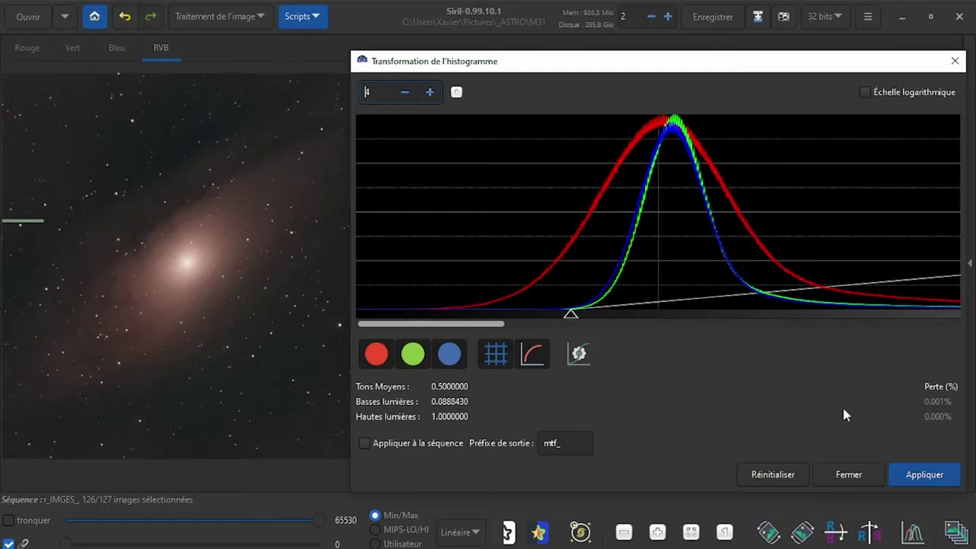
left_click(937, 475)
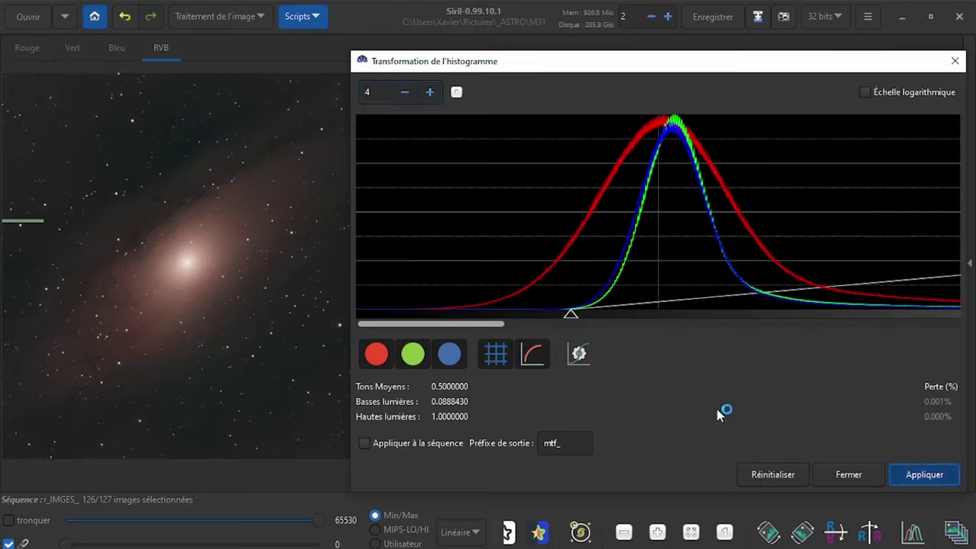
left_click(866, 476)
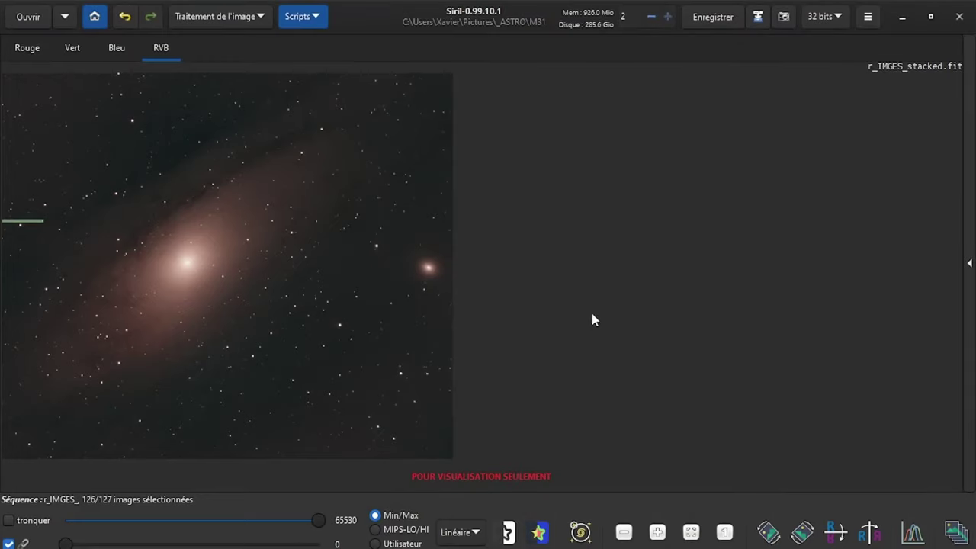
Dismiss the visualisation warning and view the blue channel alone, with the full frame and no selection
left_click(28, 135)
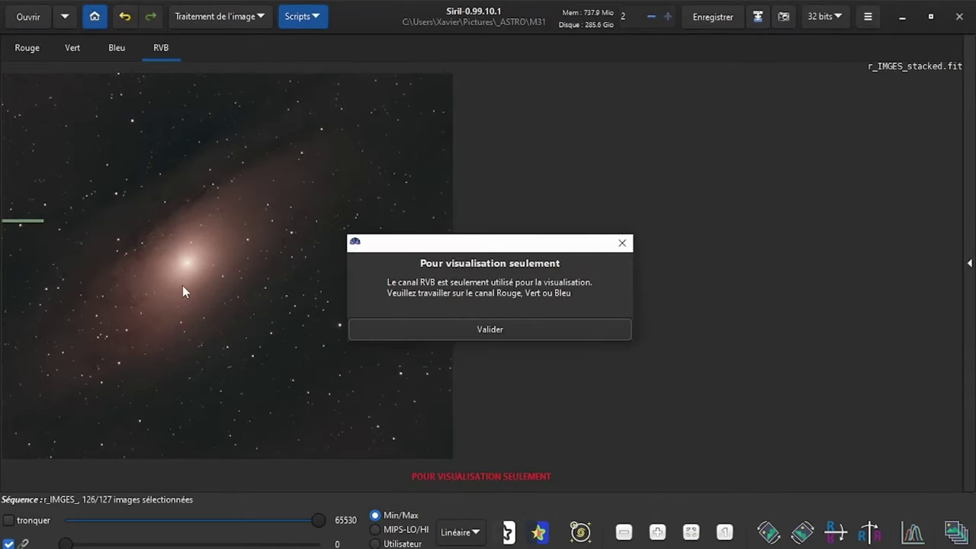
left_click(409, 331)
left_click(116, 48)
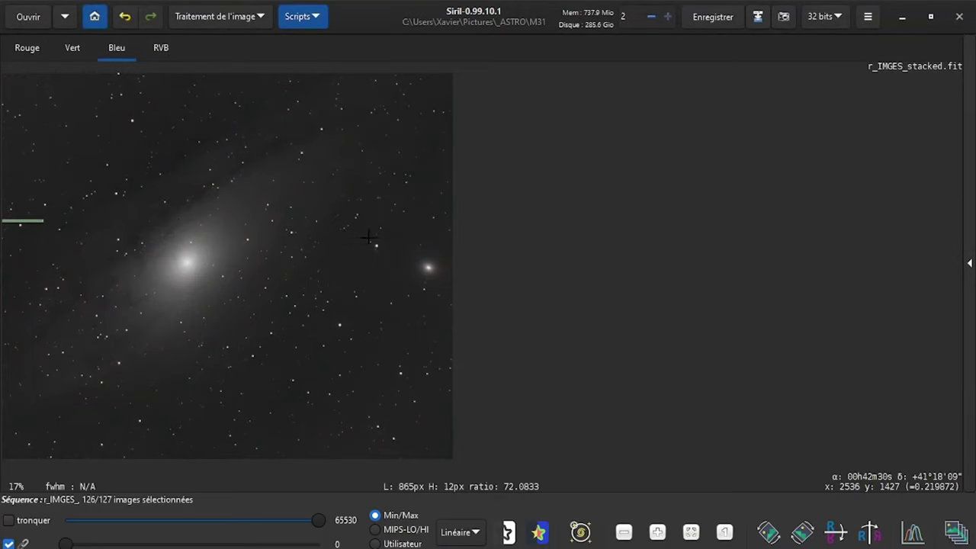
left_click_drag(384, 239, 381, 236)
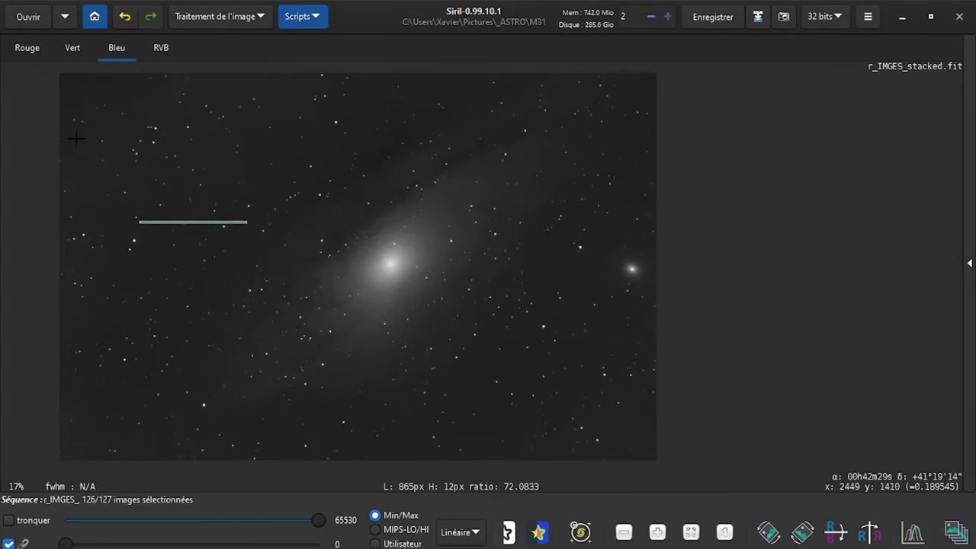
left_click(54, 79)
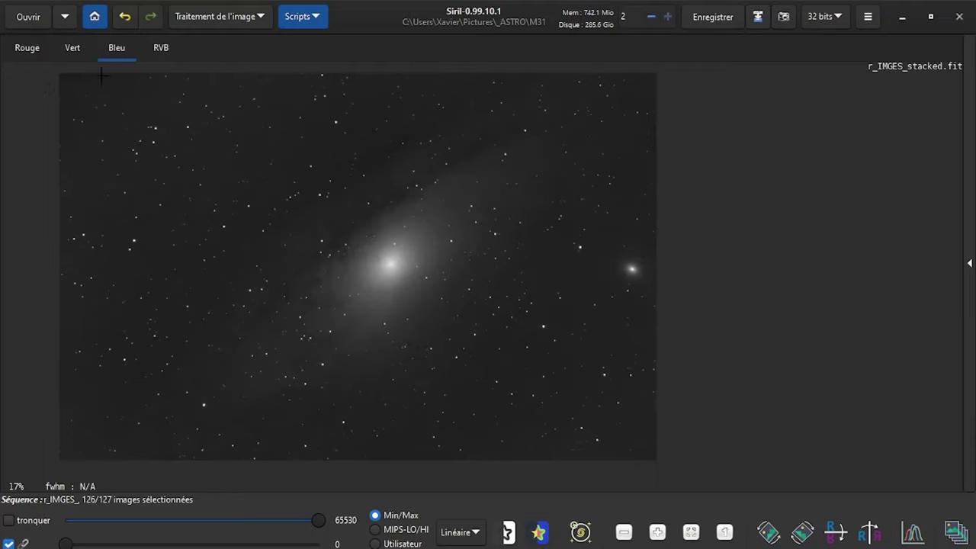
Check the green and red channels, then return to the RVB colour view
left_click(74, 49)
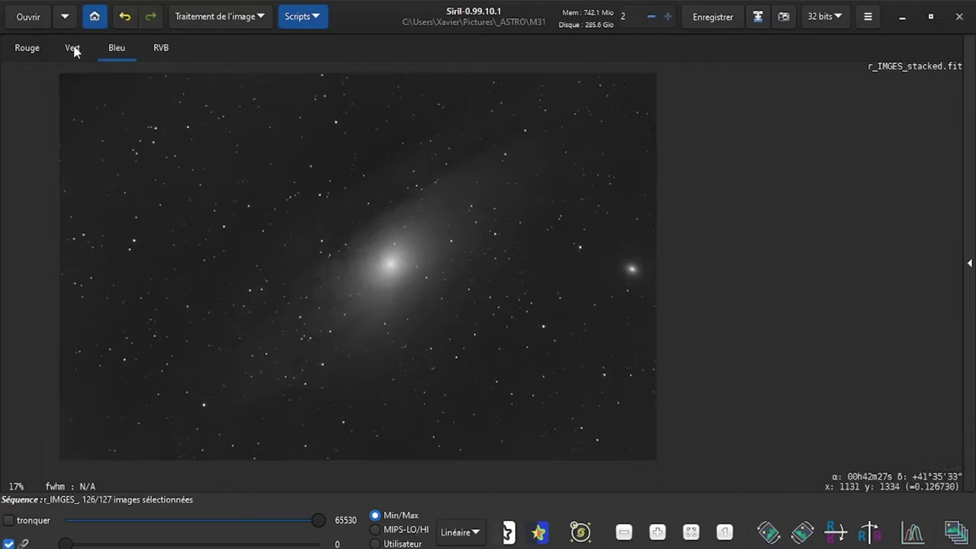
left_click(32, 55)
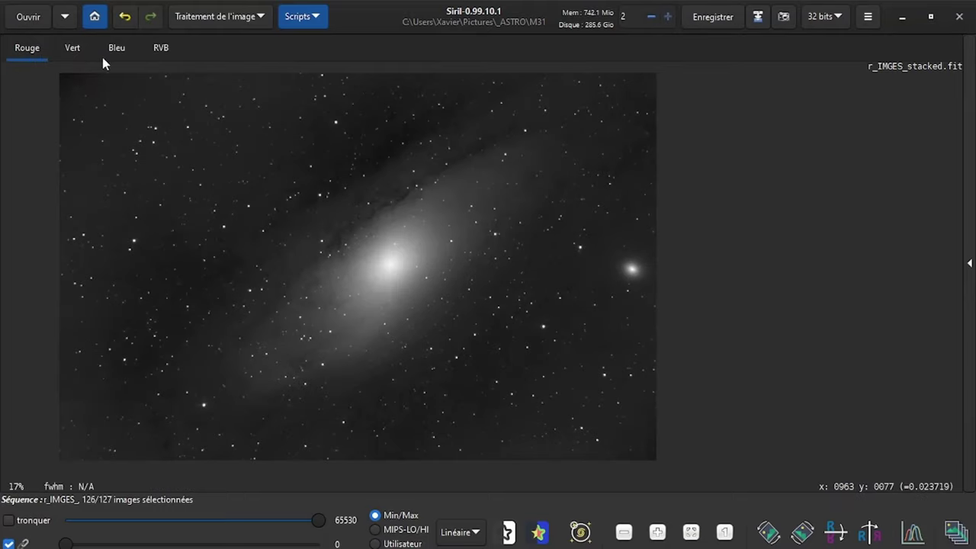
left_click(159, 50)
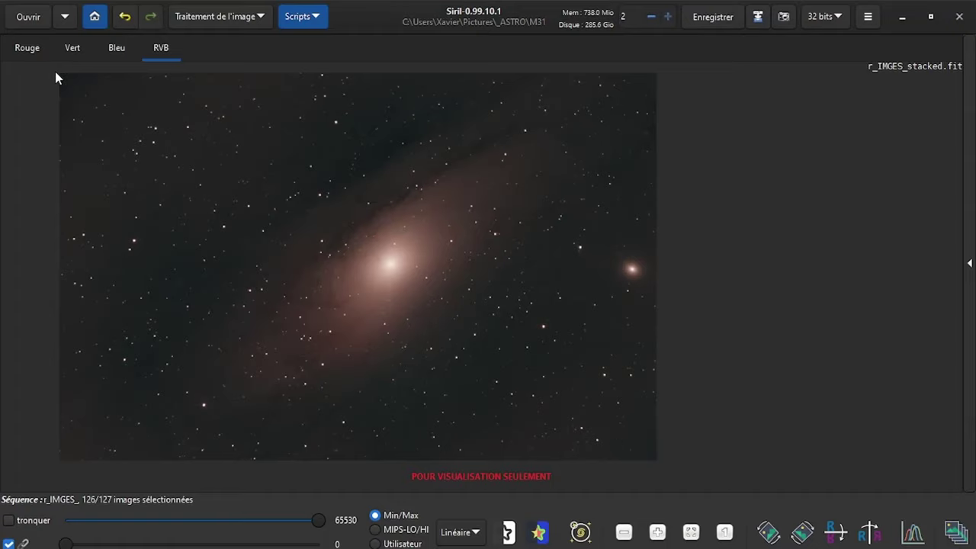
Apply SCNR green noise removal (Neutre Moyen) and collapse the console panel
left_click(260, 19)
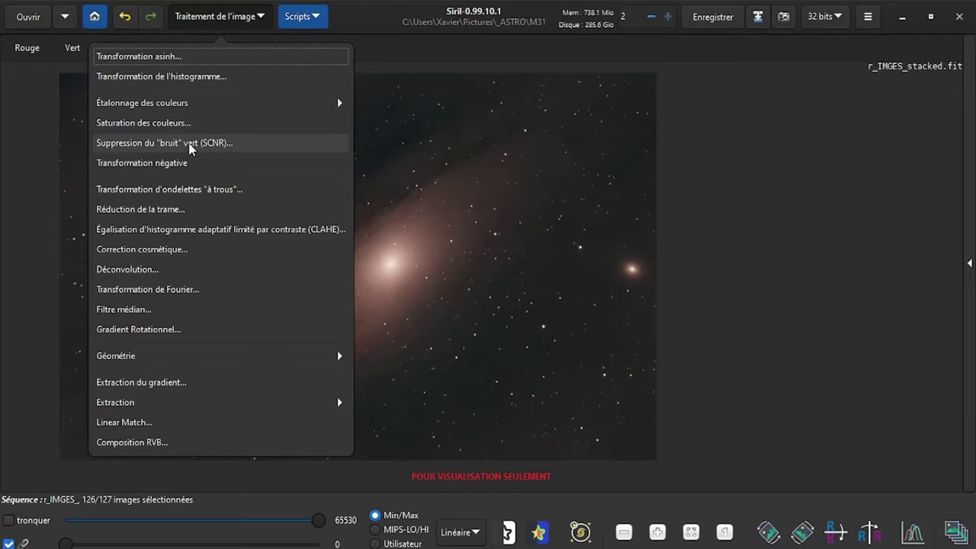
left_click(214, 145)
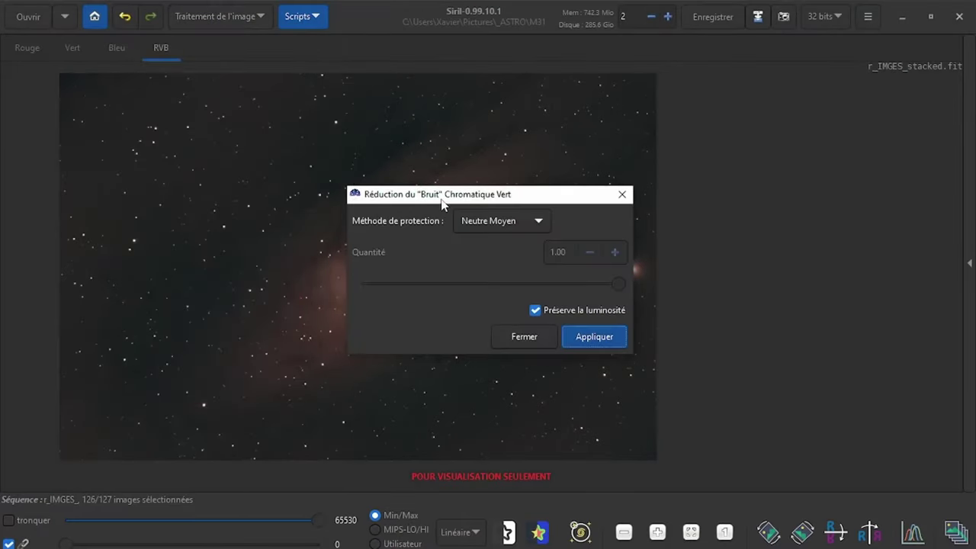
left_click(609, 339)
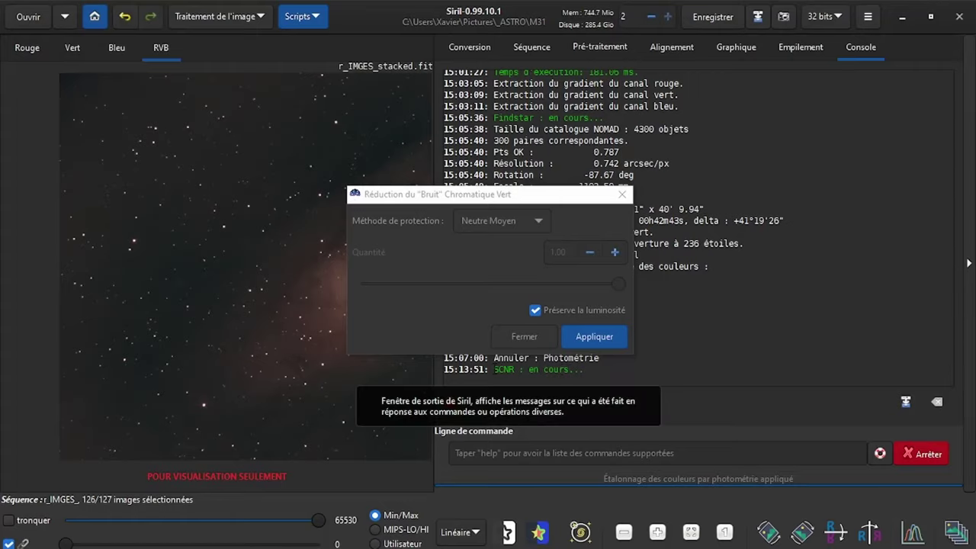
left_click(524, 336)
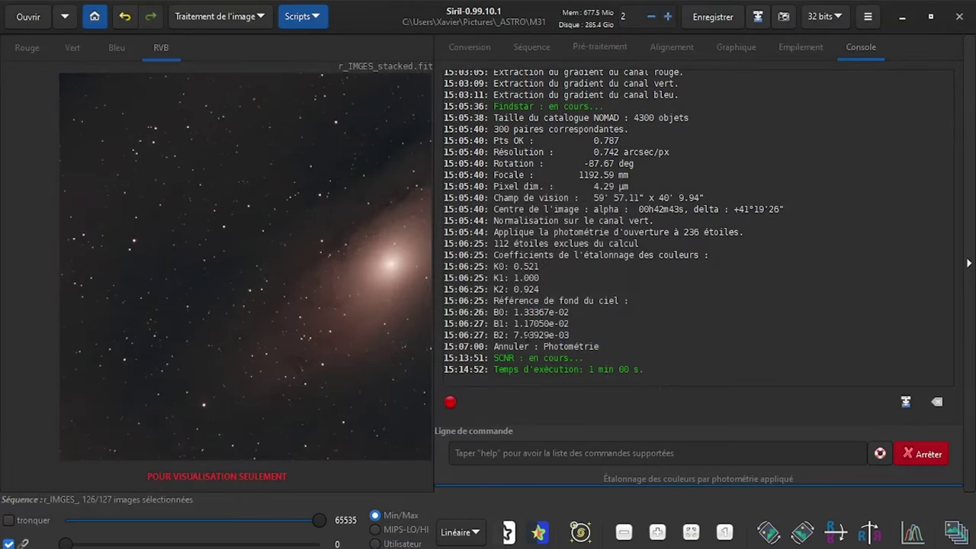
left_click(969, 264)
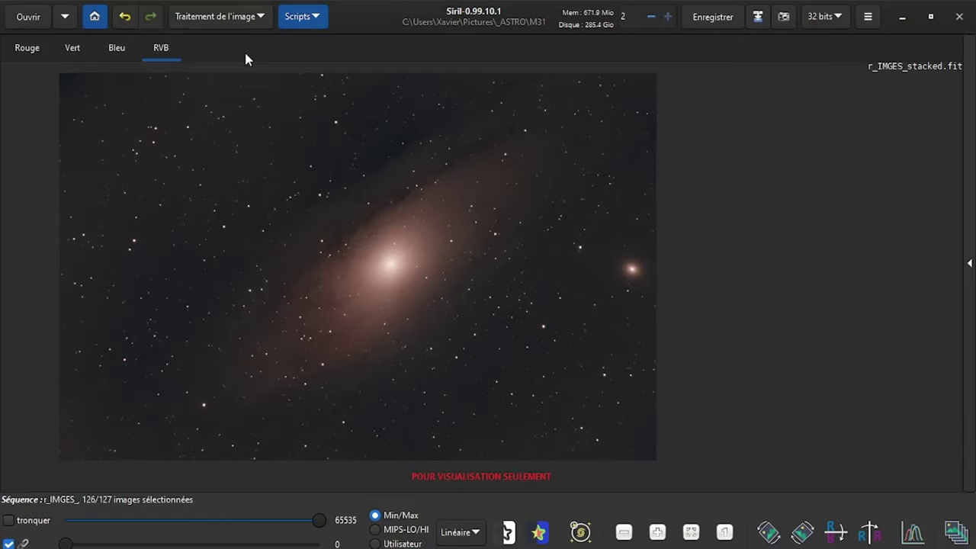
Apply a global colour saturation boost of Quantité 0.34, background factor 1.00
left_click(259, 19)
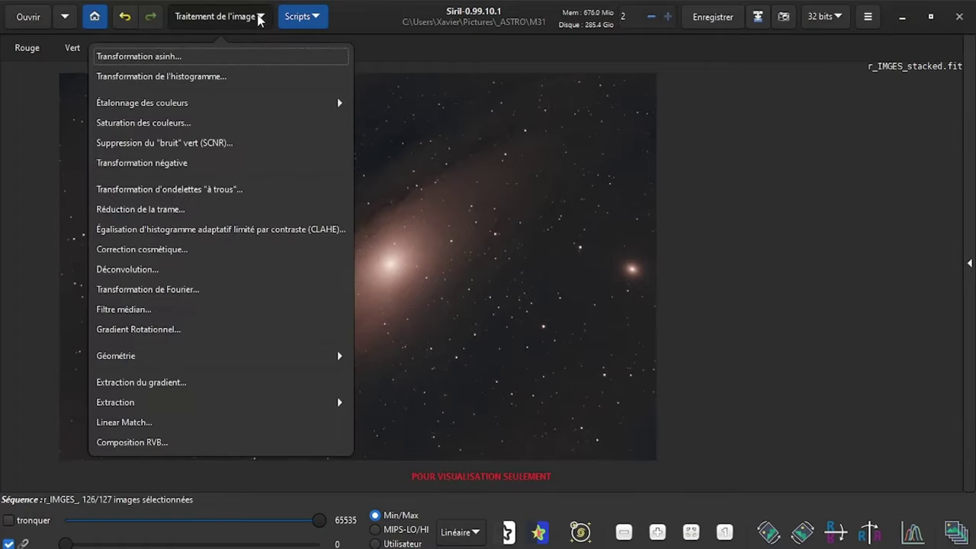
left_click(187, 128)
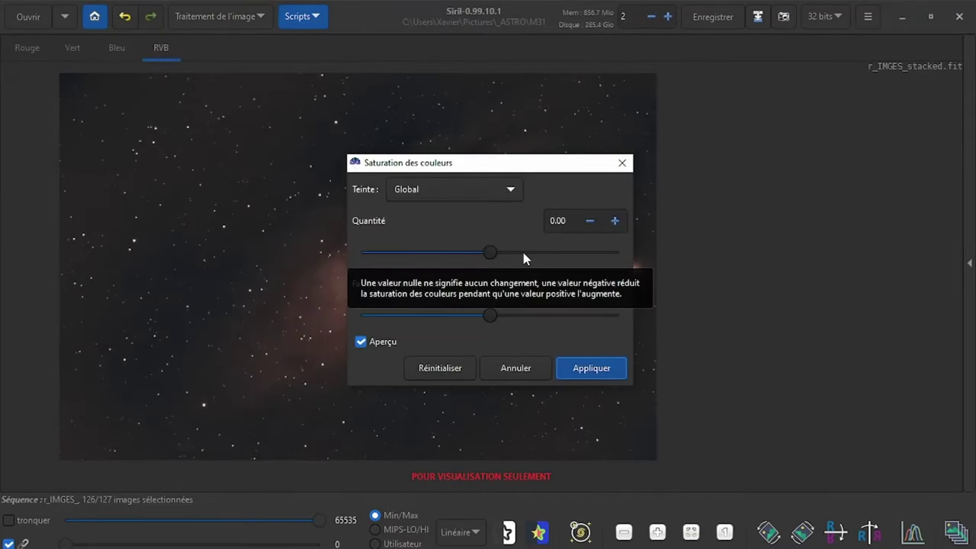
left_click(522, 253)
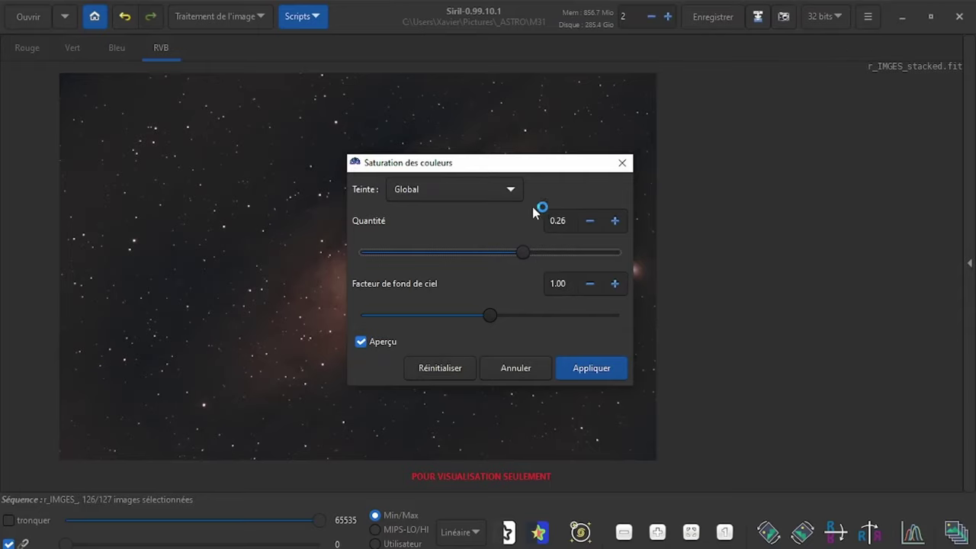
left_click_drag(527, 167, 836, 136)
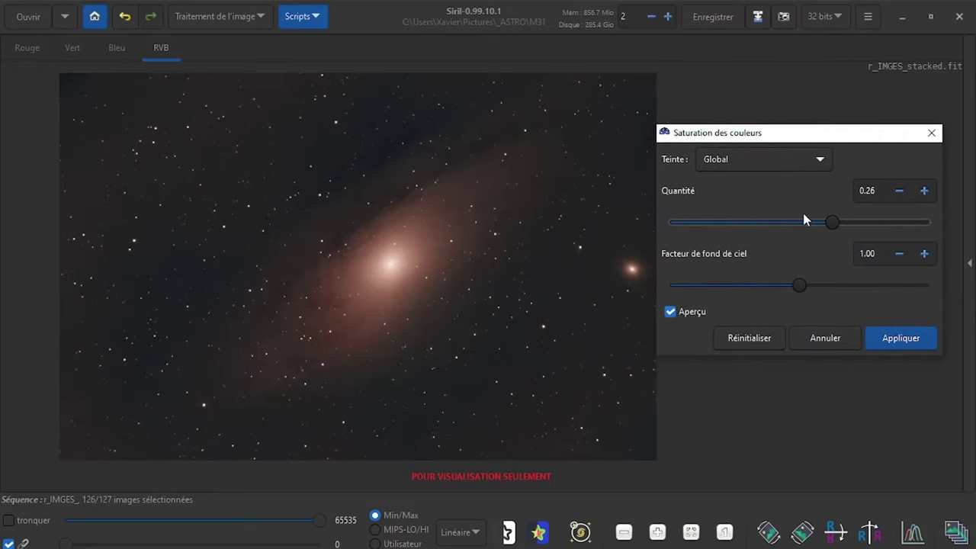
left_click(842, 223)
left_click(889, 340)
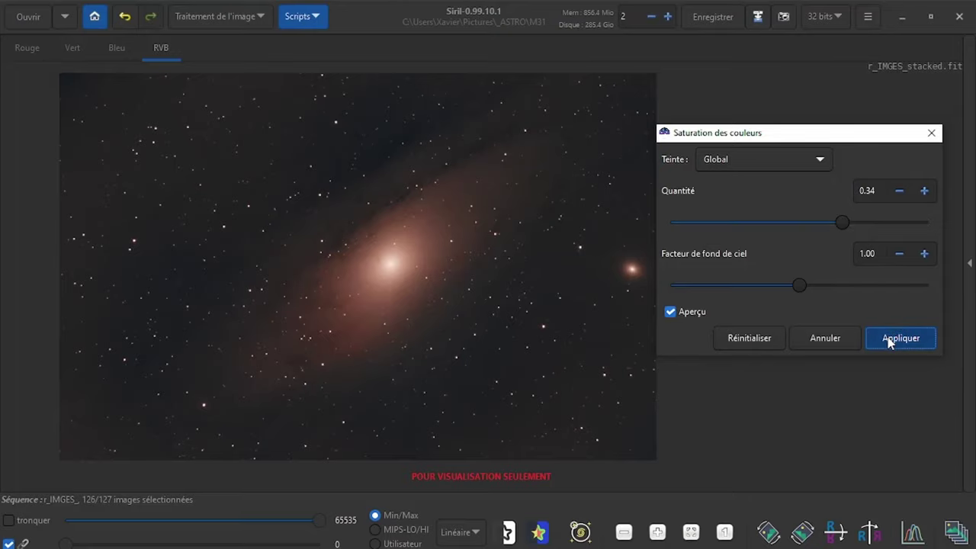
left_click(260, 17)
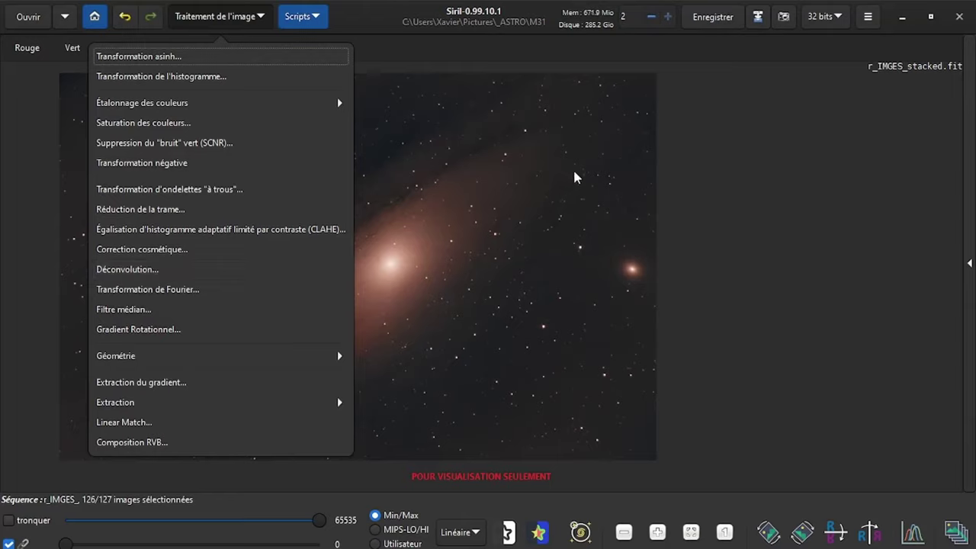
left_click(693, 146)
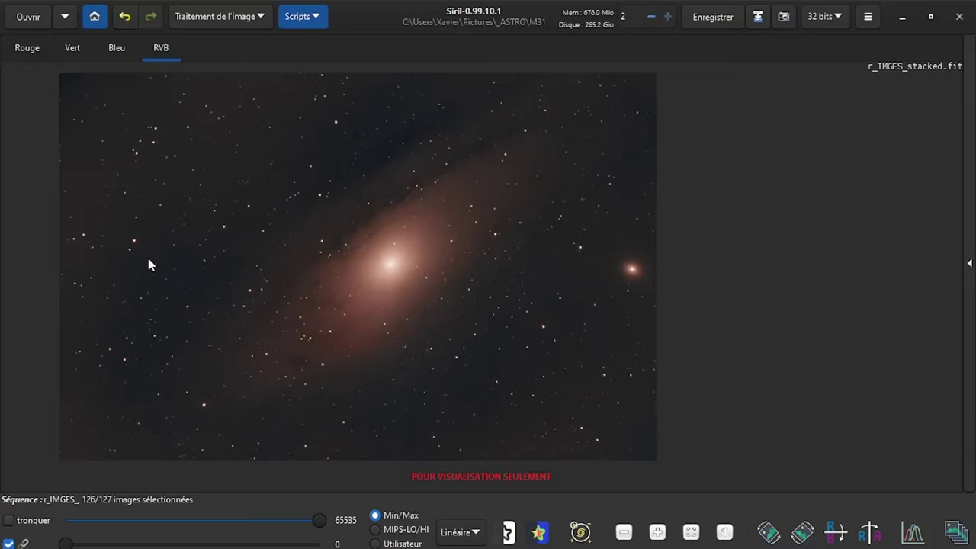
Save the image as M31.tif in 16-bit unsigned integer TIFF format
left_click(759, 21)
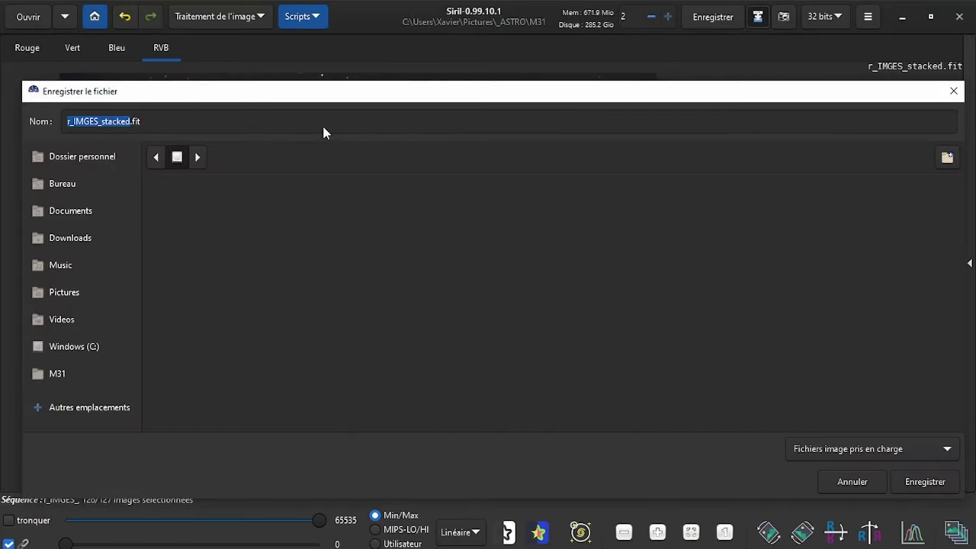
left_click_drag(156, 121, 67, 122)
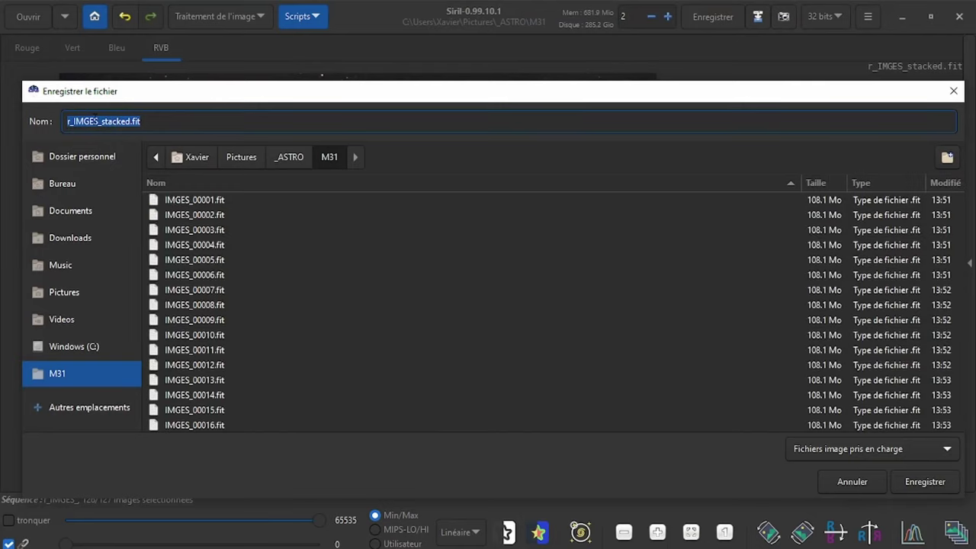
type("M3")
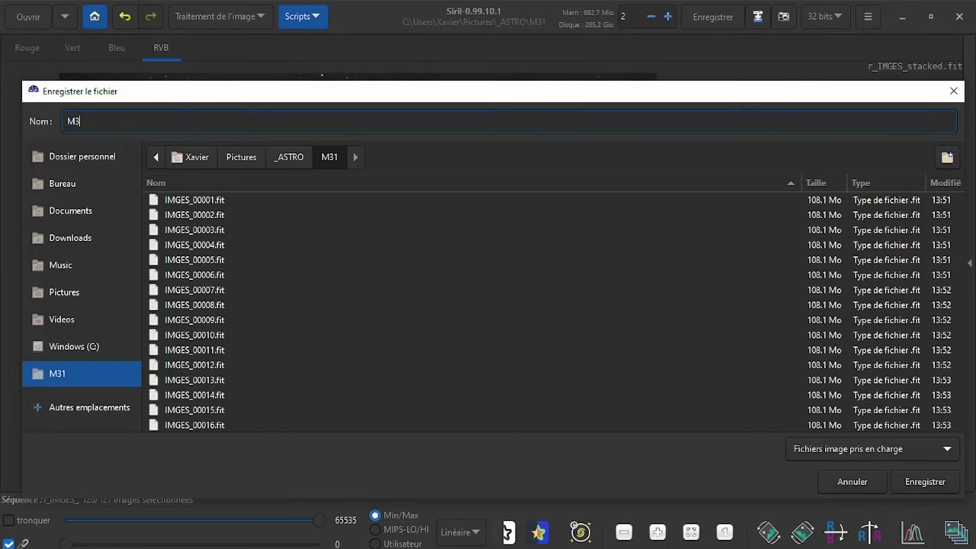
type("1.ti")
type("f")
left_click(916, 484)
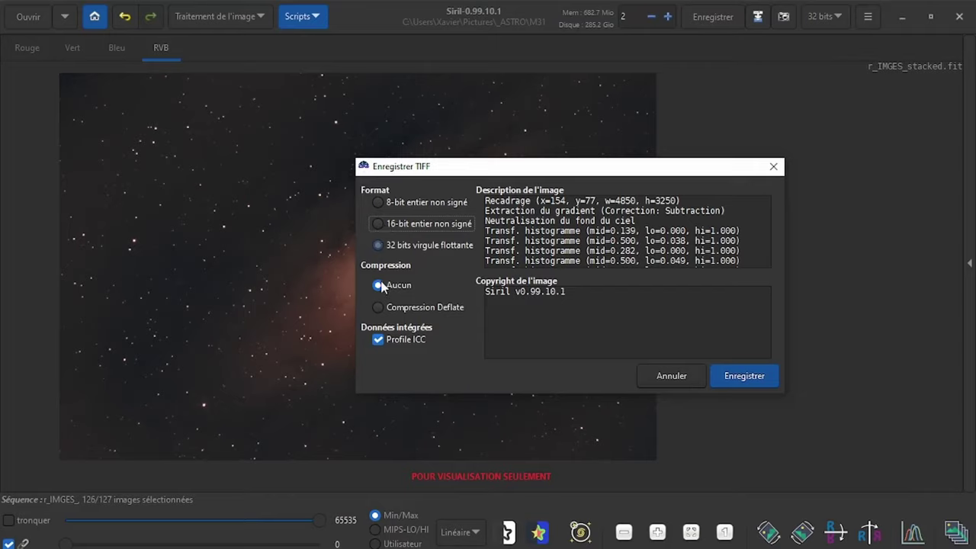
key("space")
left_click(739, 381)
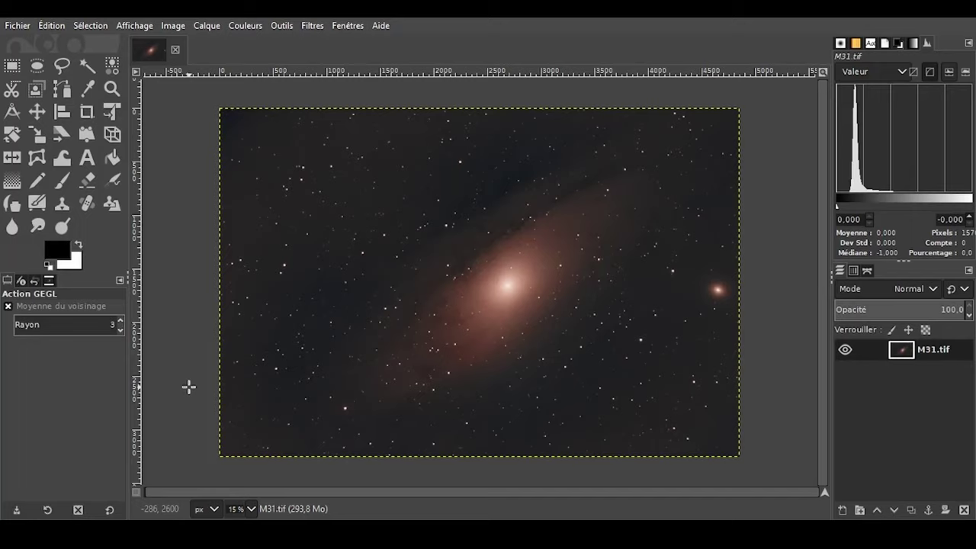
left_click(238, 29)
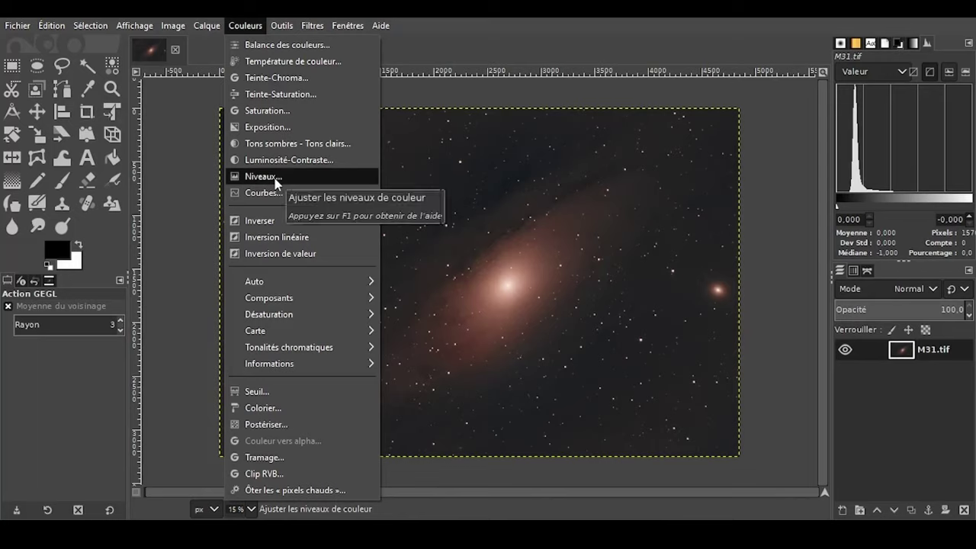
left_click(316, 34)
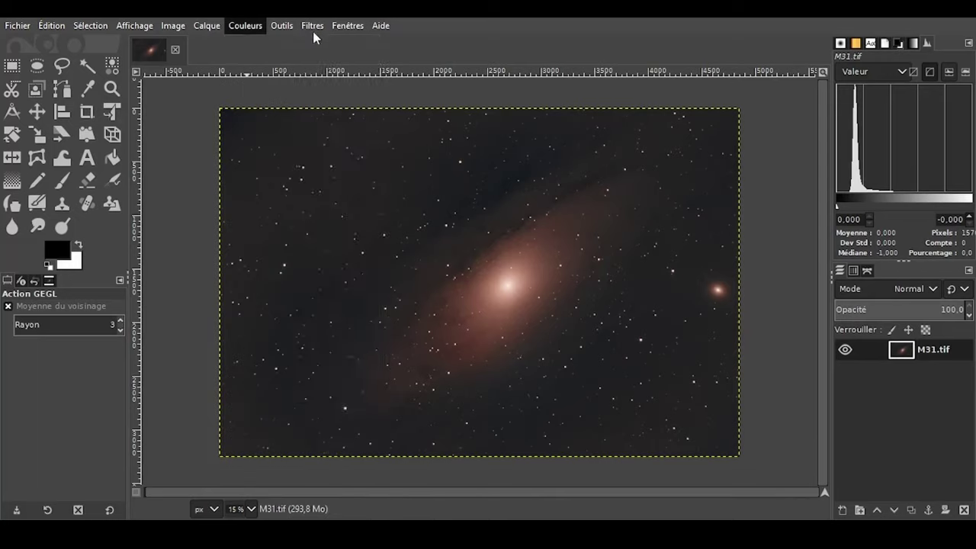
left_click(312, 25)
mouse_move(342, 122)
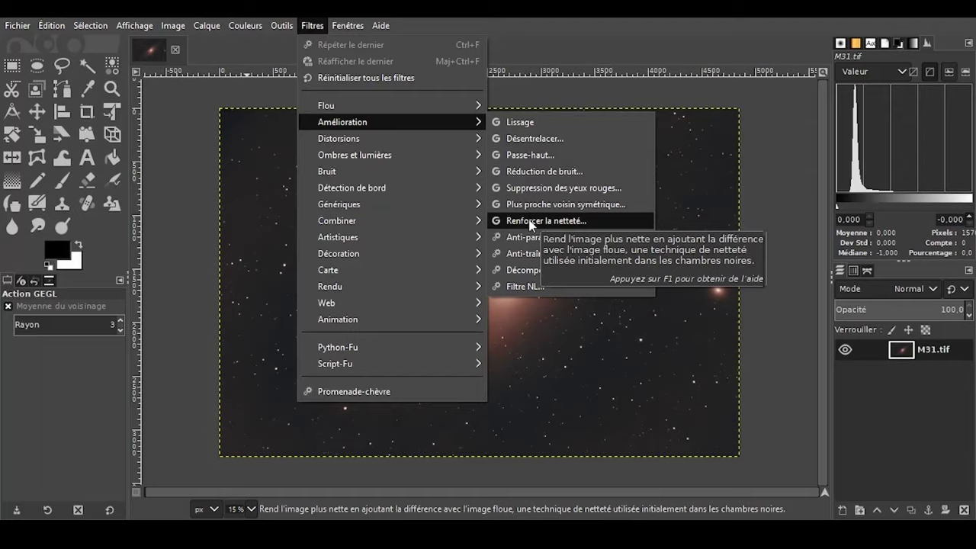
Apply the Réduction de bruit filter with Force raised above the default 4
left_click(181, 99)
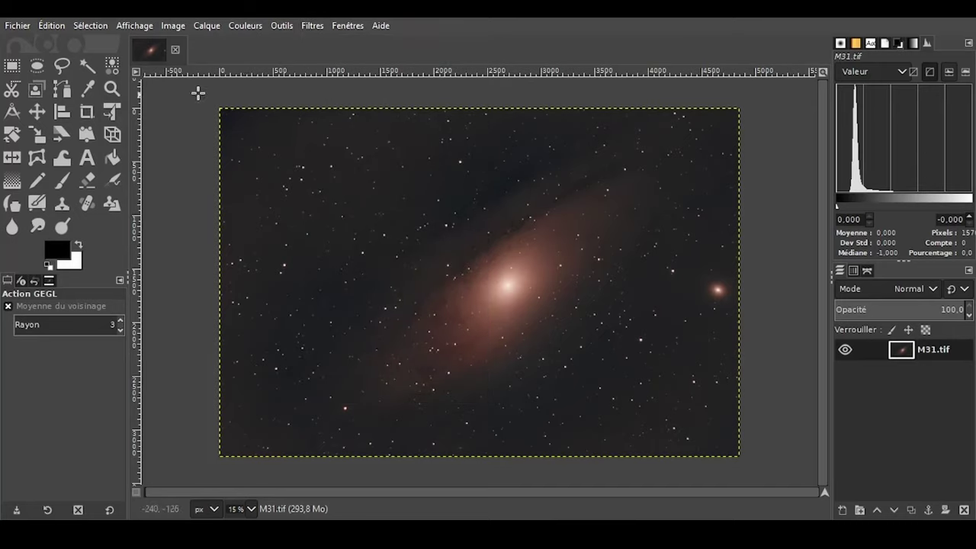
left_click(315, 29)
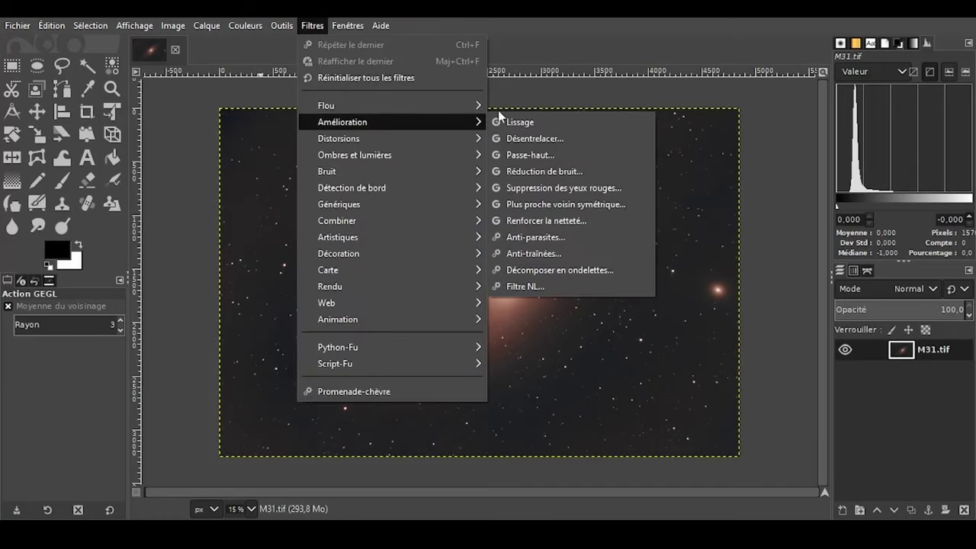
left_click(517, 171)
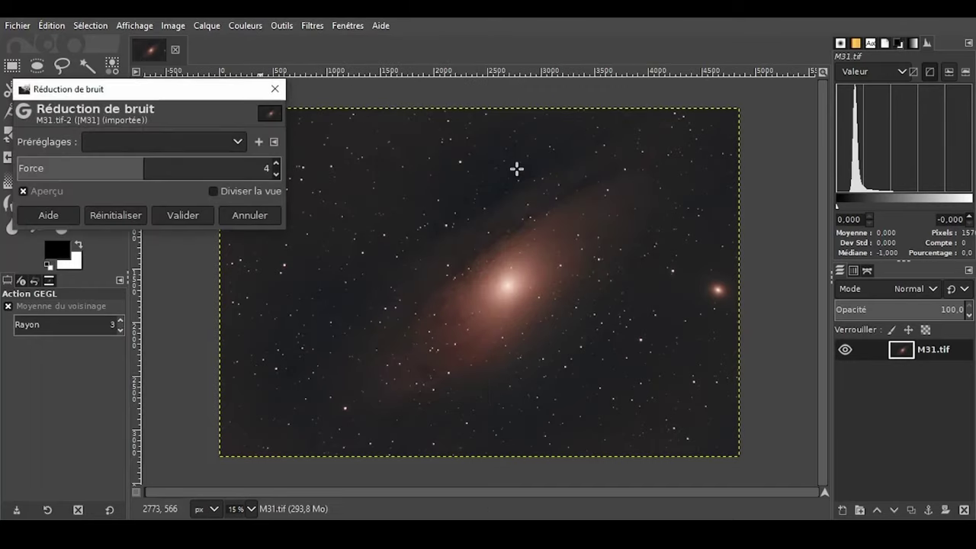
left_click(255, 161)
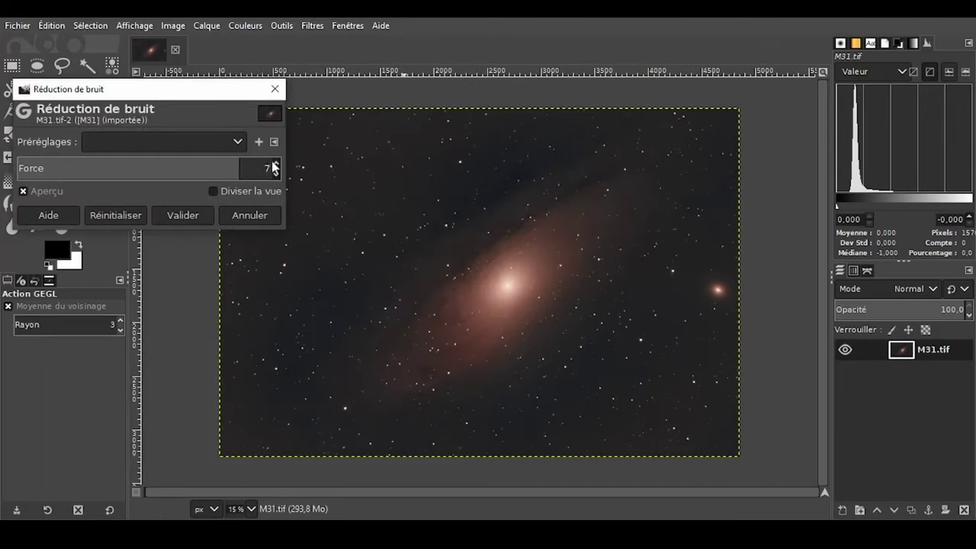
left_click(275, 162)
left_click(201, 215)
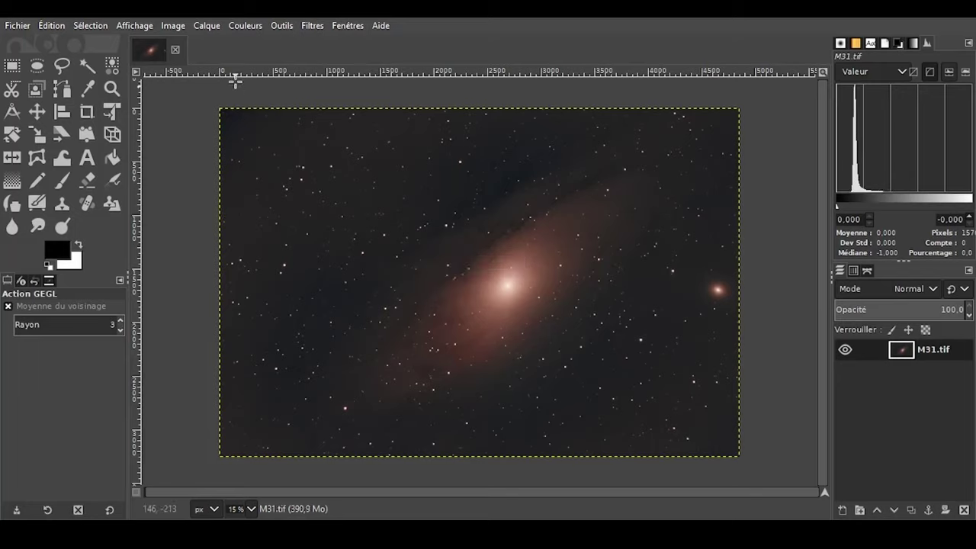
Brighten the midtones by moving the Levels gamma slider left
left_click(237, 27)
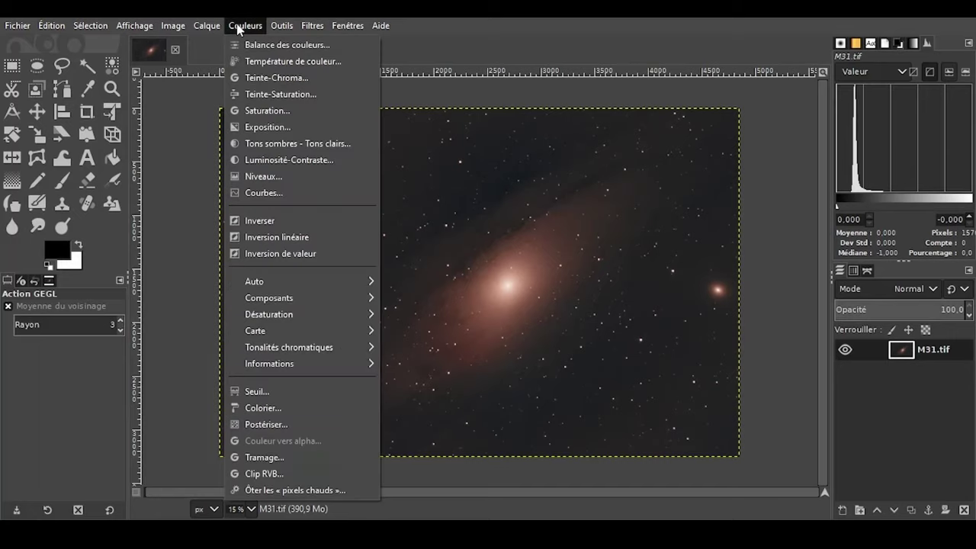
left_click(245, 178)
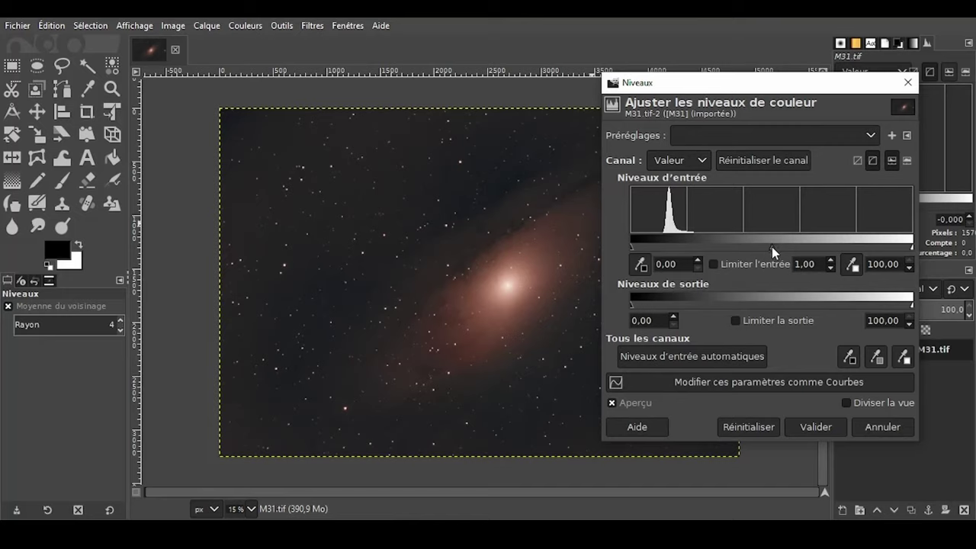
left_click_drag(771, 246, 741, 246)
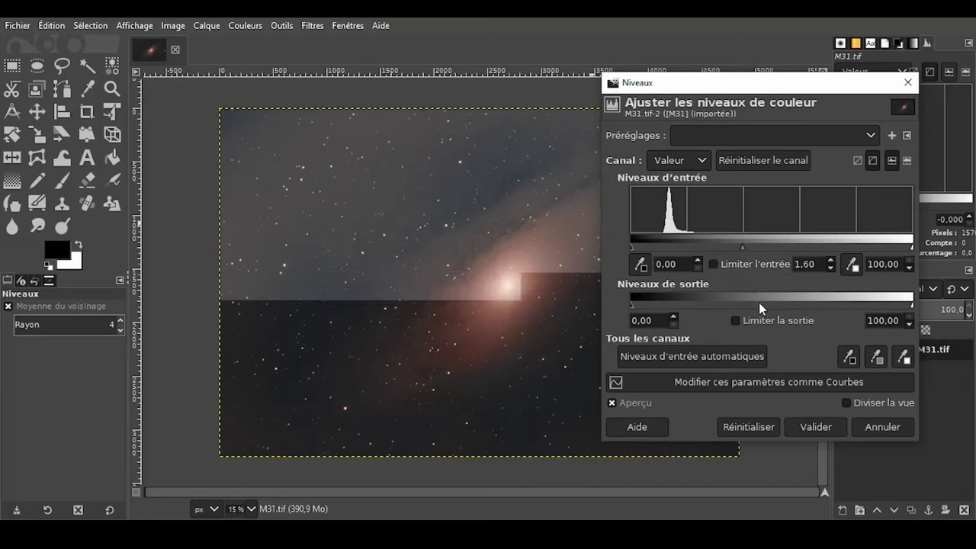
left_click(803, 427)
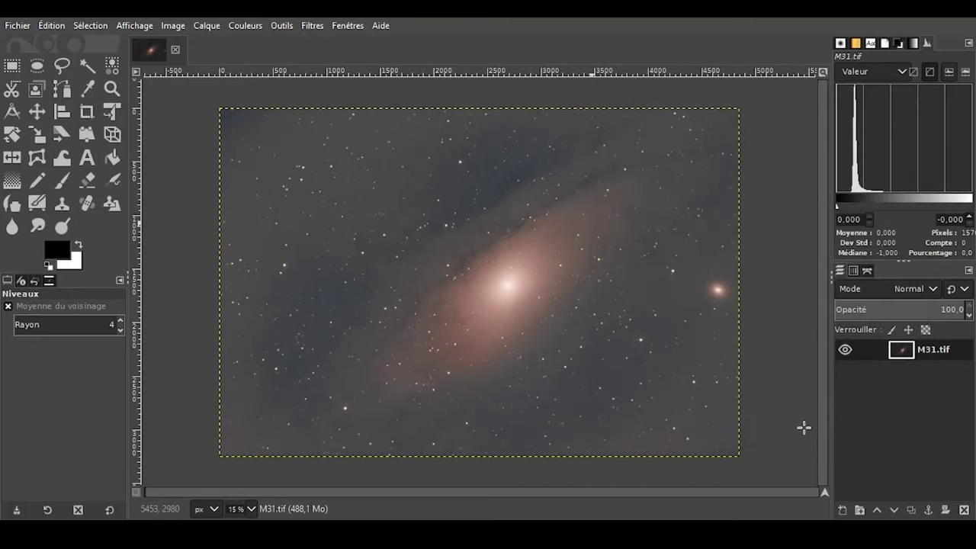
Raise the Levels input black point to 23.80 to turn the sky near-black
left_click(239, 26)
left_click(275, 177)
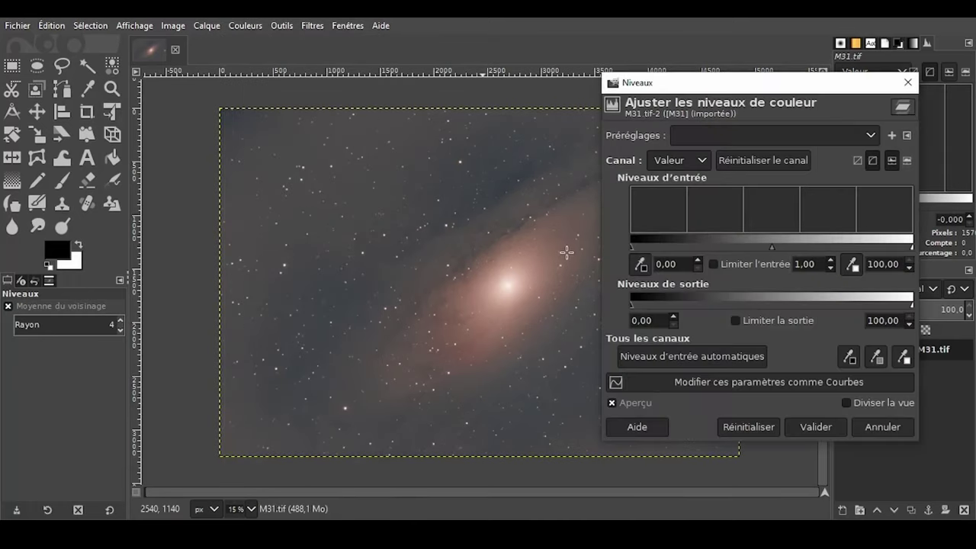
left_click_drag(630, 244, 698, 250)
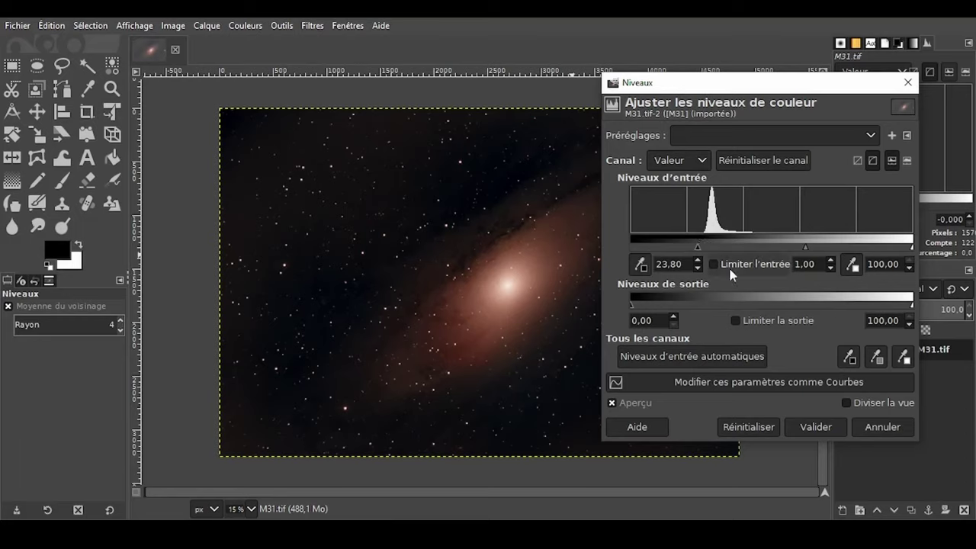
left_click(810, 425)
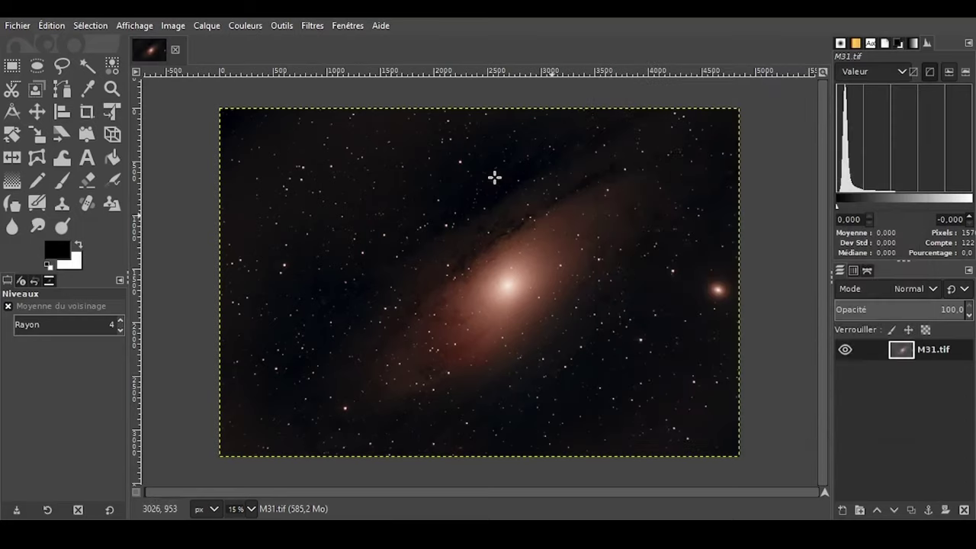
left_click(246, 27)
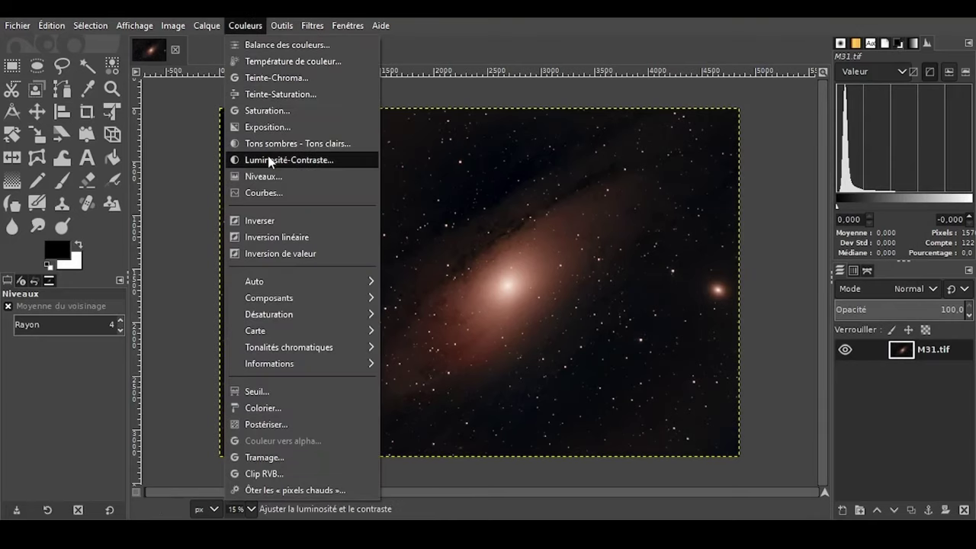
Brighten the midtones again with the Levels gamma to reveal the dust lanes
left_click(266, 176)
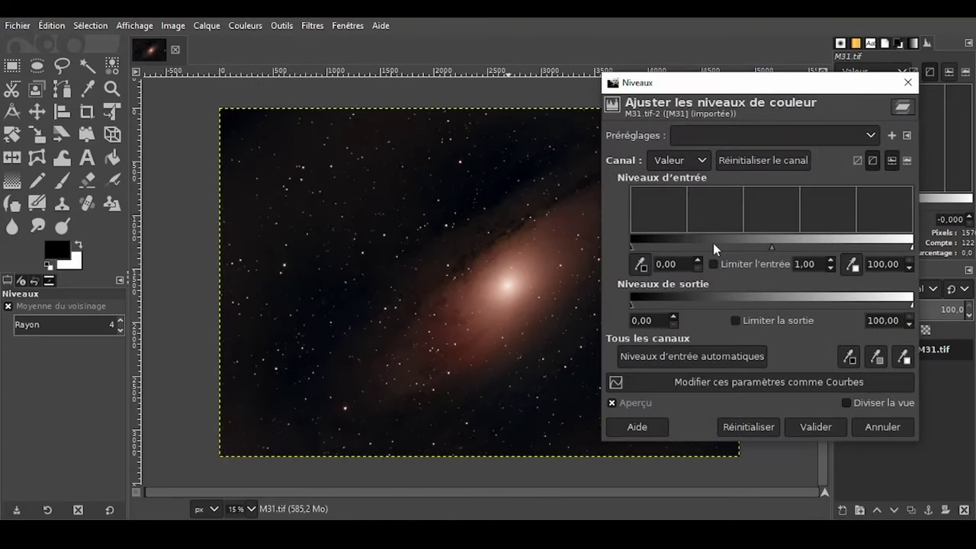
left_click_drag(771, 247, 743, 244)
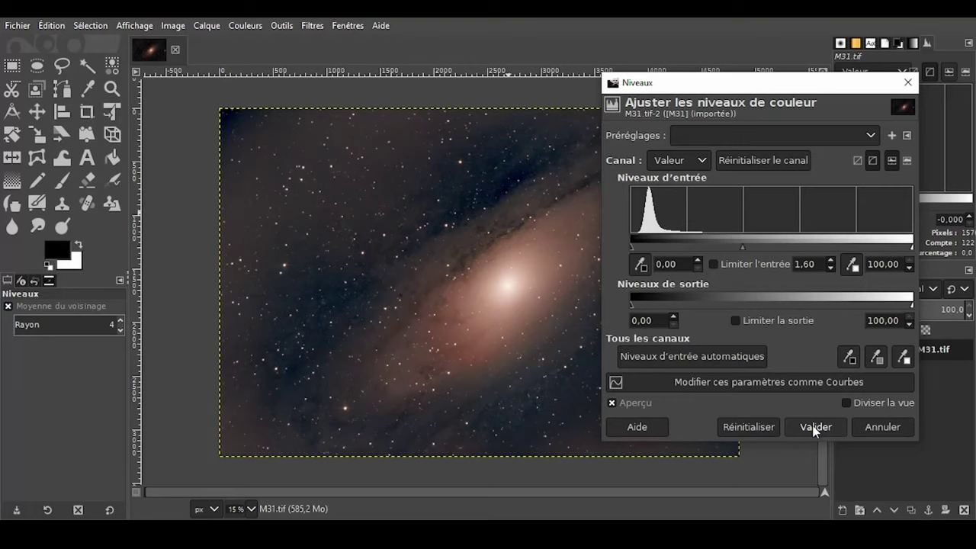
left_click(814, 429)
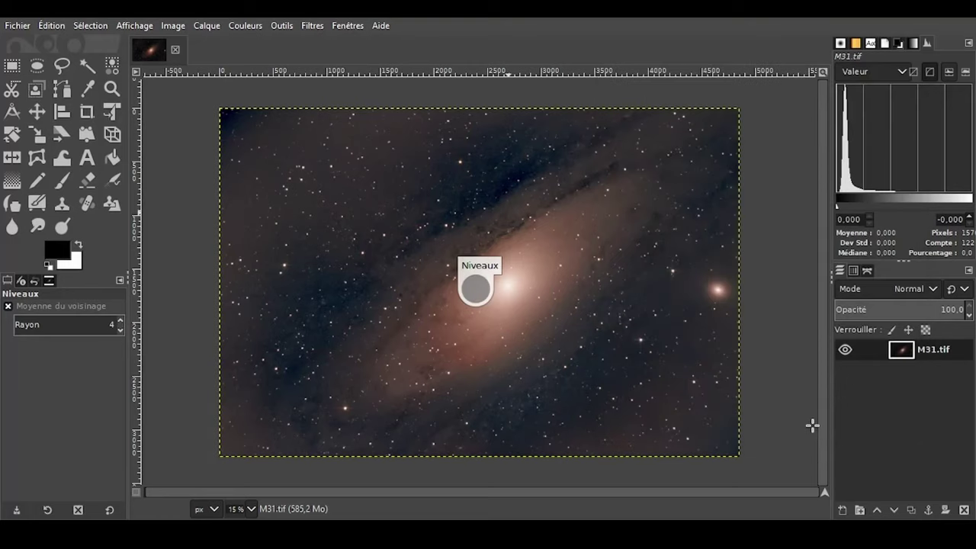
Raise the Levels input black point to 11.14 to darken the sky
left_click(245, 26)
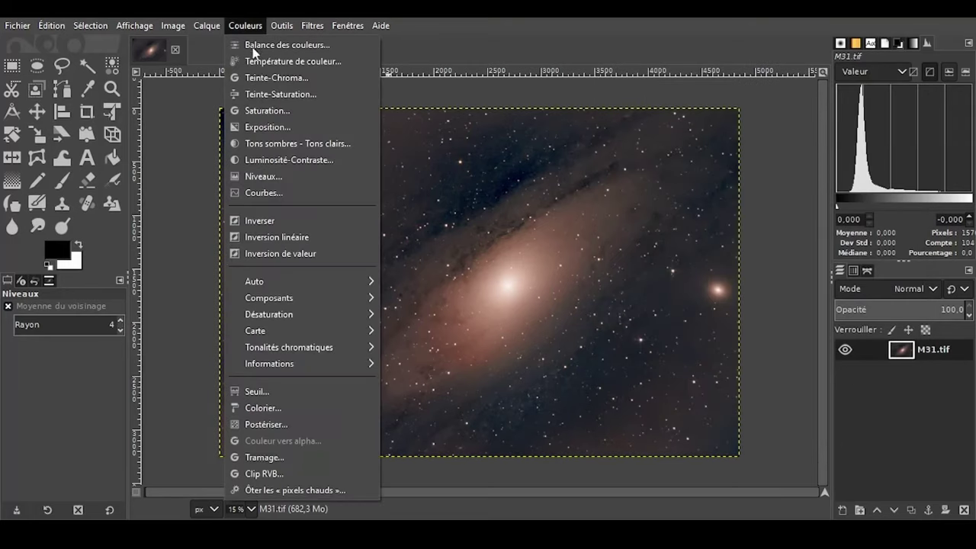
left_click(287, 177)
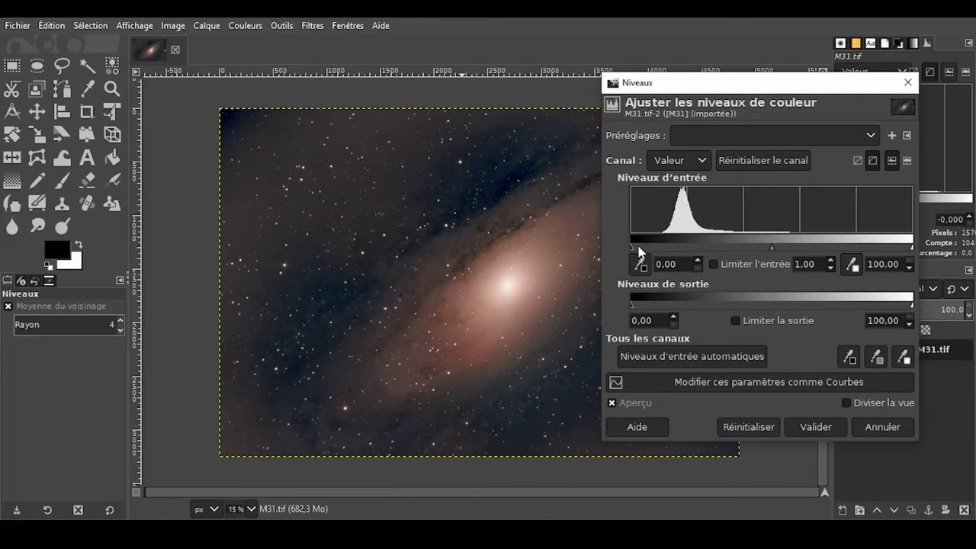
left_click_drag(640, 251, 663, 249)
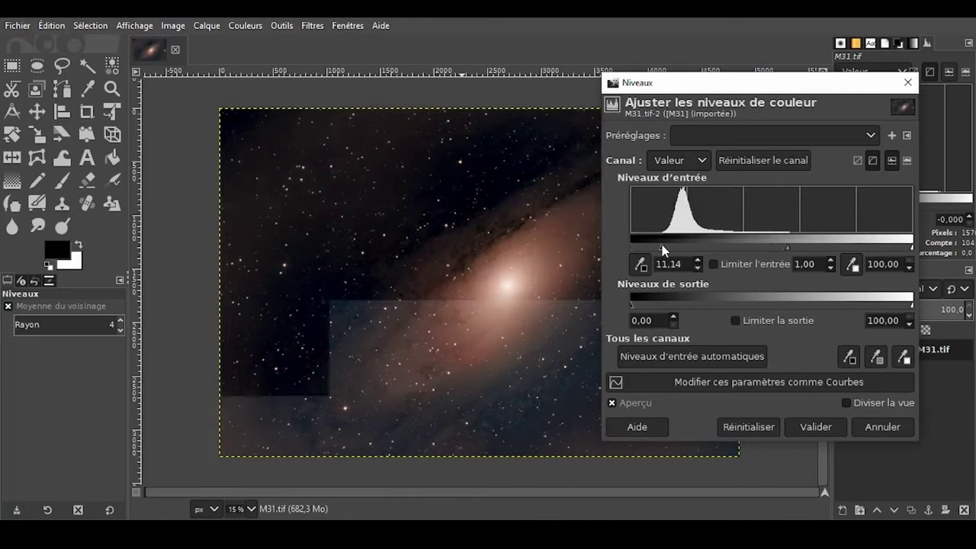
left_click(815, 425)
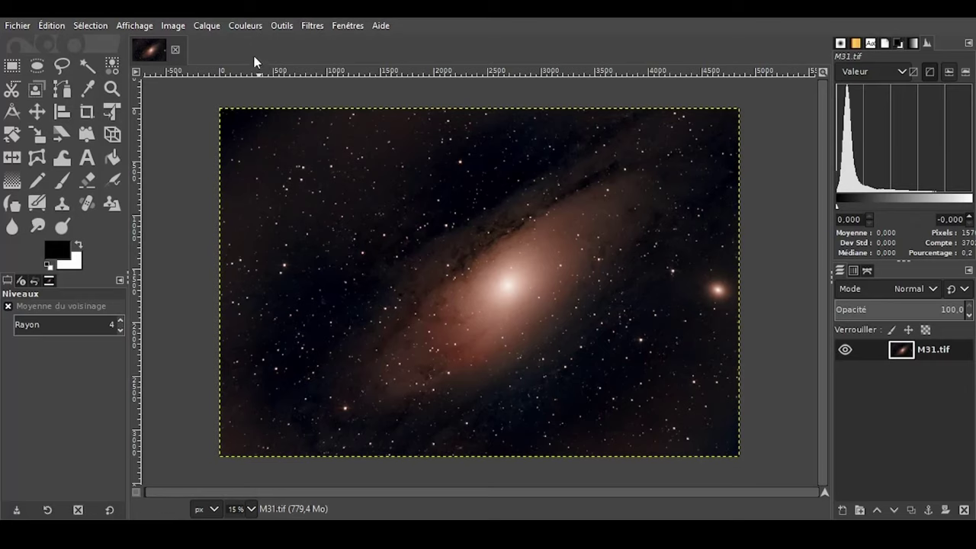
Apply Tons sombres - Tons clairs with Shadows set to about -37.65
left_click(245, 26)
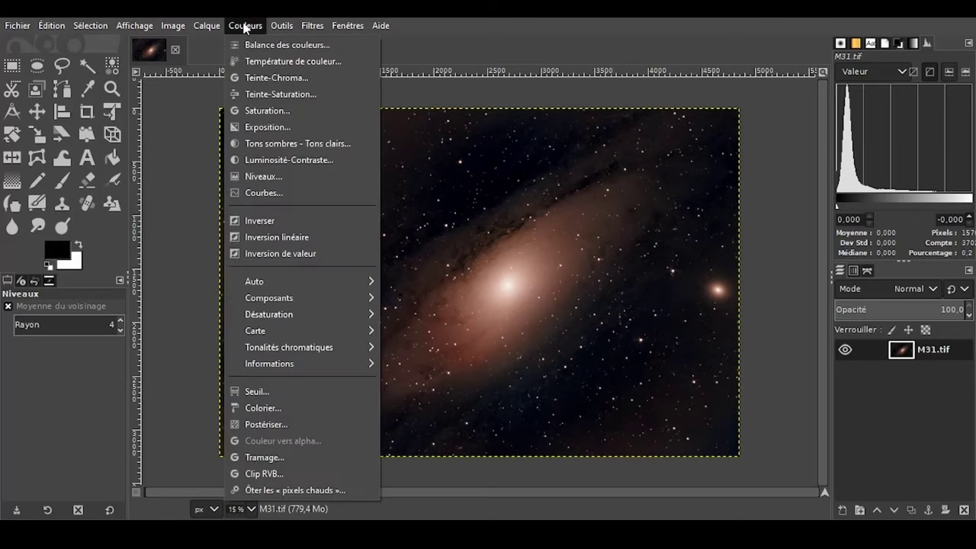
left_click(265, 145)
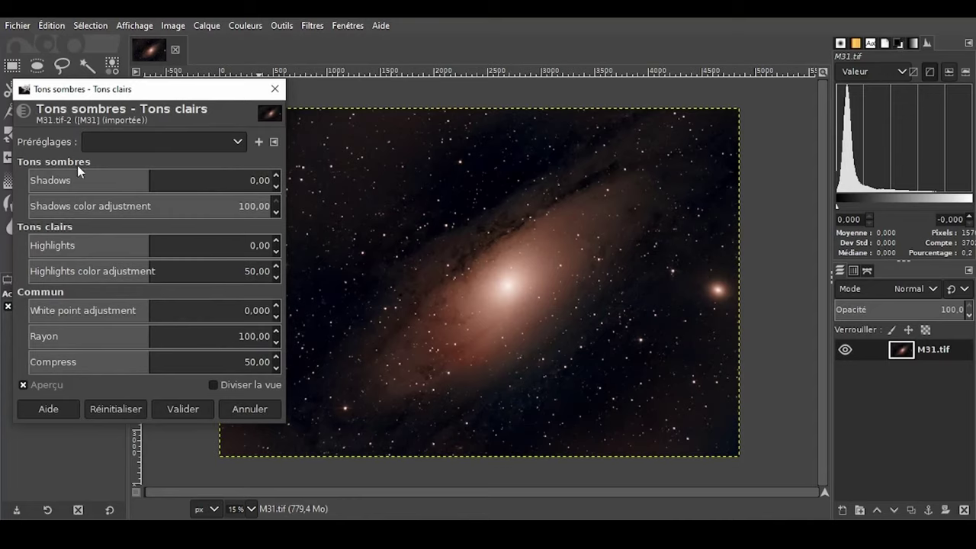
left_click_drag(118, 182, 109, 182)
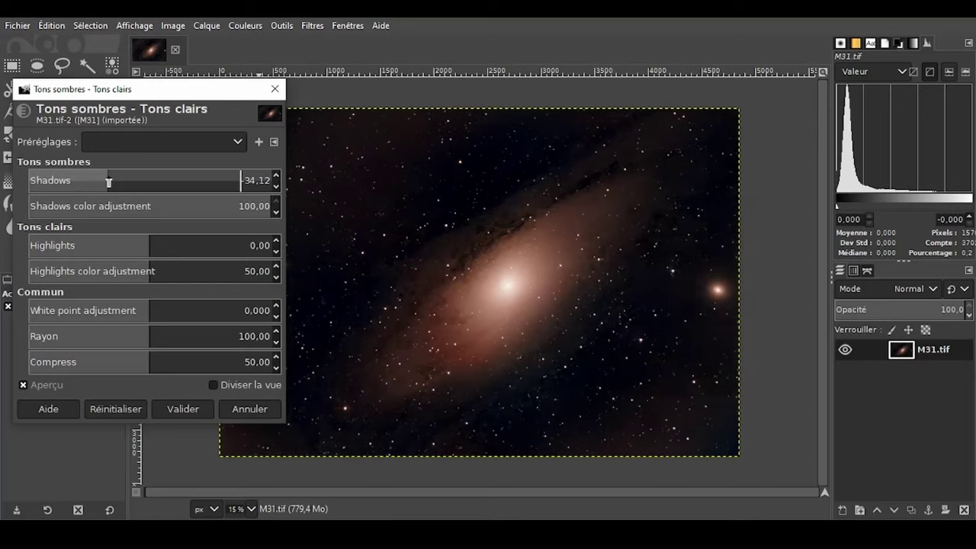
left_click(109, 182)
left_click_drag(104, 182, 149, 186)
left_click(192, 407)
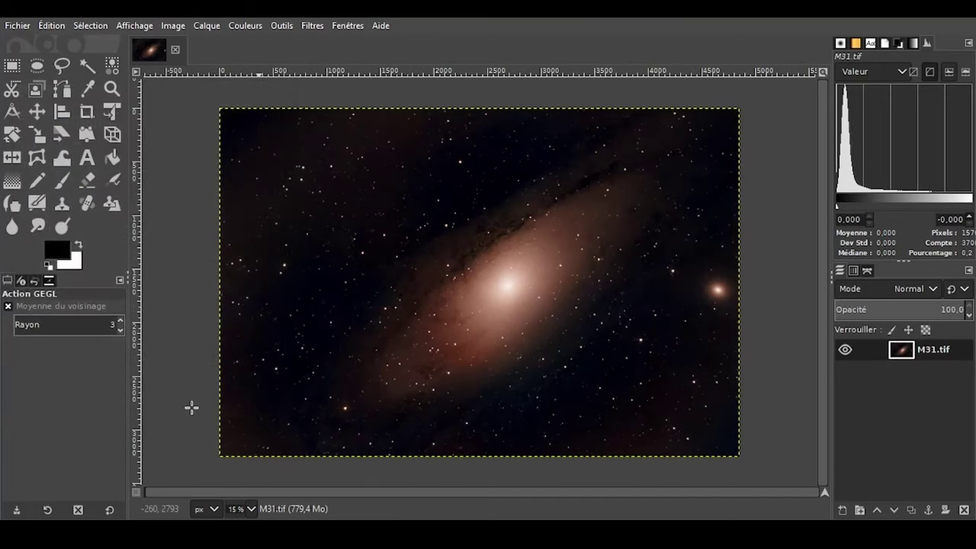
Apply Luminosité-Contraste with contrast 0.010 and brightness left unchanged
left_click(241, 26)
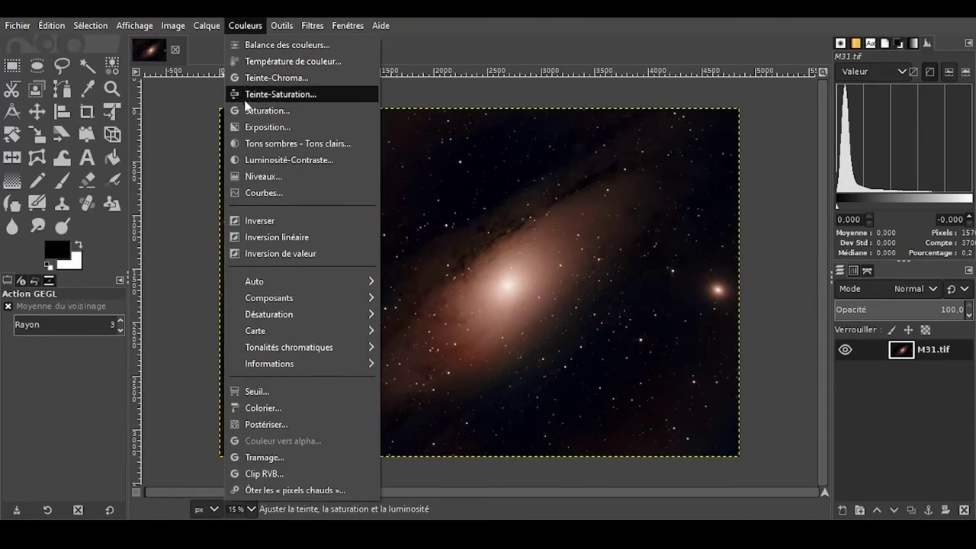
left_click(252, 160)
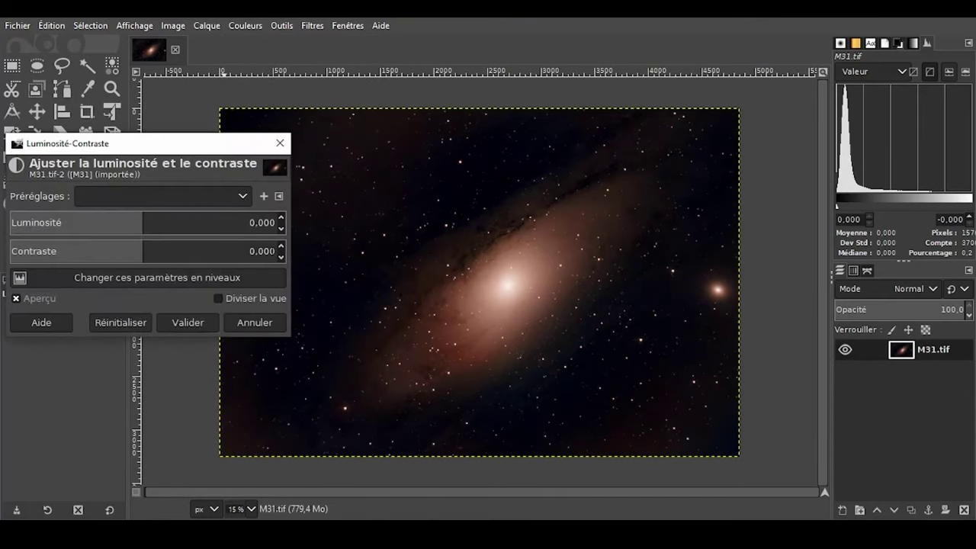
left_click(280, 246)
left_click(279, 246)
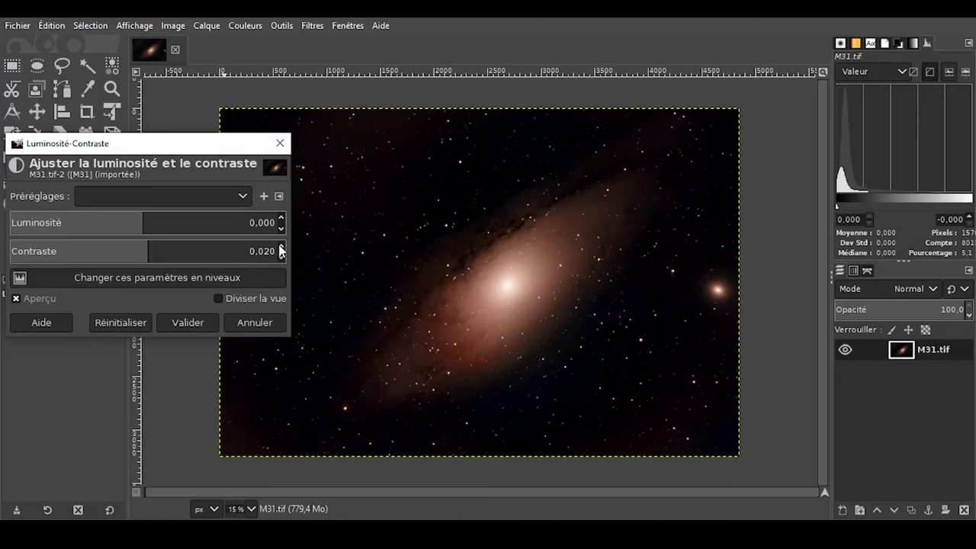
left_click(281, 256)
left_click(188, 322)
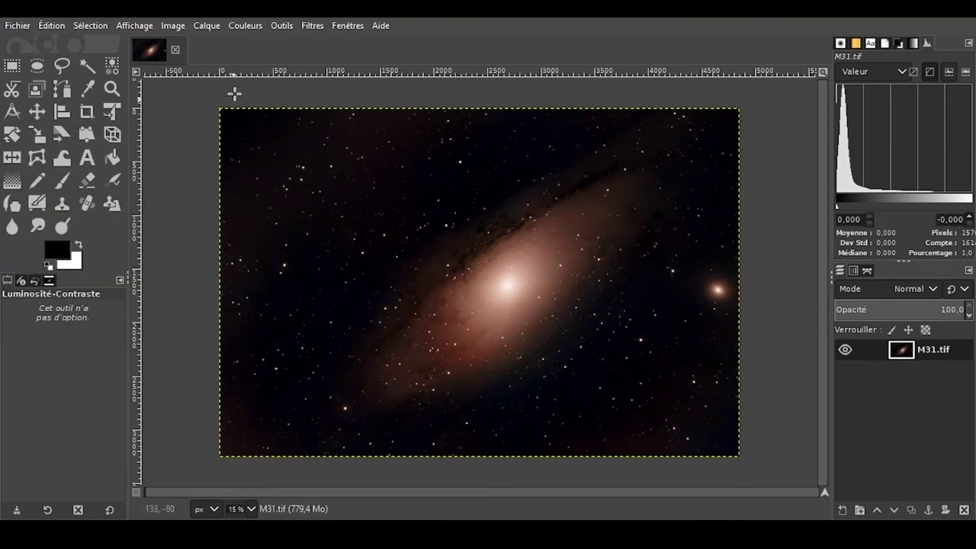
Apply a Colour Temperature correction to M31.tif, raising the intended temperature from 6500 K to 7613.3 K
left_click(247, 26)
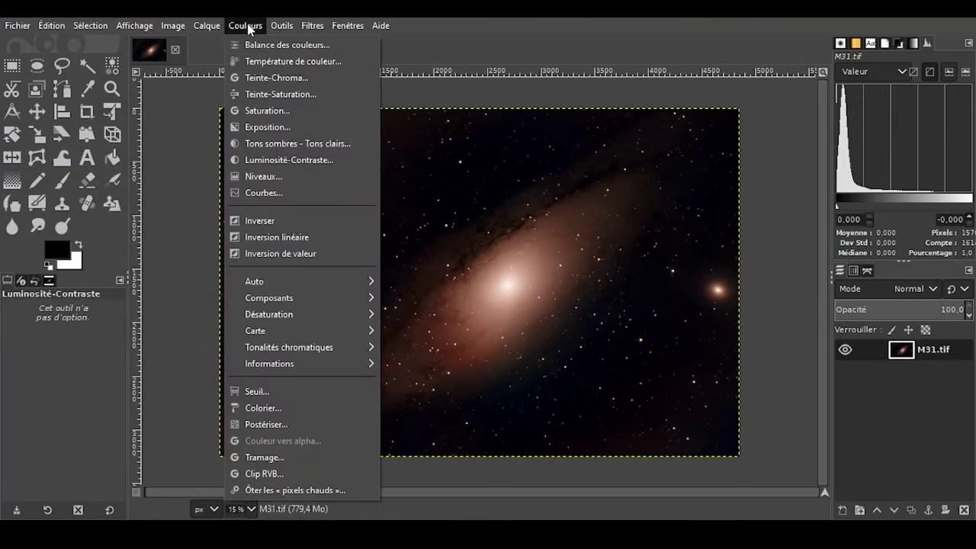
left_click(254, 67)
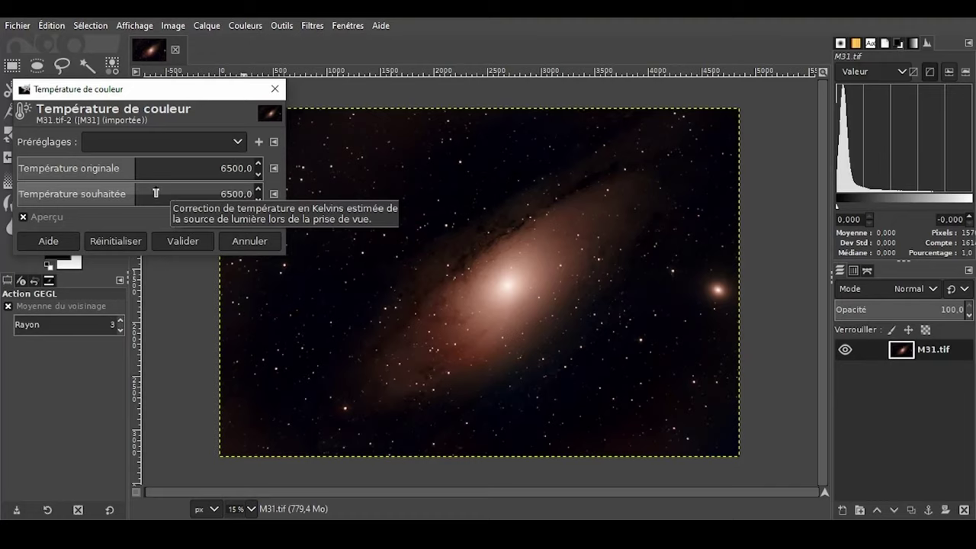
left_click(156, 192)
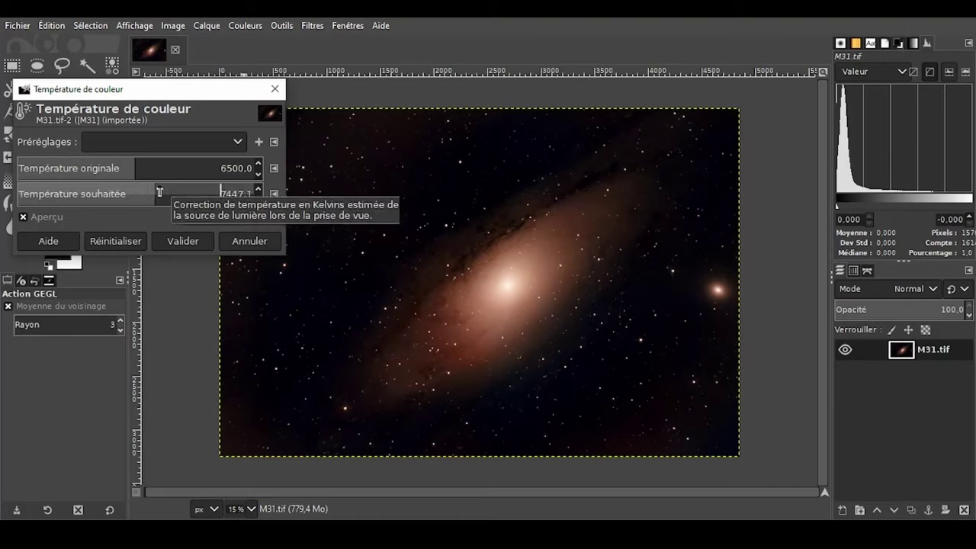
left_click_drag(159, 192, 169, 193)
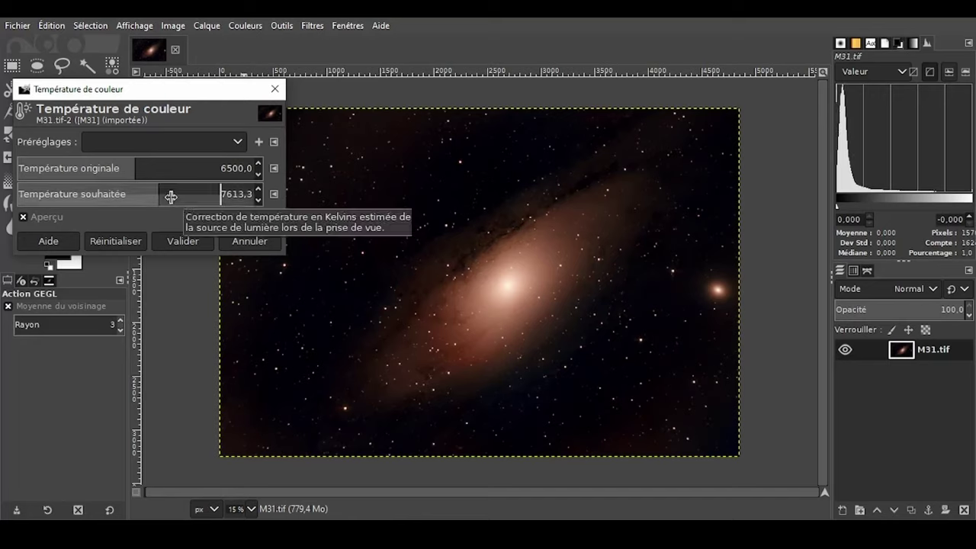
left_click(175, 245)
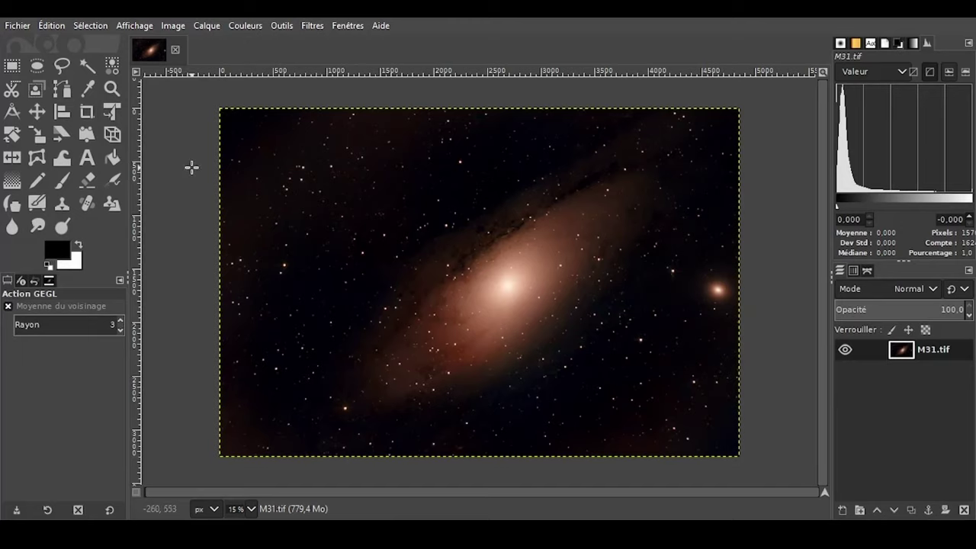
Apply a Saturation adjustment to M31.tif with the scale set to 1.017
left_click(247, 26)
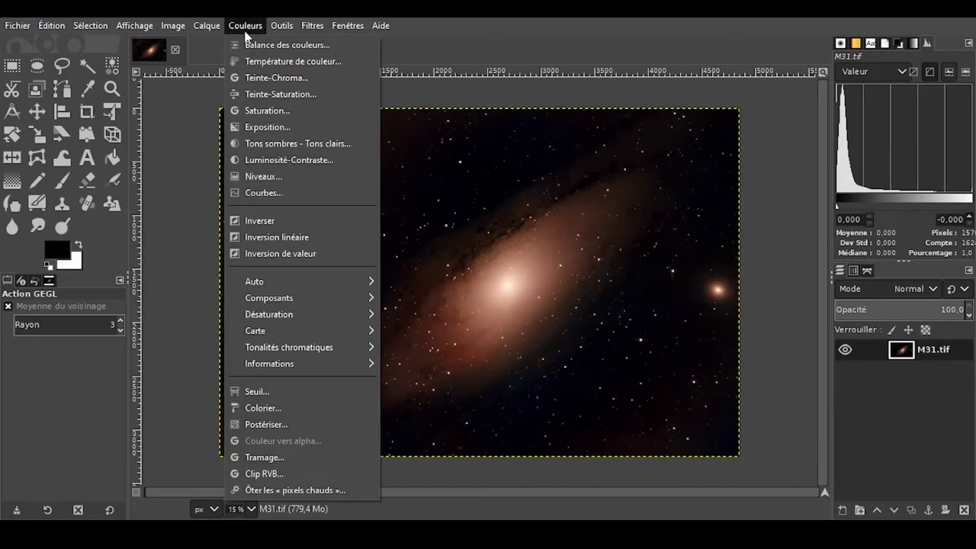
left_click(253, 111)
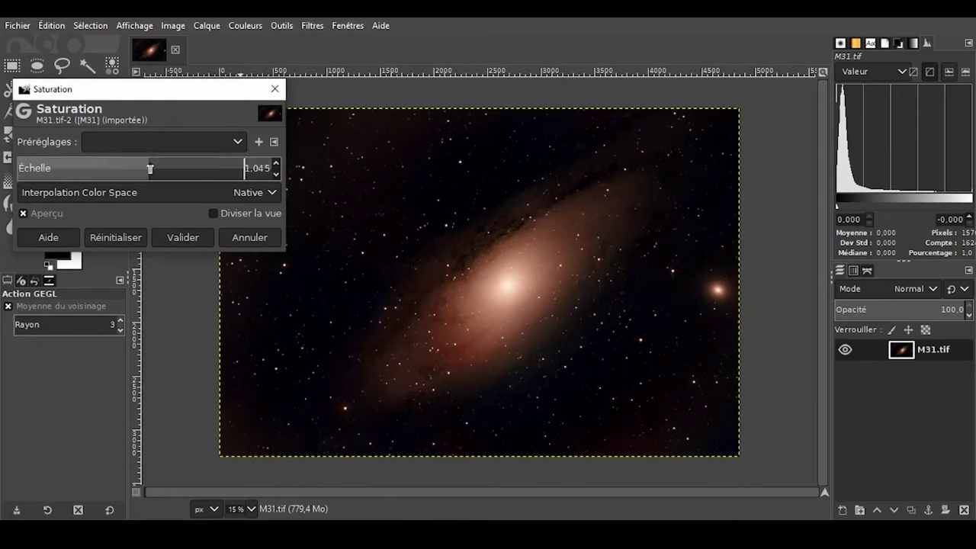
left_click_drag(150, 168, 156, 168)
left_click_drag(164, 166, 143, 165)
left_click(142, 166)
left_click(146, 166)
left_click(178, 237)
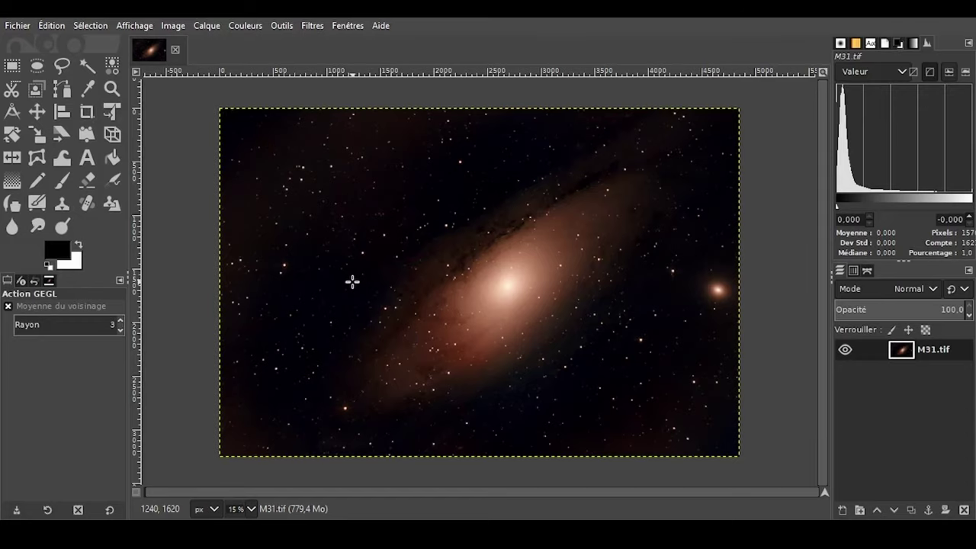
Apply Unsharp Mask to M31.tif with radius 0.489, amount 0.079 and threshold 0
left_click(313, 25)
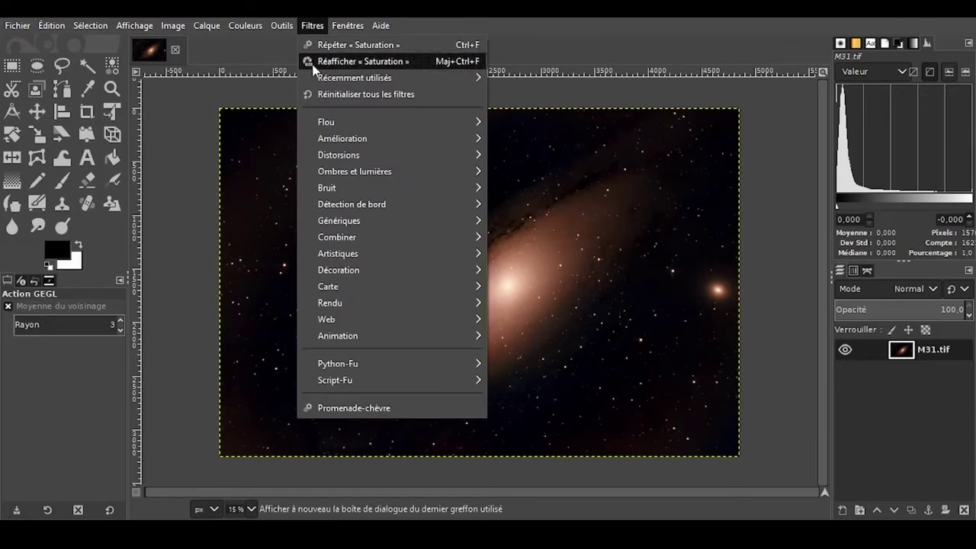
mouse_move(342, 138)
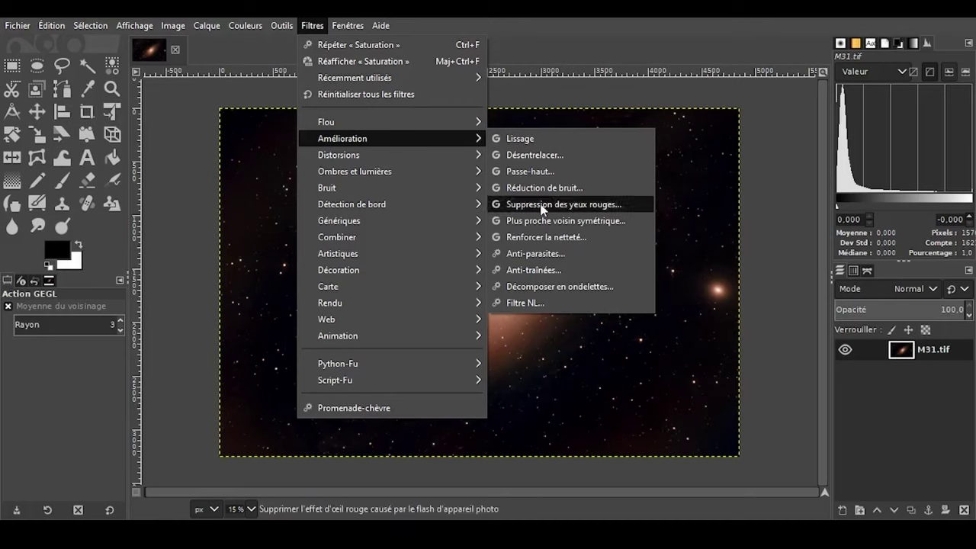
left_click(545, 238)
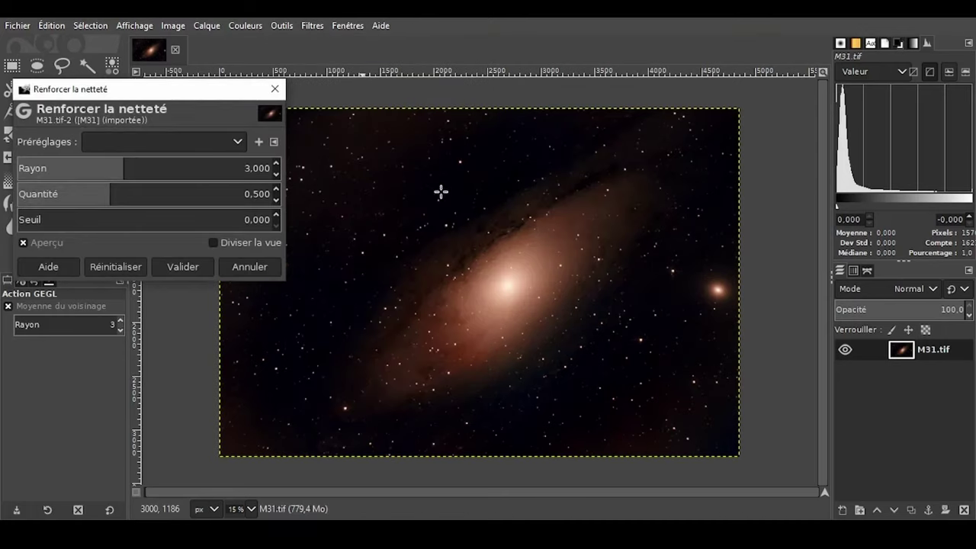
scroll(464, 163, "up", 1)
scroll(465, 163, "up", 2)
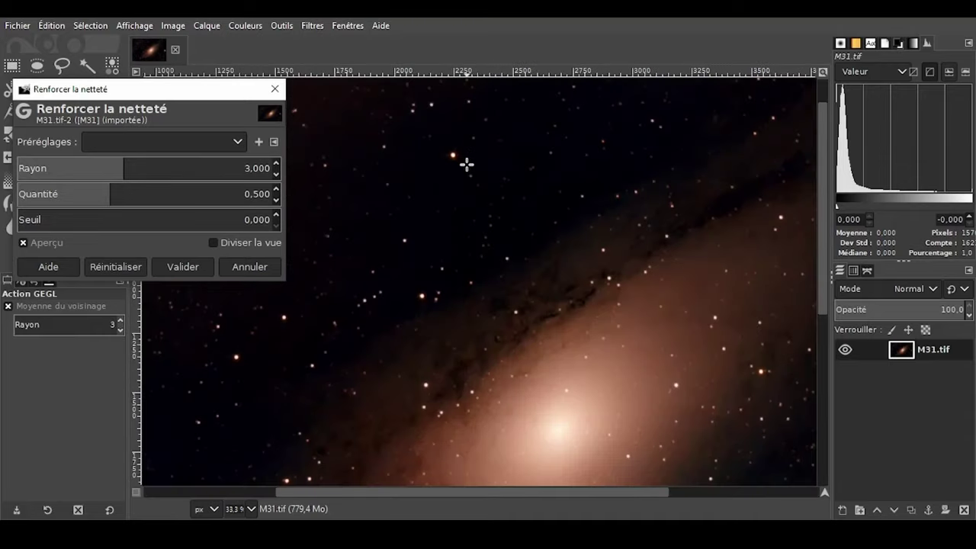
scroll(464, 160, "up", 1)
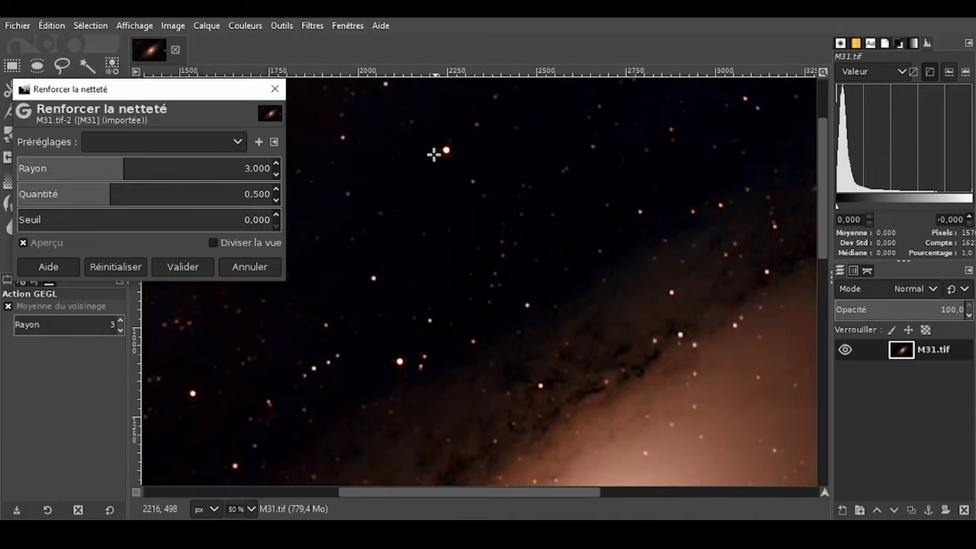
left_click_drag(116, 189, 100, 191)
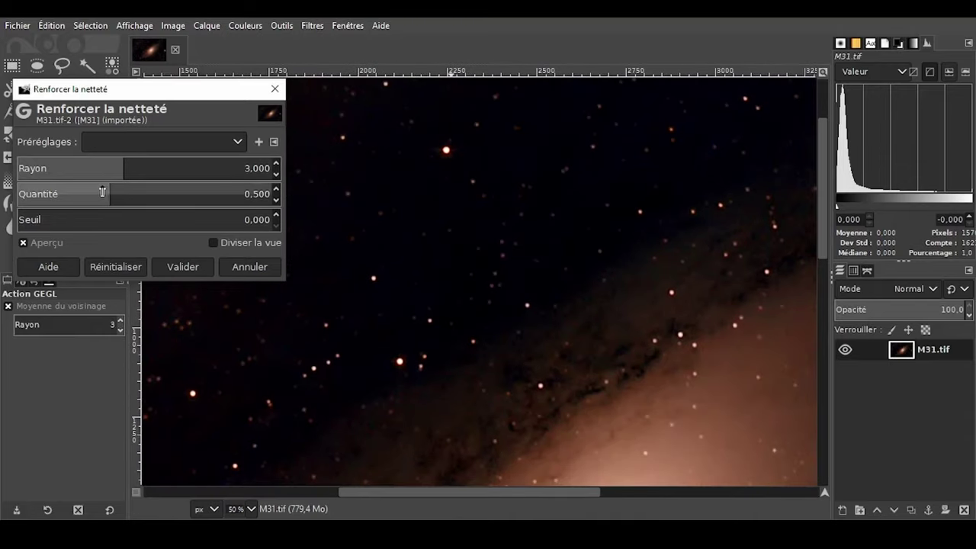
left_click(116, 169)
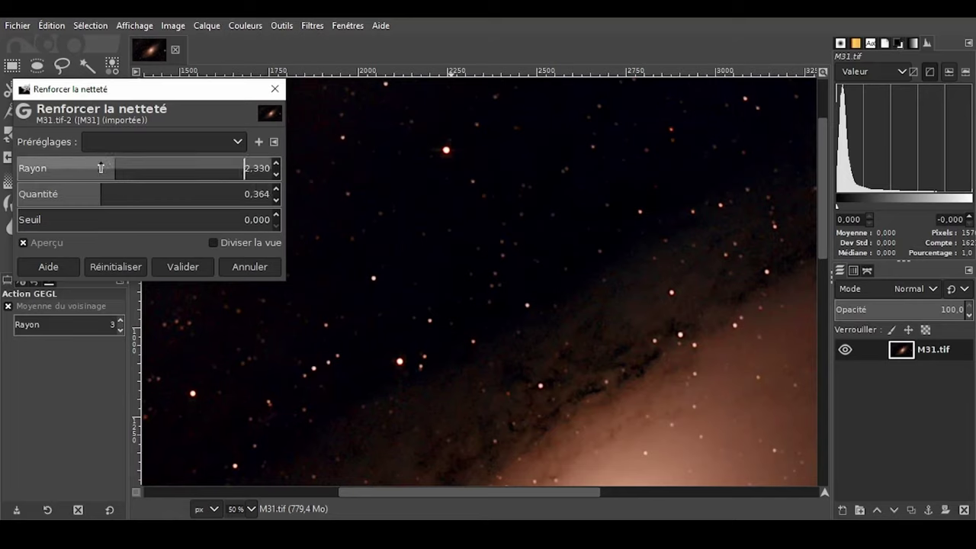
left_click(106, 169)
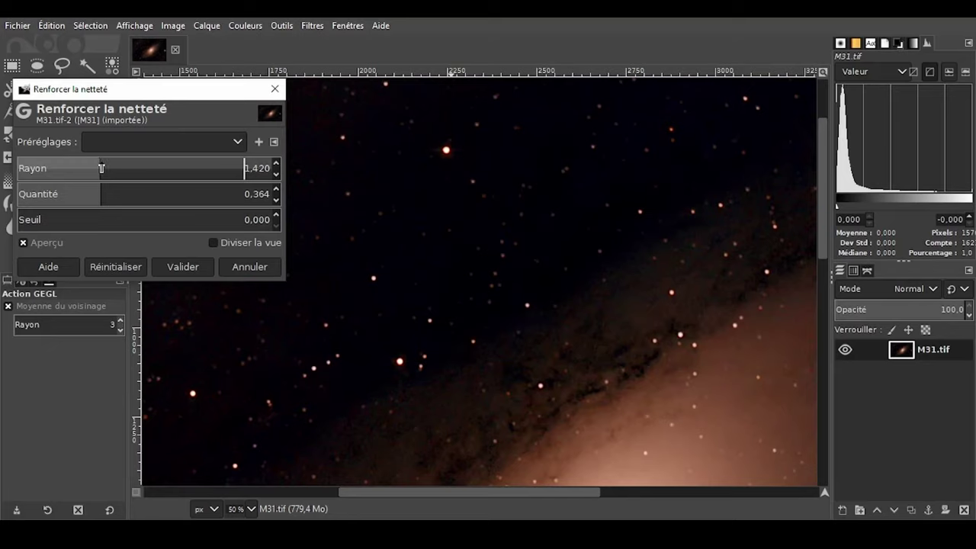
left_click_drag(86, 188, 71, 194)
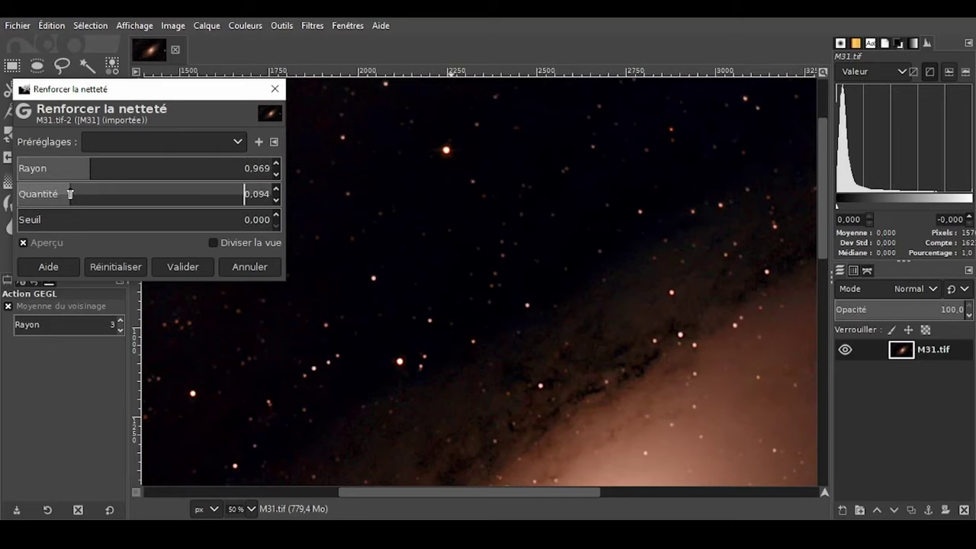
left_click_drag(70, 193, 73, 169)
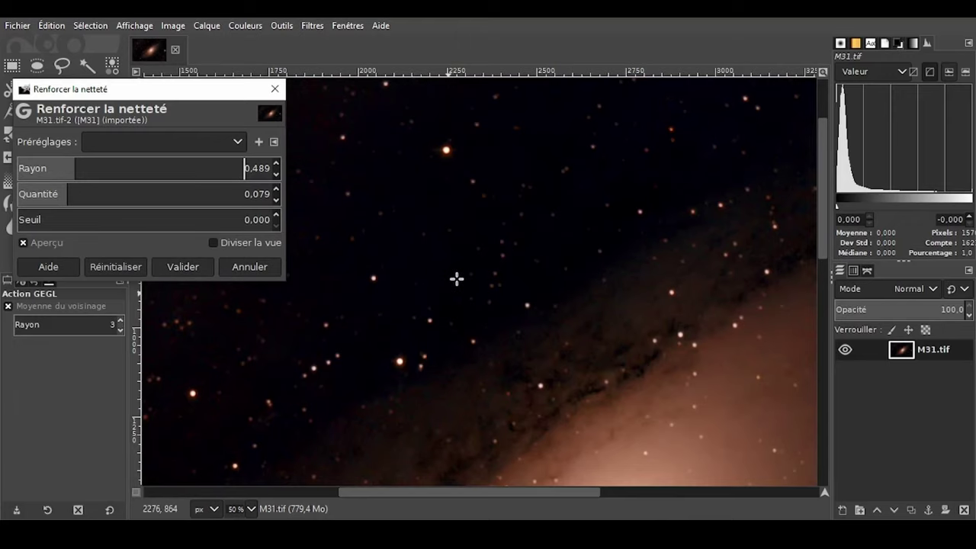
scroll(549, 322, "down", 2)
scroll(549, 323, "down", 2)
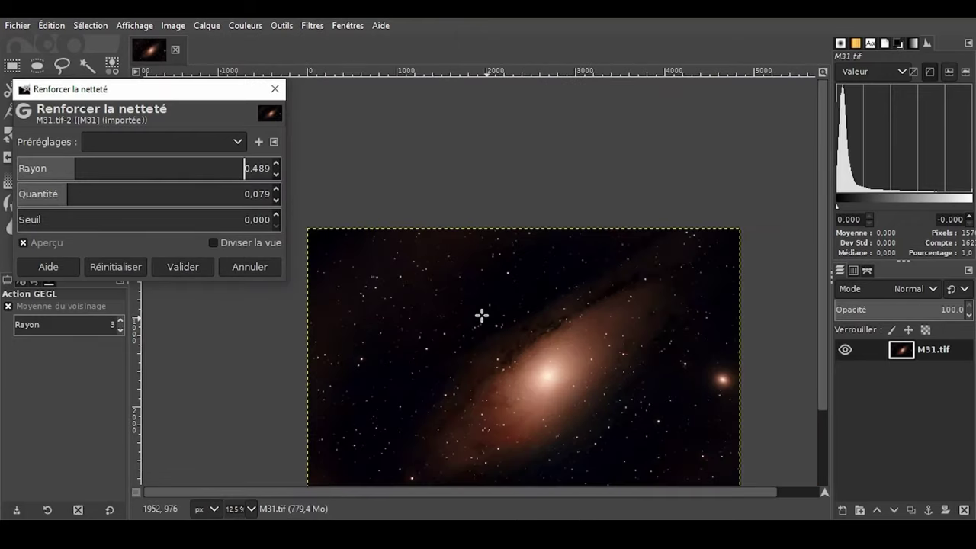
left_click(183, 266)
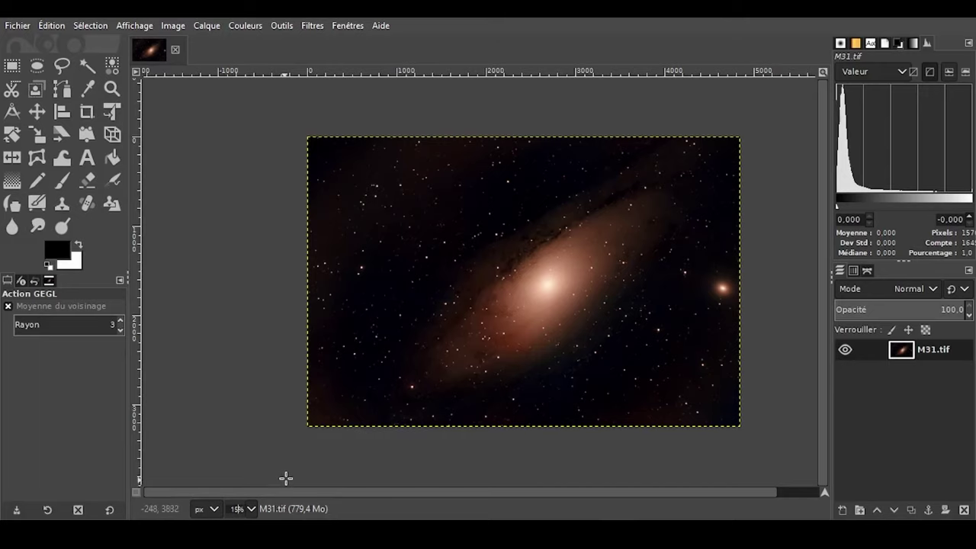
scroll(287, 468, "up", 1, "ctrl")
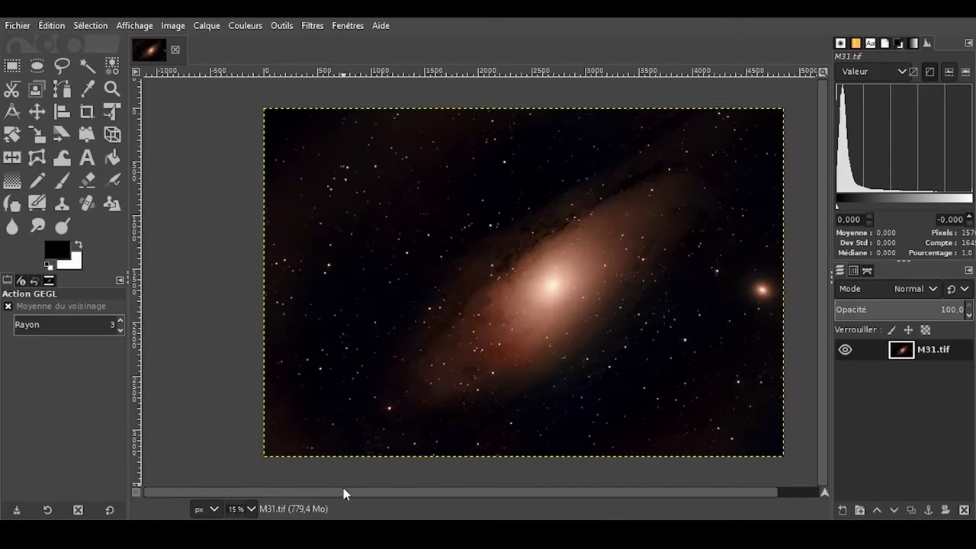
scroll(343, 491, "right", 1)
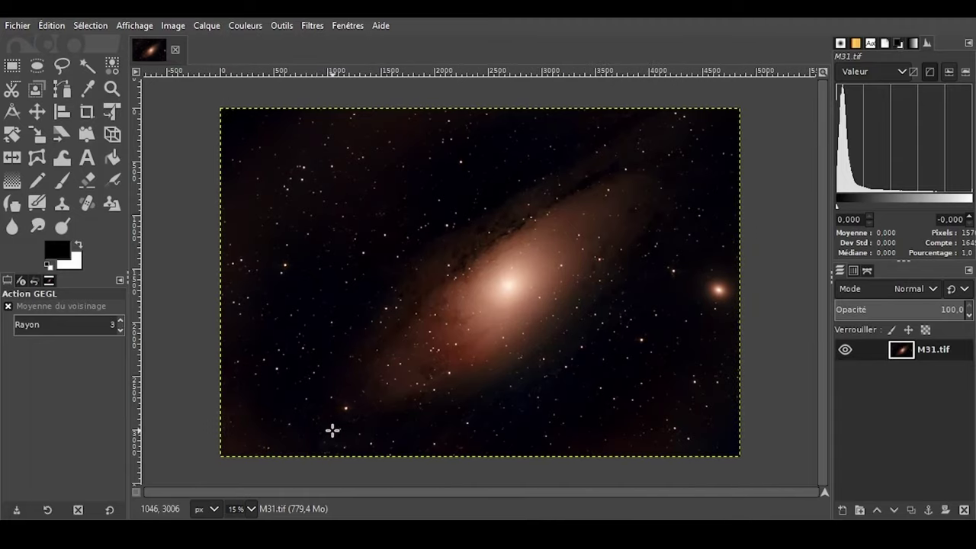